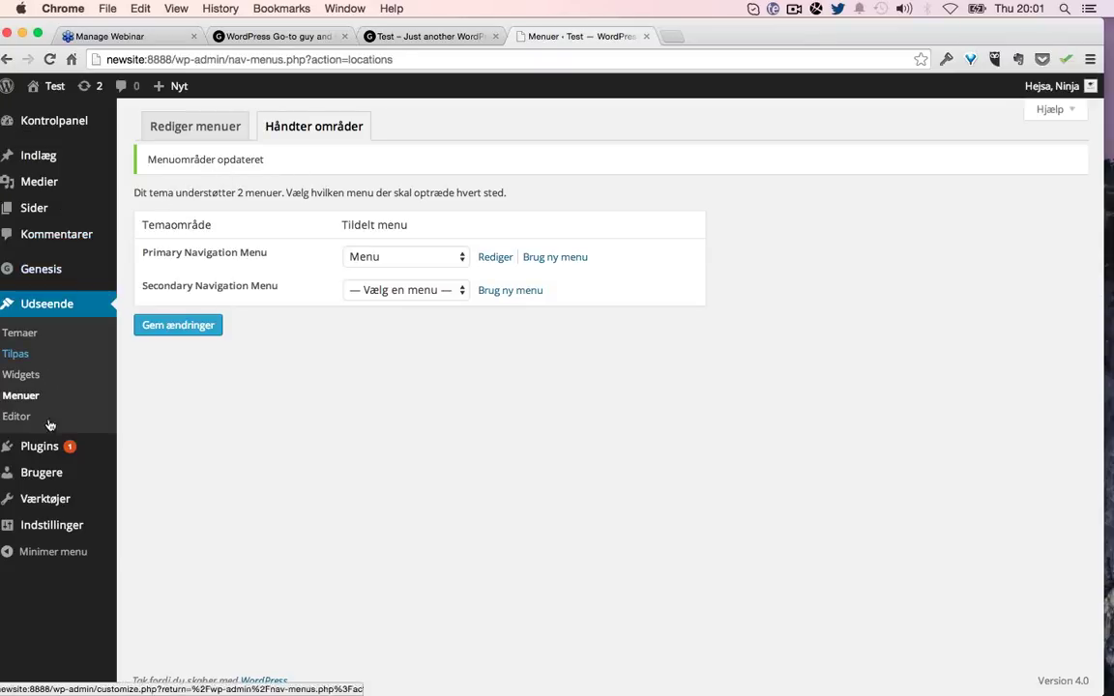
# Step: Examine the installed plugins list down to the WPML entries and view the site's front page
pyautogui.click(40, 446)
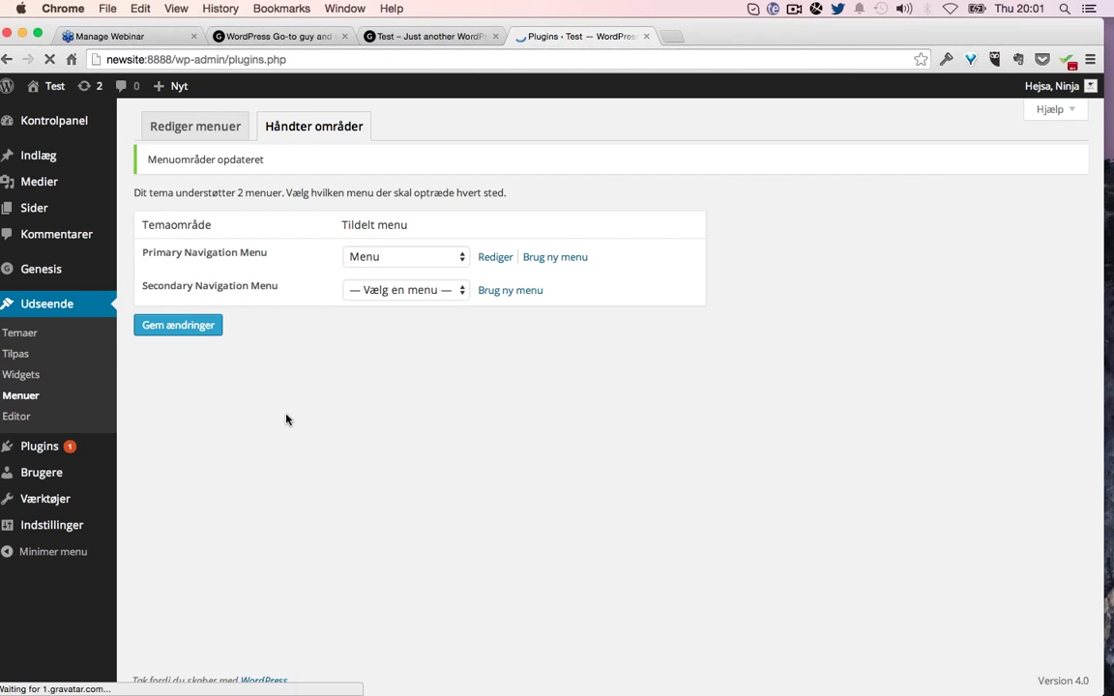
pyautogui.scroll(-10, 319, 426)
pyautogui.scroll(-2, 319, 429)
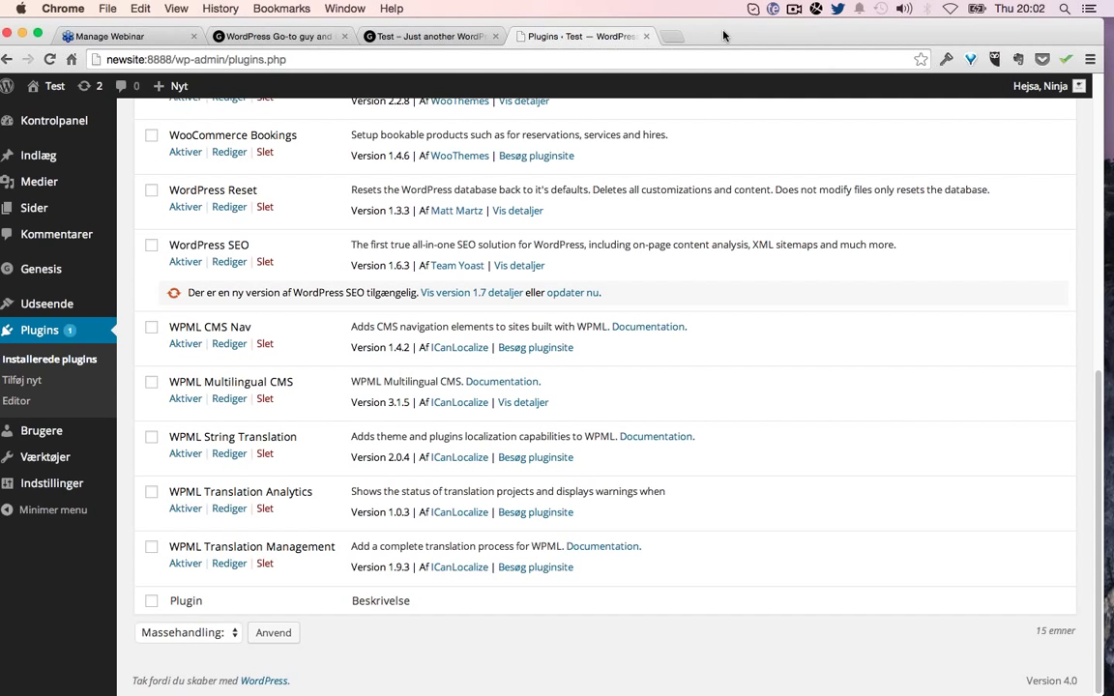
pyautogui.moveTo(724, 33); pyautogui.dragTo(732, 33)
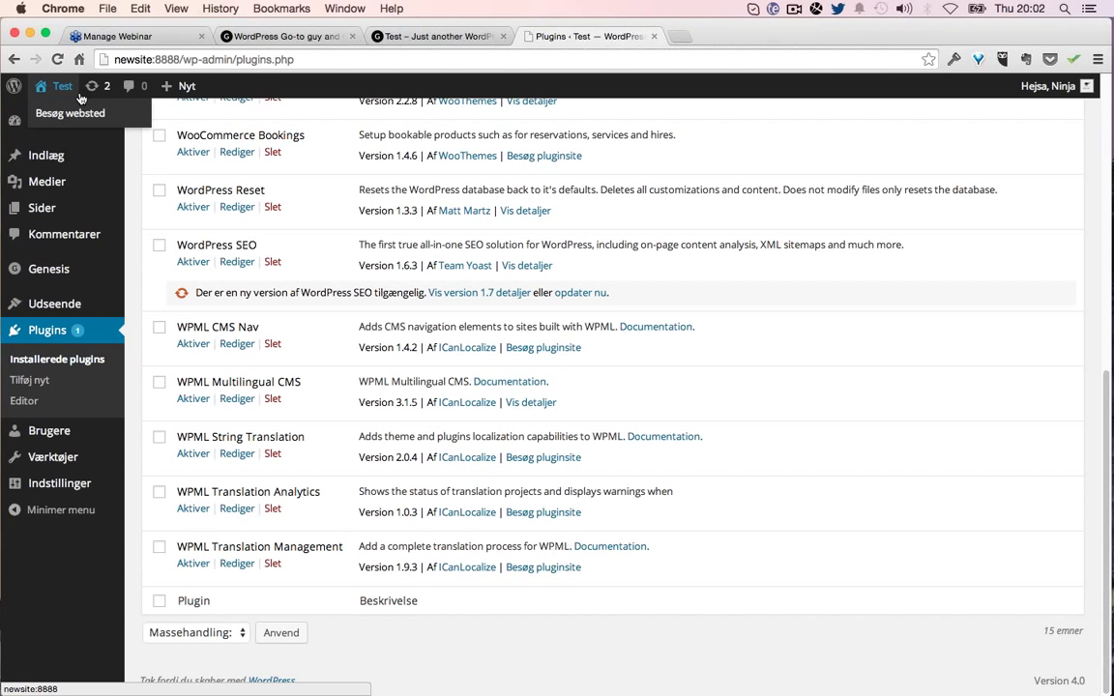
pyautogui.hotkey('ctrl', 'shift', 'Tab')
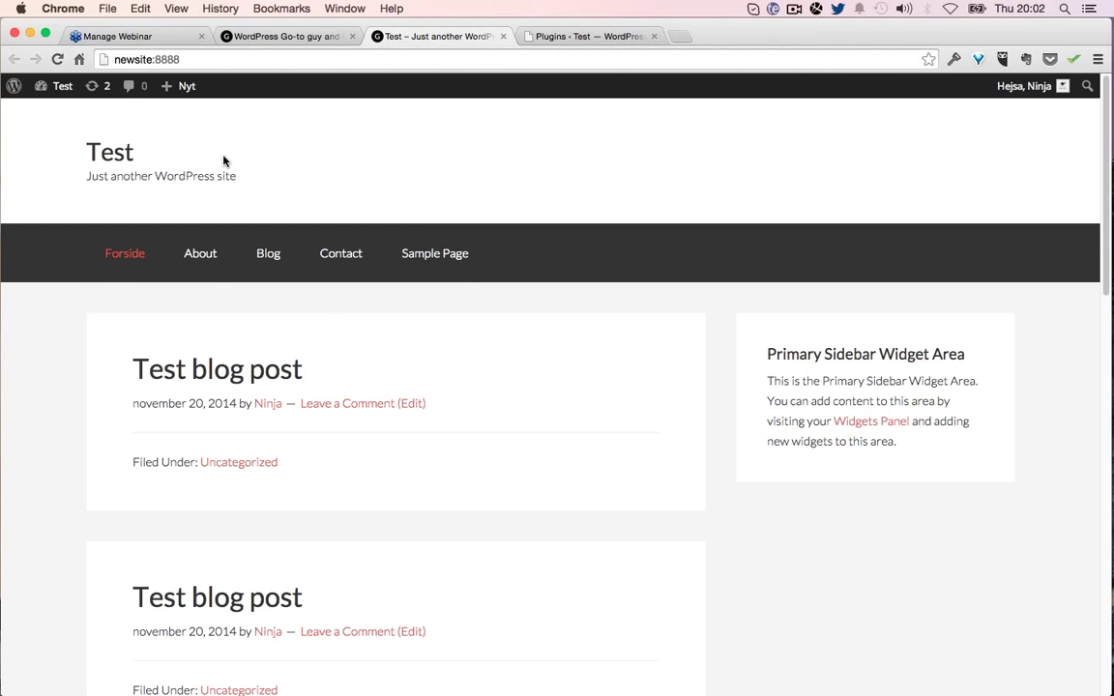
pyautogui.hotkey('ctrl', 'Tab')
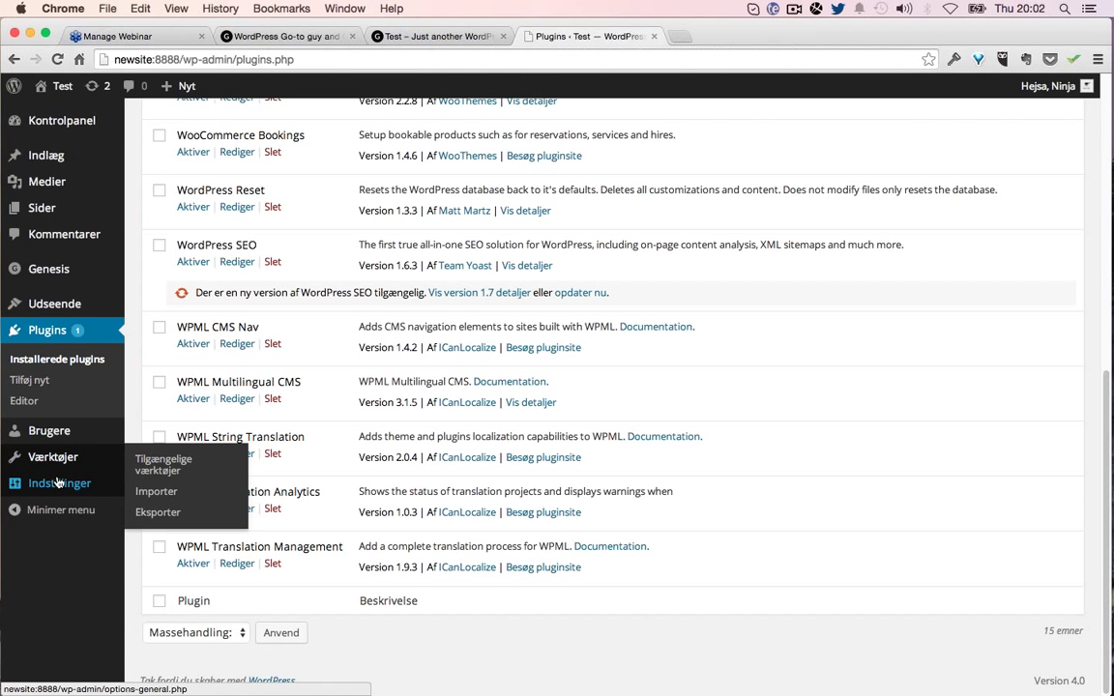
# Step: Open the reading, discussion and general settings in separate browser tabs and switch to the general settings
pyautogui.moveTo(58, 483)
pyautogui.keyDown('super'); pyautogui.click(160, 548); pyautogui.keyUp('super')
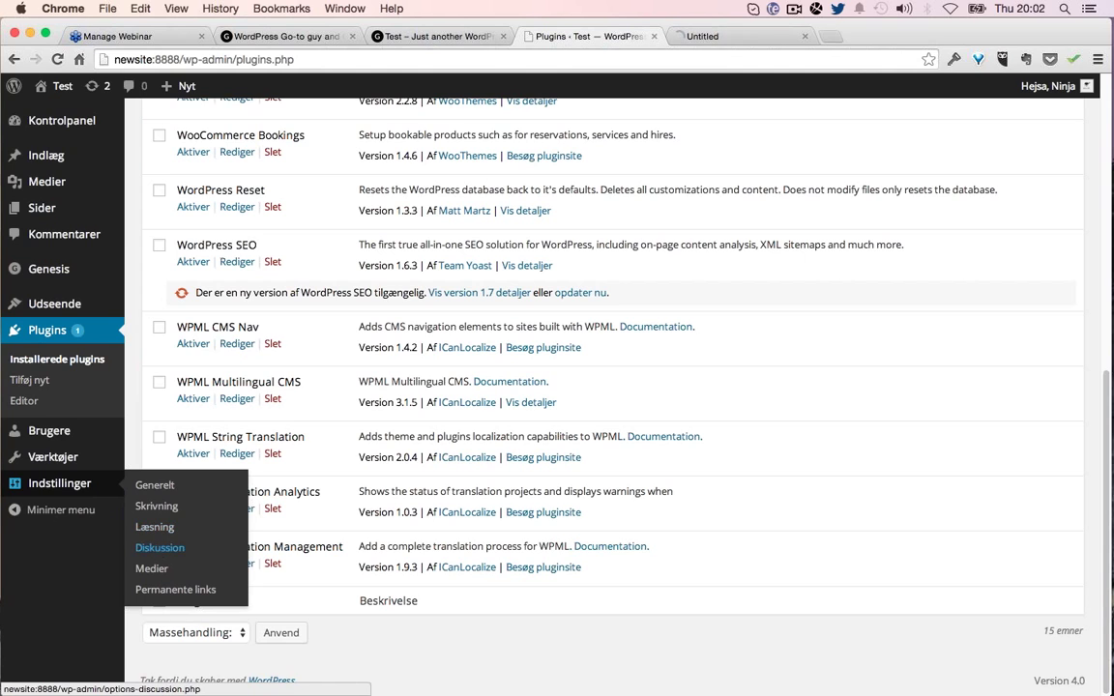
pyautogui.keyDown('super'); pyautogui.click(159, 548); pyautogui.keyUp('super')
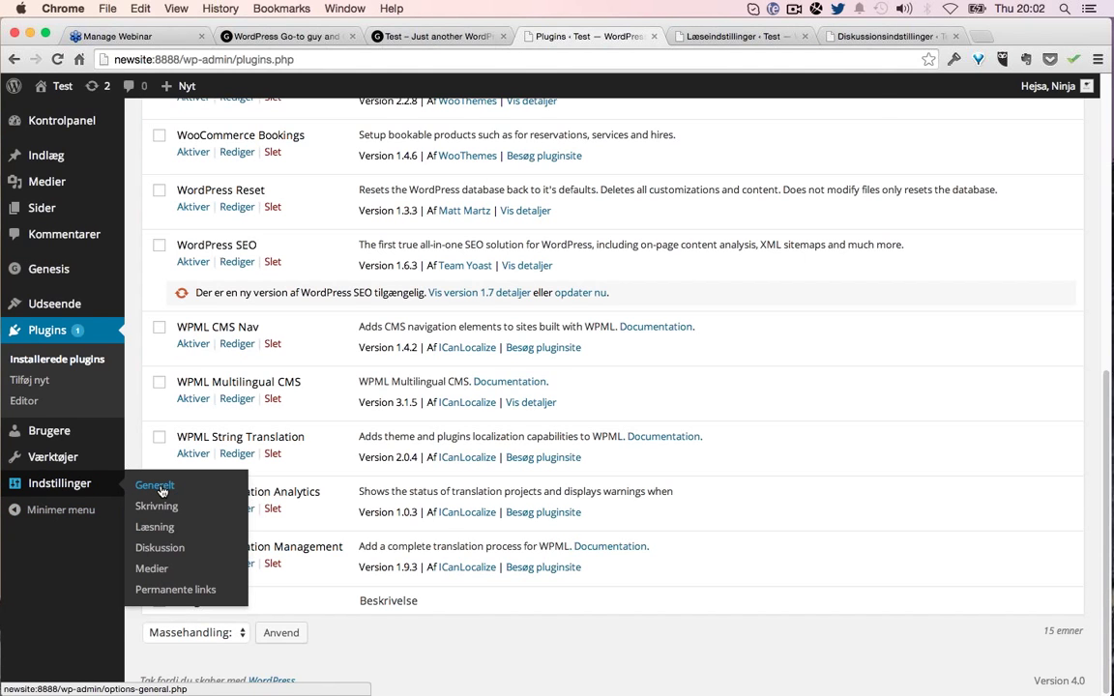
pyautogui.keyDown('super'); pyautogui.click(202, 474); pyautogui.keyUp('super')
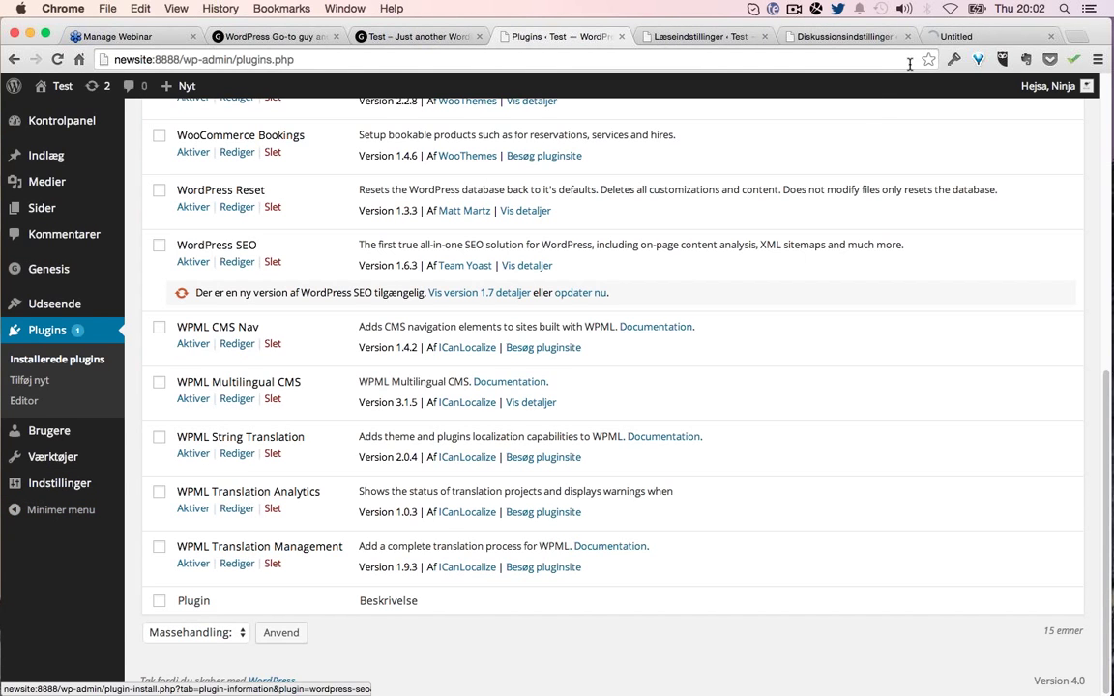
pyautogui.click(981, 36)
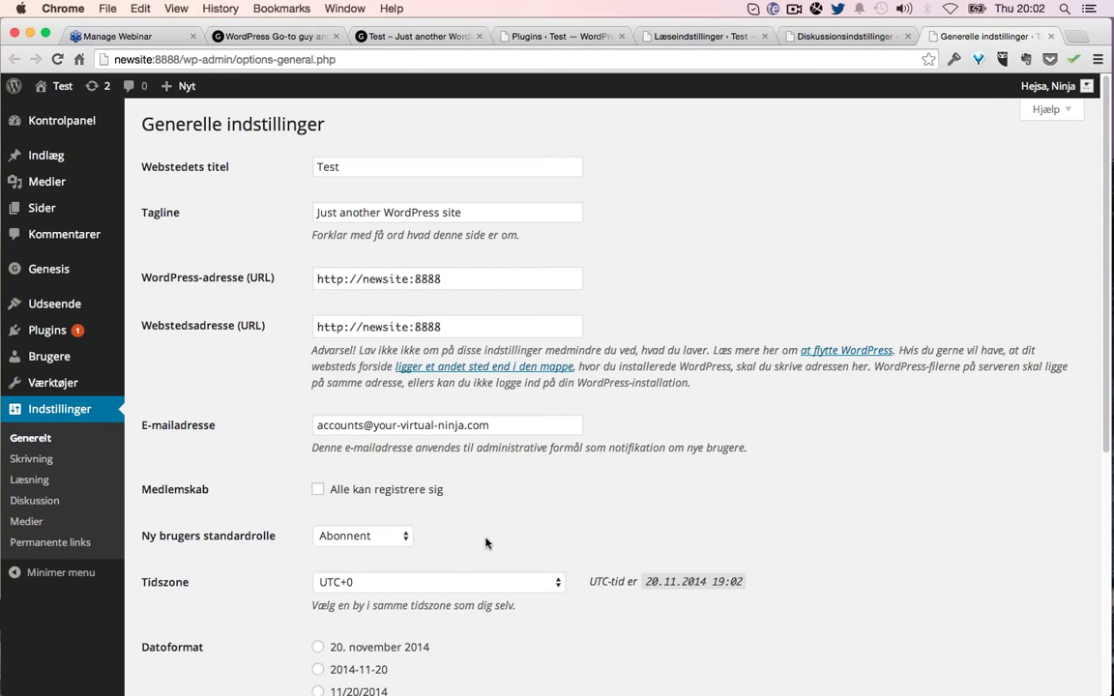
# Step: Set the site language to English (United States) and save the general settings
pyautogui.scroll(-8, 488, 541)
pyautogui.click(353, 566)
pyautogui.click(360, 549)
pyautogui.click(180, 619)
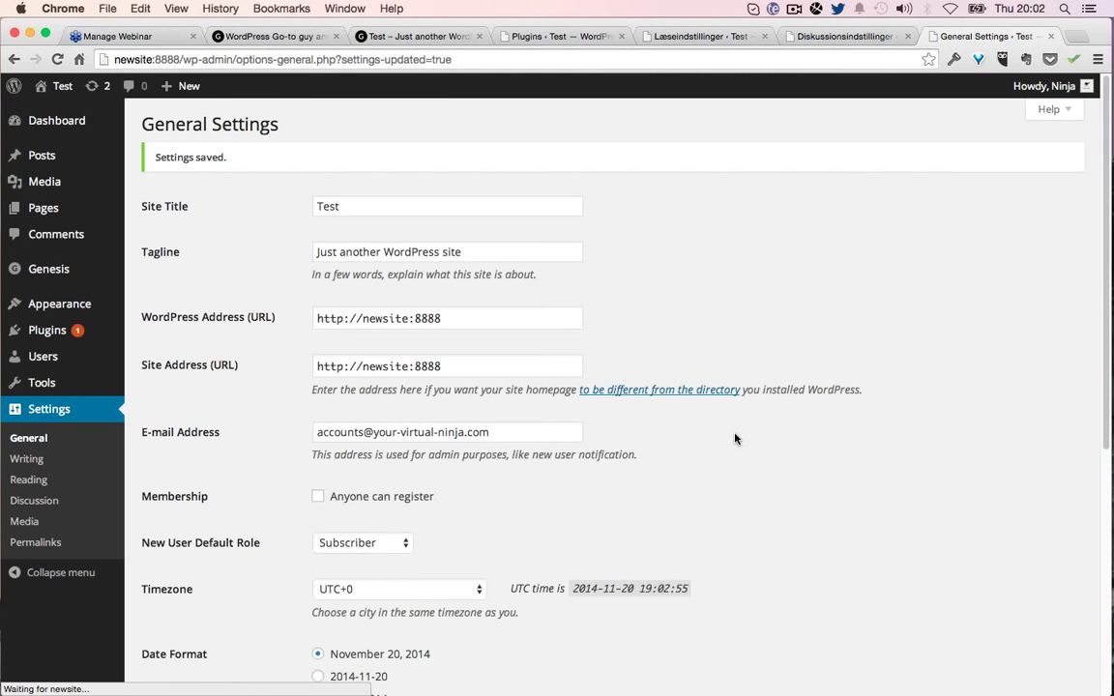
# Step: Clear the site's tagline and save the general settings
pyautogui.tripleClick(506, 253)
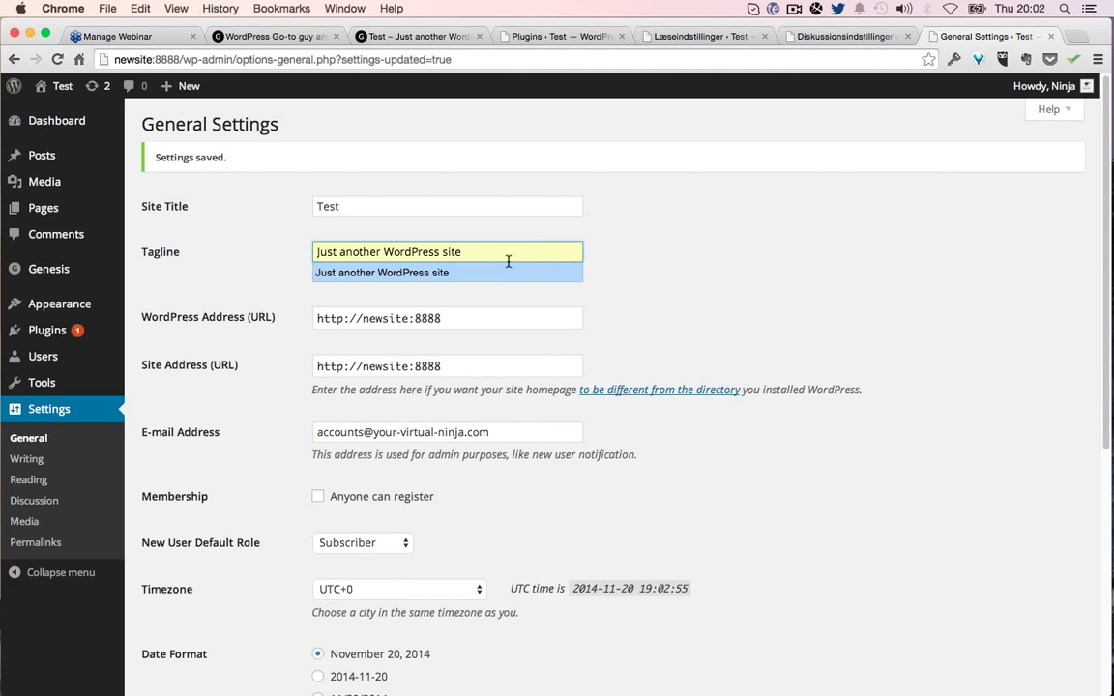
pyautogui.press('BackSpace')
pyautogui.scroll(-5, 651, 373)
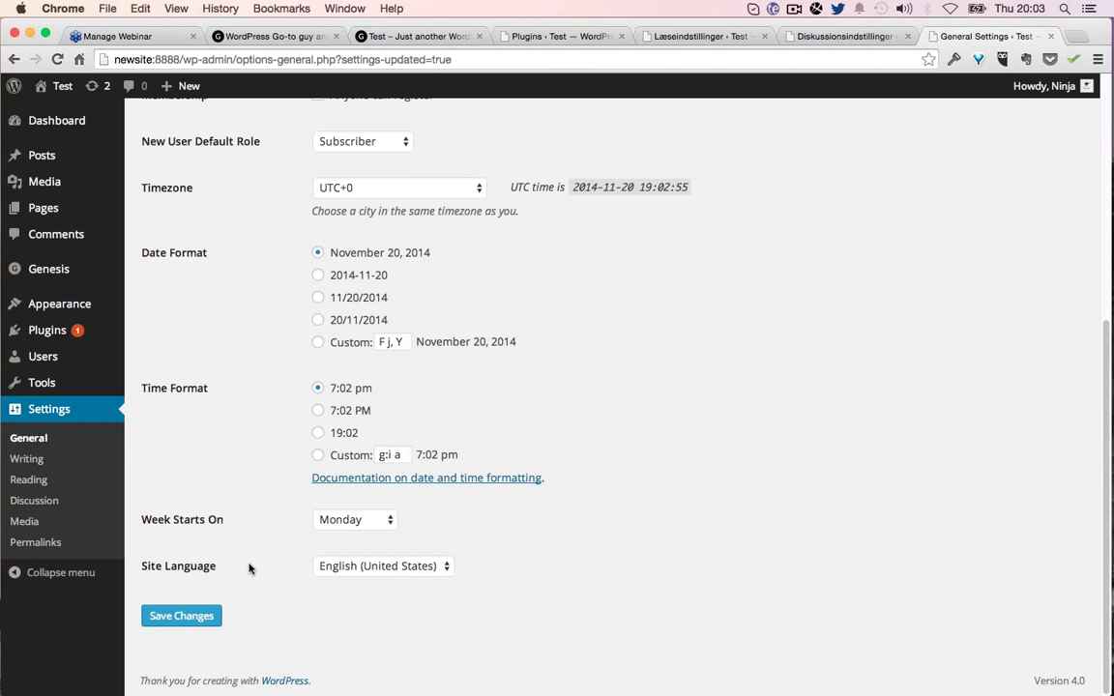
pyautogui.click(170, 615)
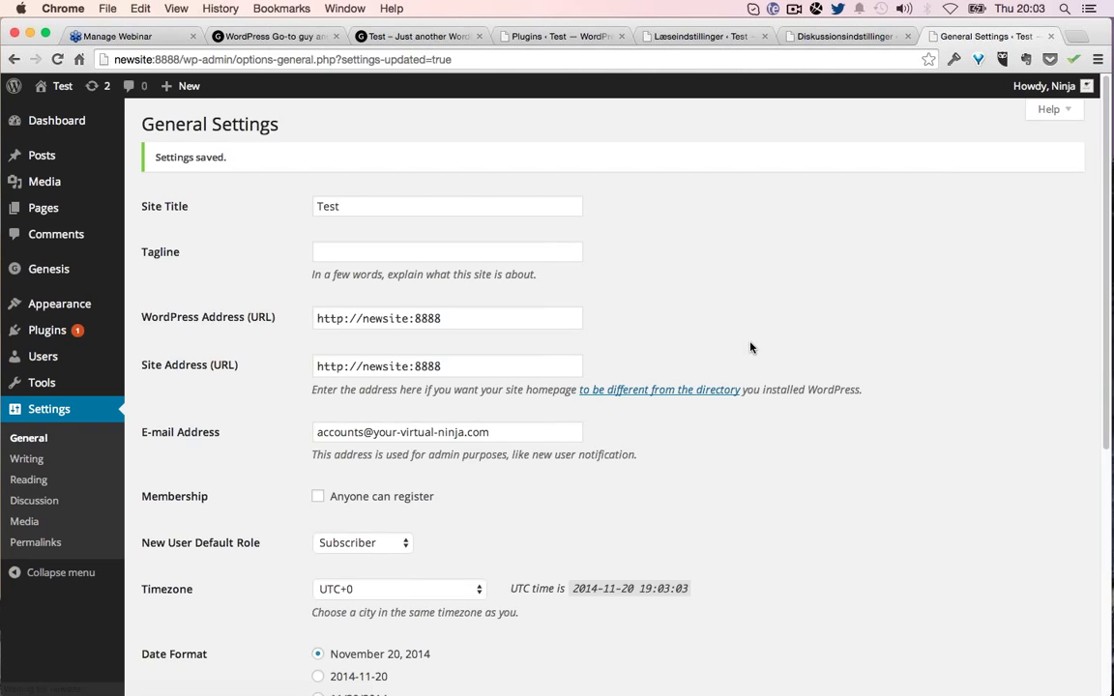
# Step: Look over the discussion settings and close the General Settings browser tab
pyautogui.hotkey('ctrl', 'shift', 'Tab')
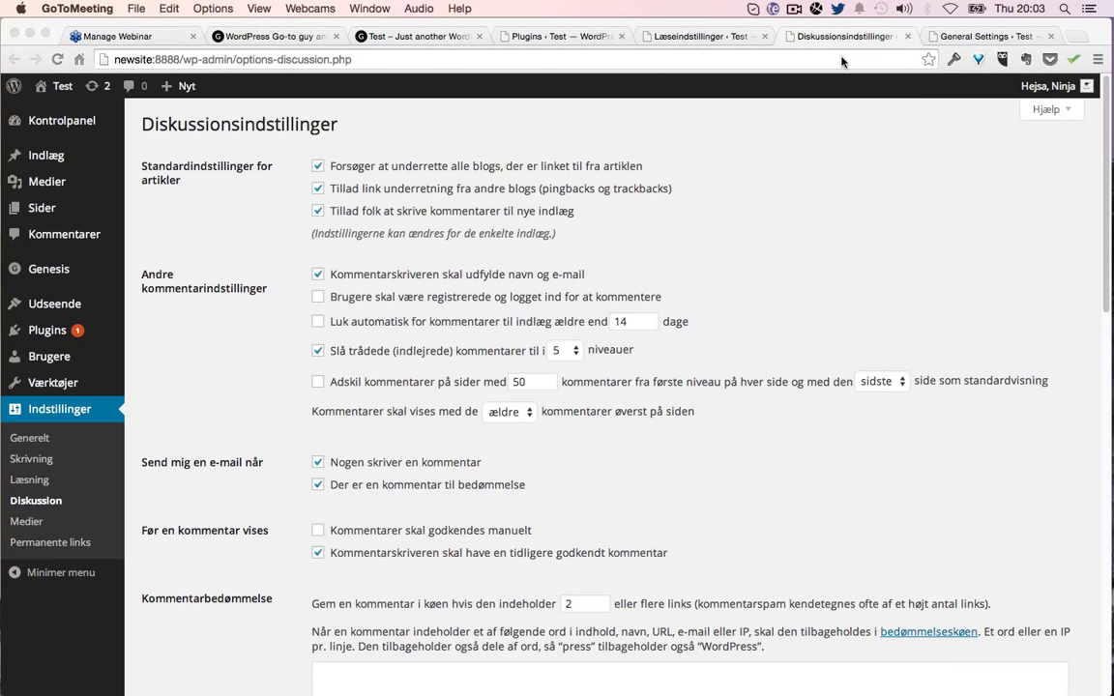
pyautogui.scroll(-3, 611, 434)
pyautogui.scroll(3, 611, 434)
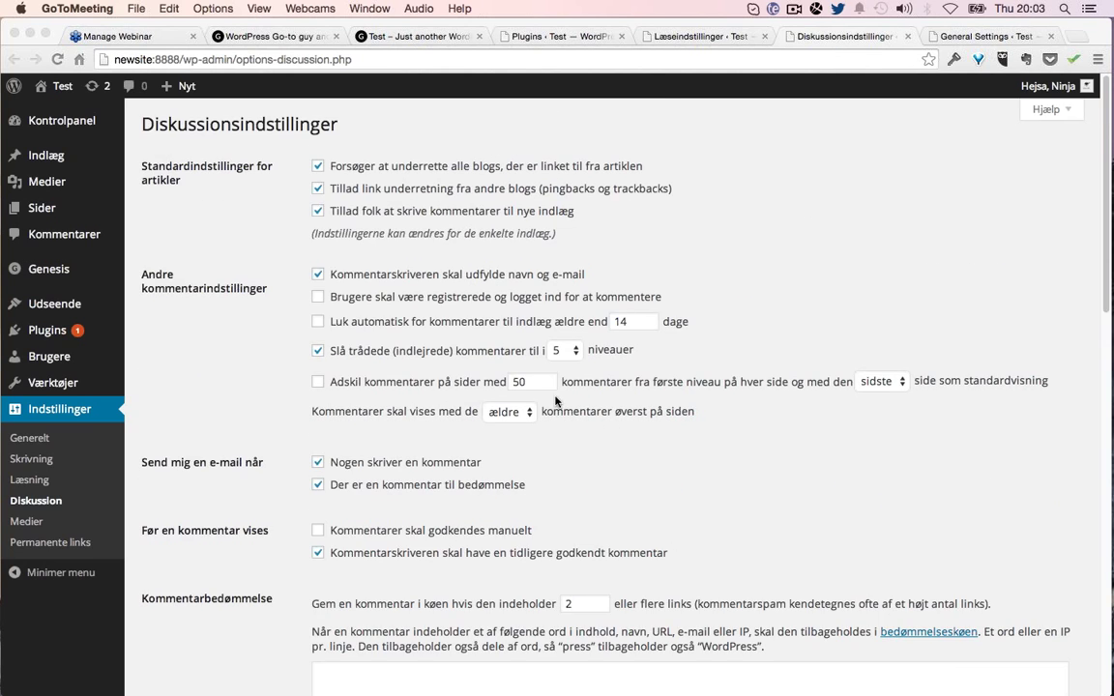
pyautogui.click(769, 226)
pyautogui.hotkey('ctrl', 'Tab')
pyautogui.hotkey('ctrl', 'w')
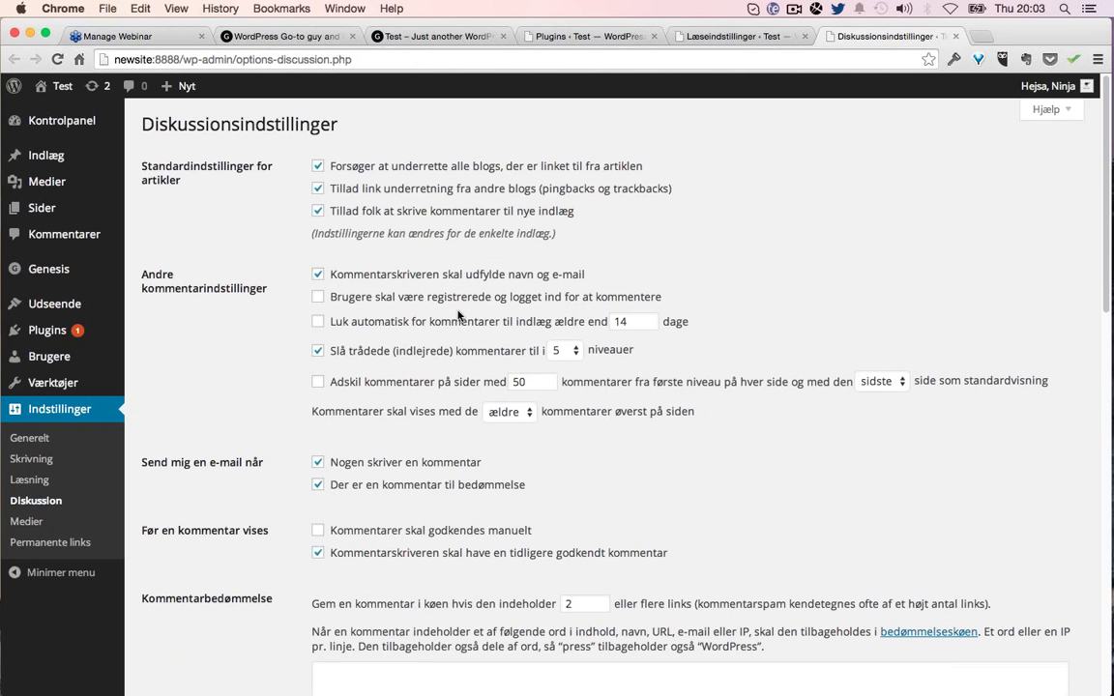
# Step: Activate the WPML Multilingual CMS plugin from the installed plugins list
pyautogui.click(61, 330)
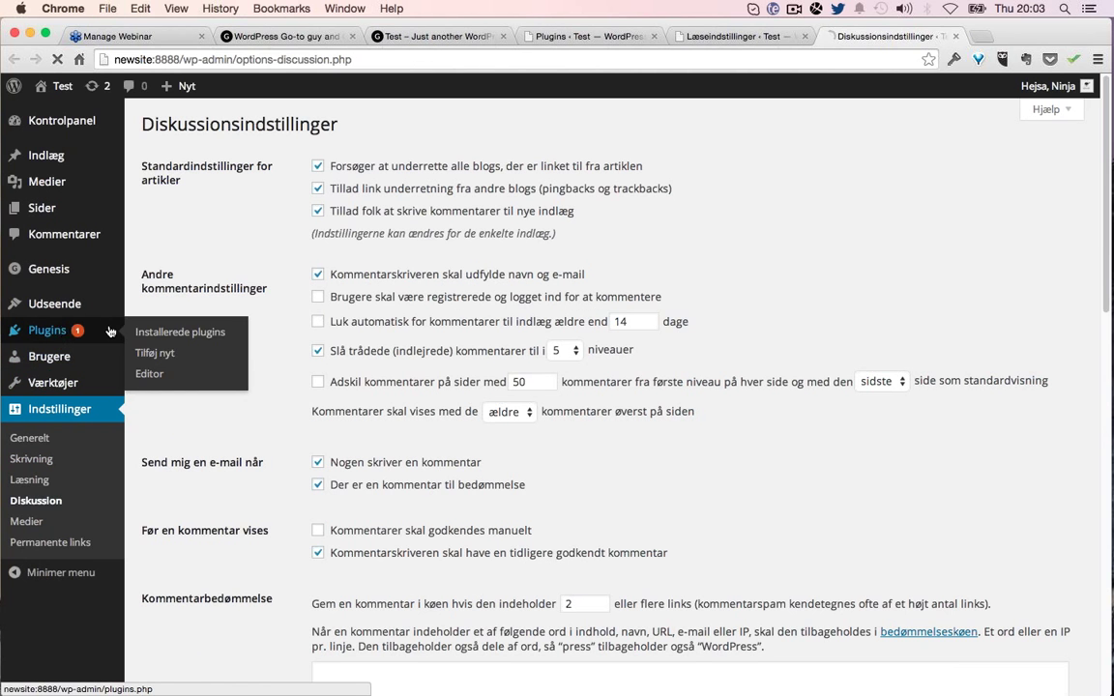
pyautogui.scroll(-3, 568, 450)
pyautogui.scroll(-8, 568, 450)
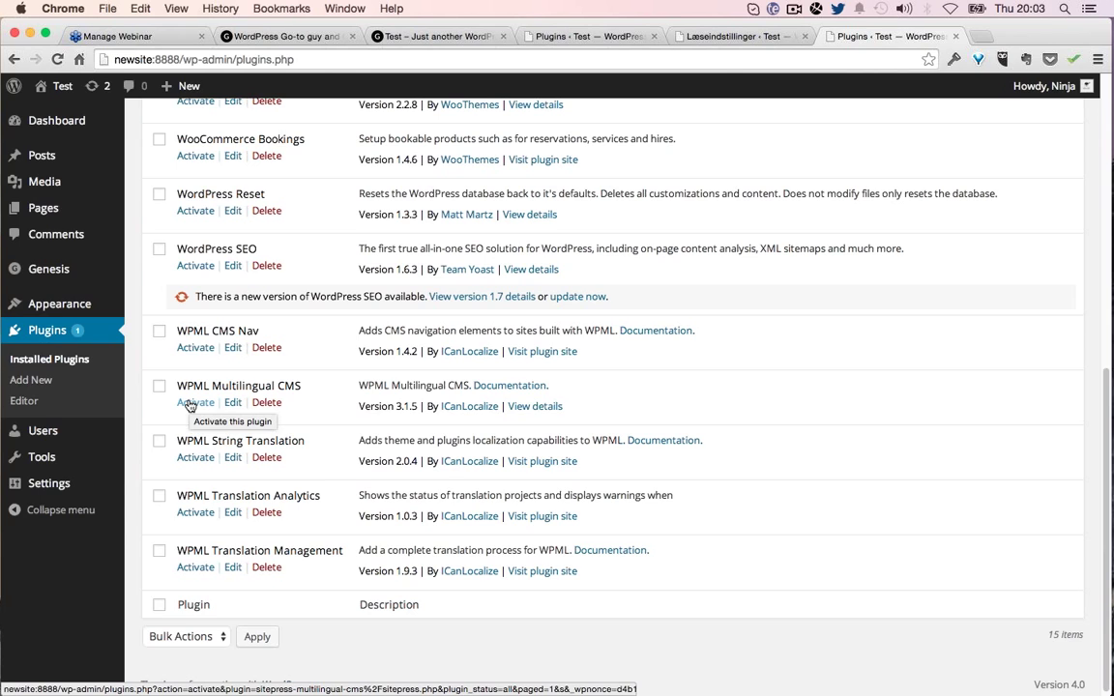
pyautogui.click(192, 402)
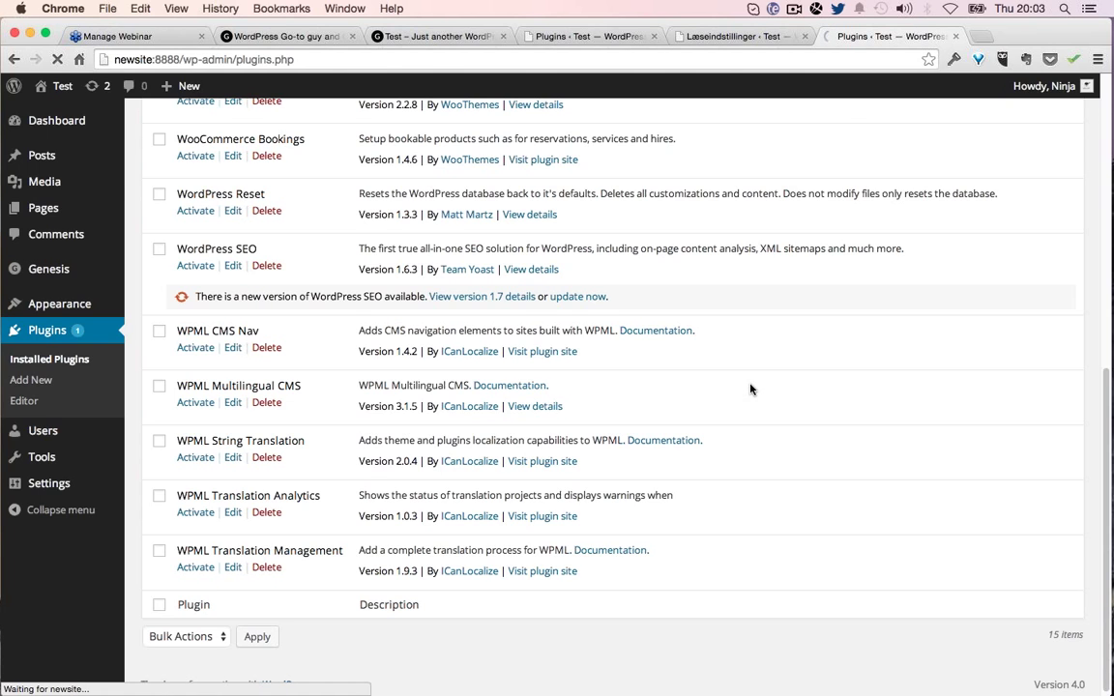
# Step: Use the static page Home as front page and Blog as posts page, show posts as summaries (Resume), and save the reading settings
pyautogui.press('super+alt+Left')
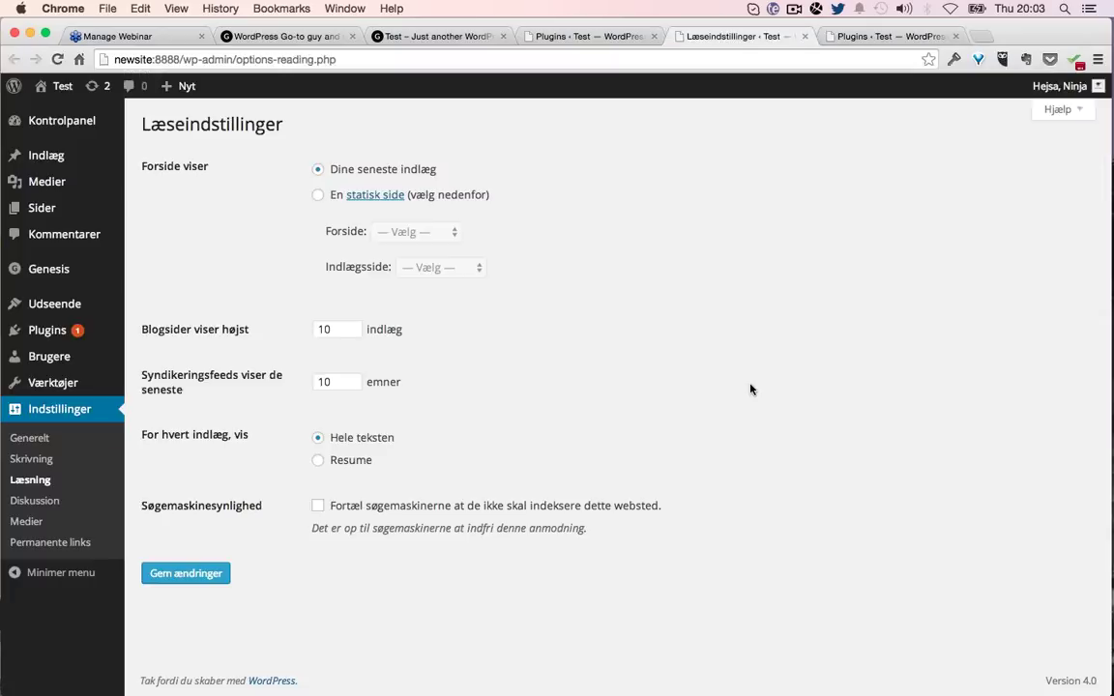
pyautogui.click(317, 196)
pyautogui.click(397, 234)
pyautogui.click(418, 286)
pyautogui.click(426, 271)
pyautogui.click(418, 296)
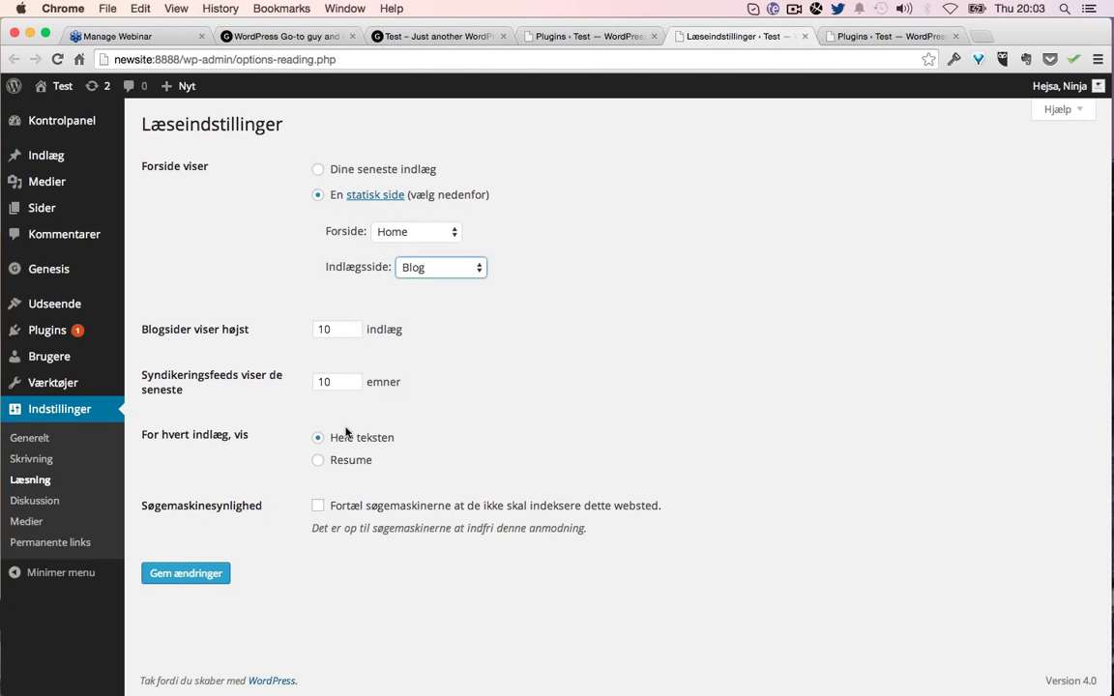
pyautogui.click(317, 460)
pyautogui.click(171, 577)
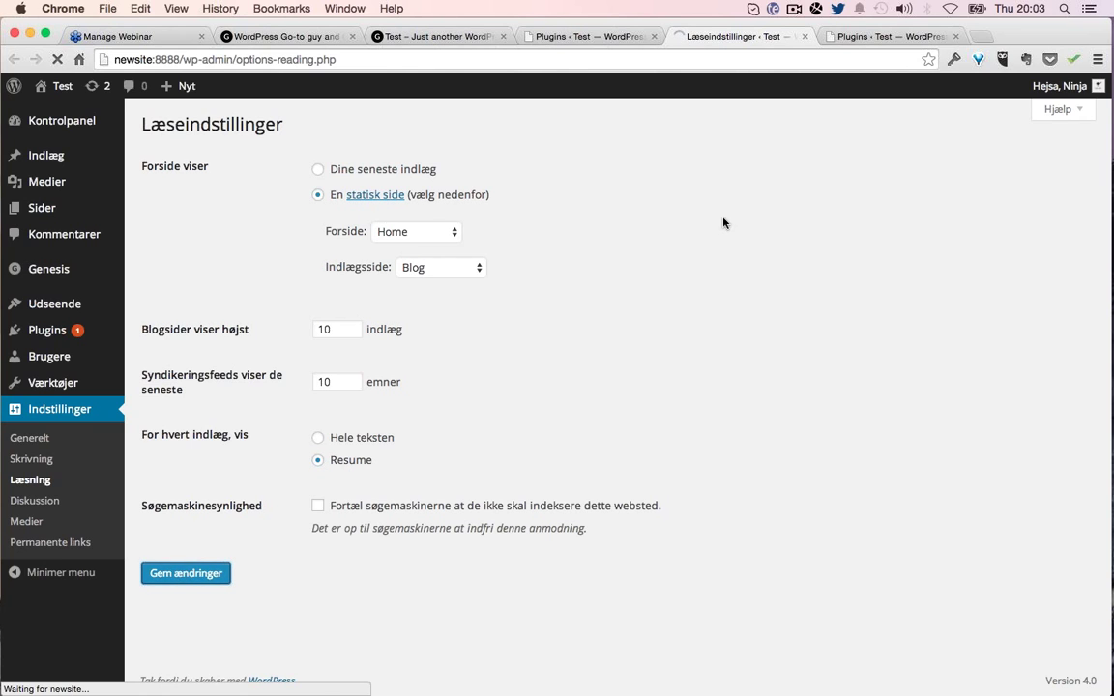
# Step: Accept WPML's offer of a quick overview to open its guide, and switch to the Notes app
pyautogui.hotkey('ctrl', 'Tab')
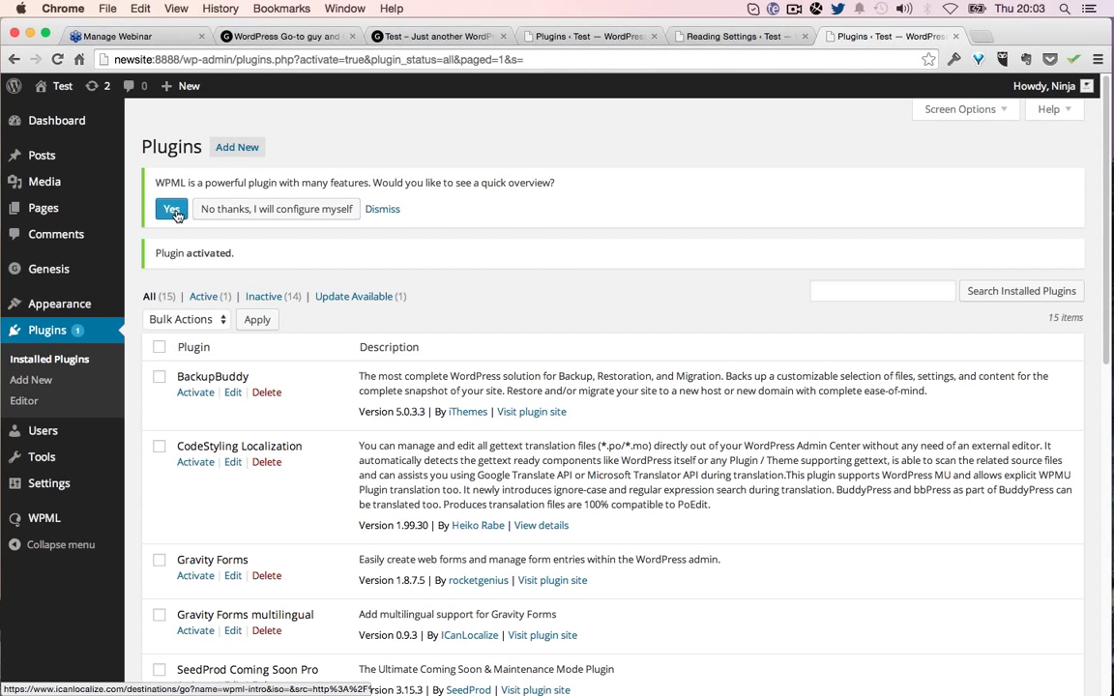
pyautogui.click(172, 211)
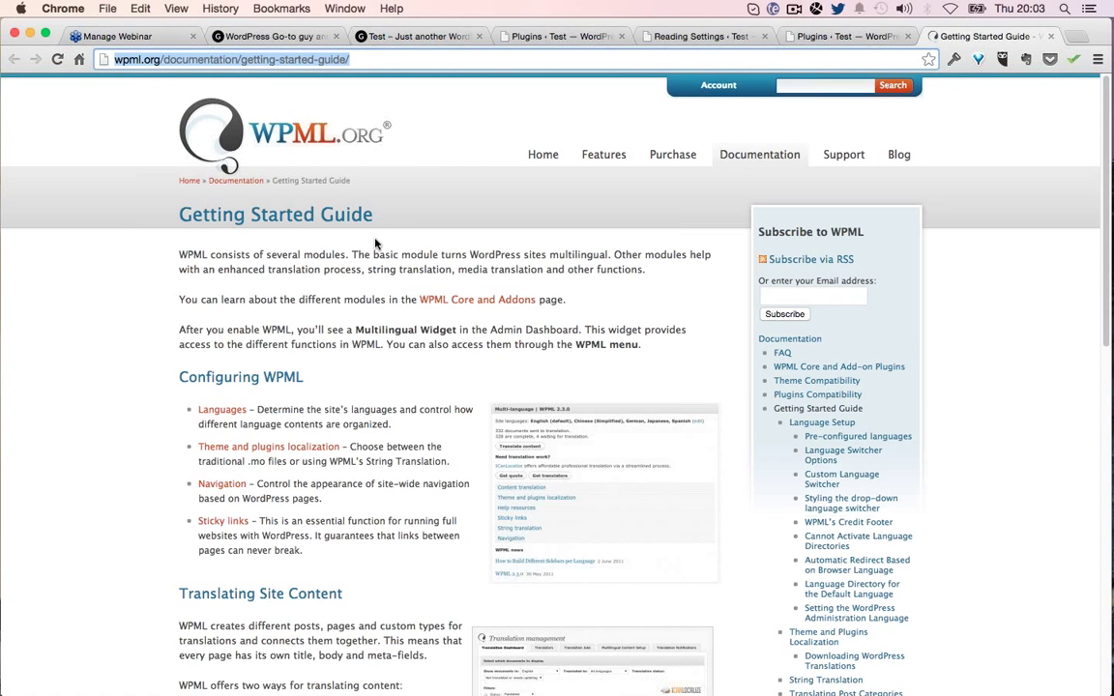
pyautogui.press('super+space')
pyautogui.write('no')
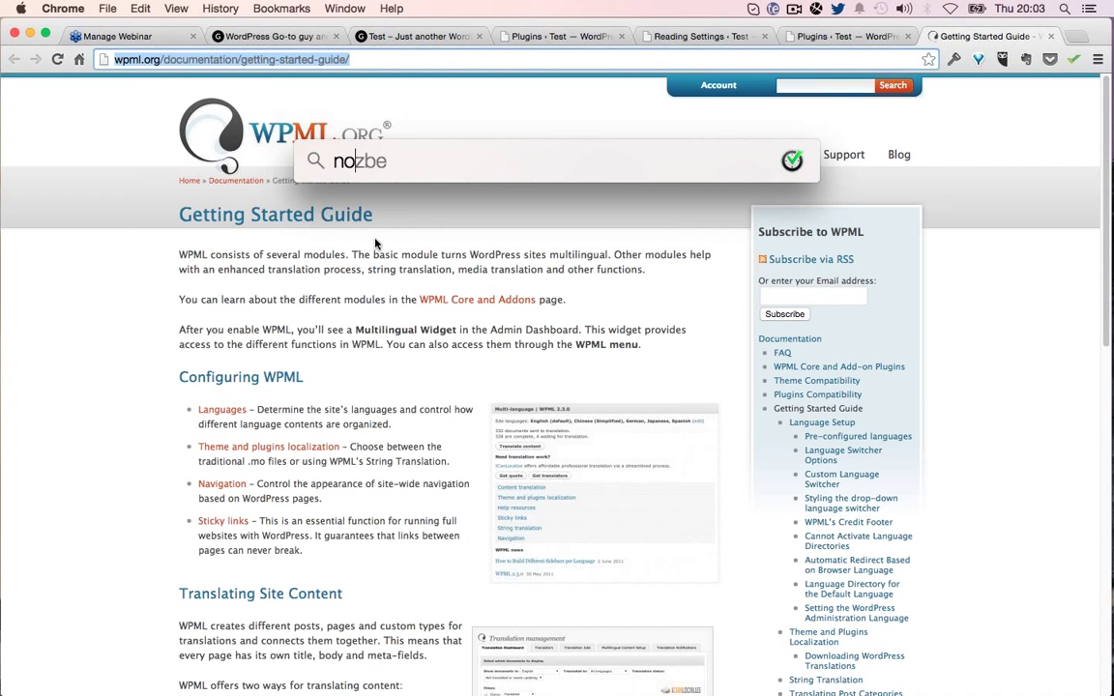
pyautogui.write('te')
pyautogui.press('Return')
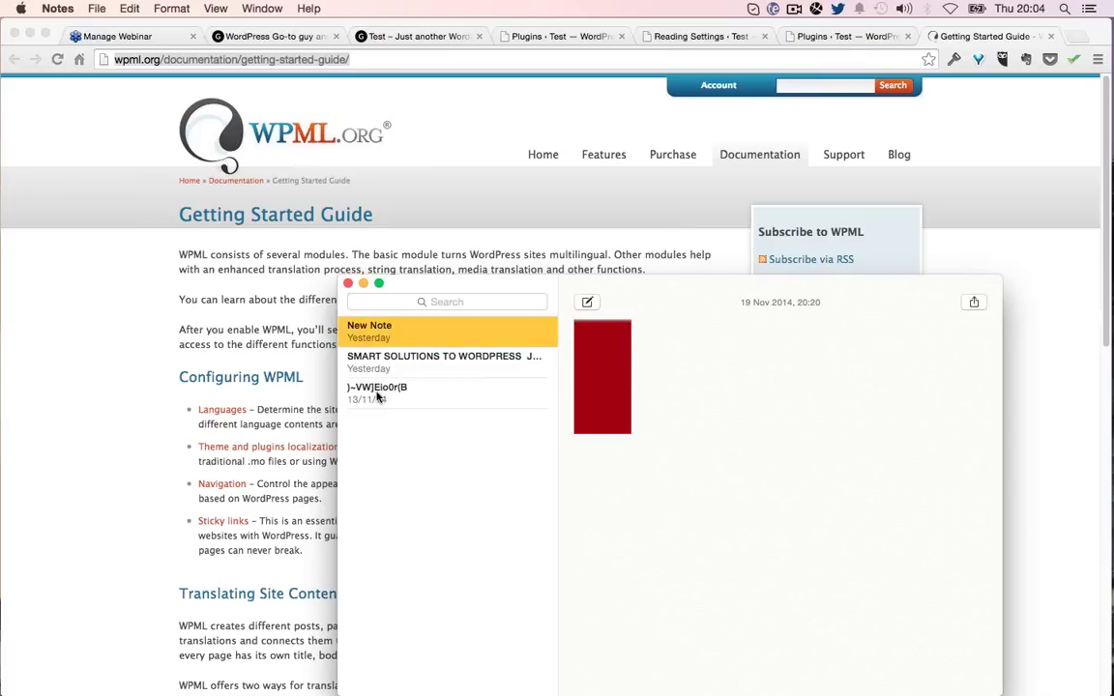
# Step: Delete the two notes listed below New Note
pyautogui.click(378, 396)
pyautogui.press('Delete')
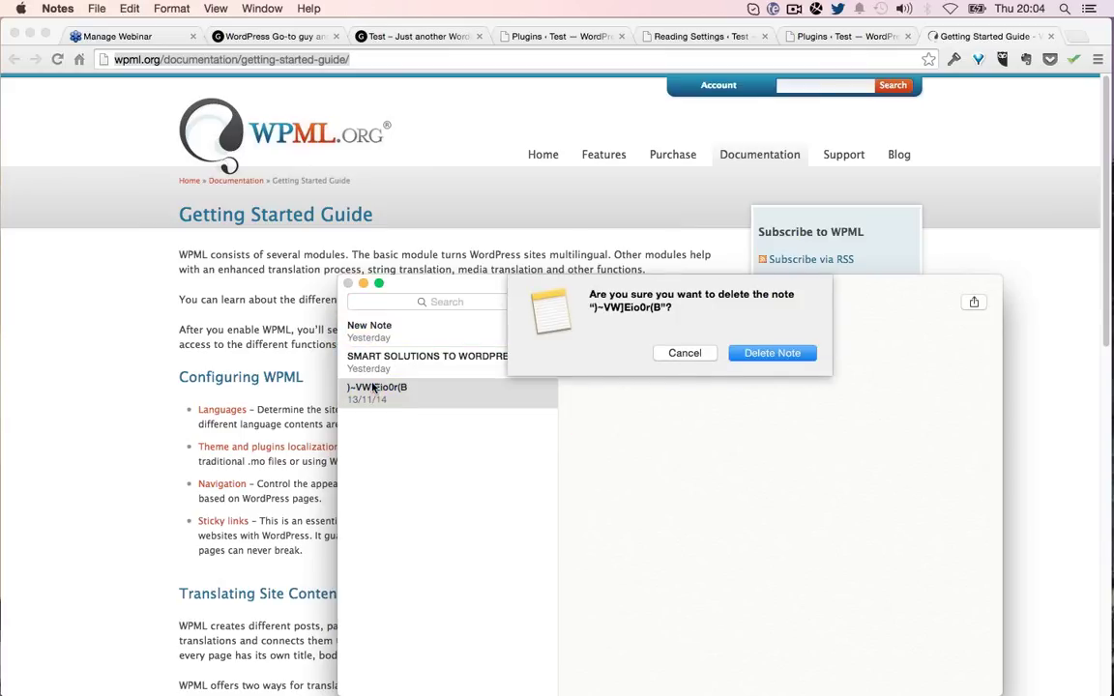
pyautogui.press('Return')
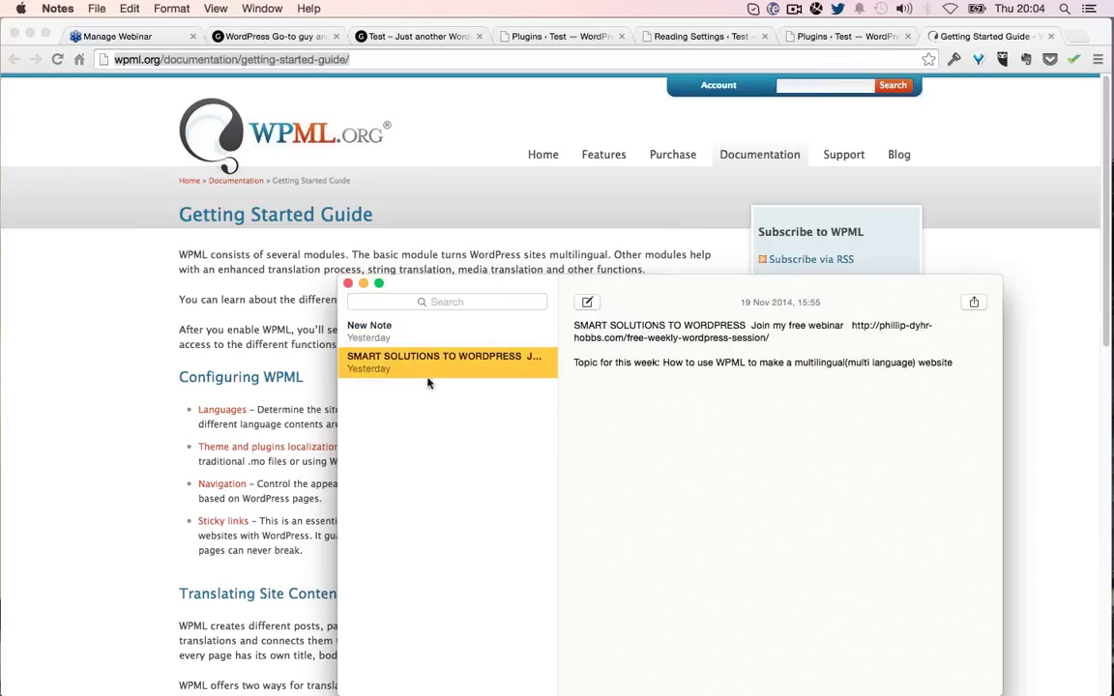
pyautogui.press('Delete')
pyautogui.press('Return')
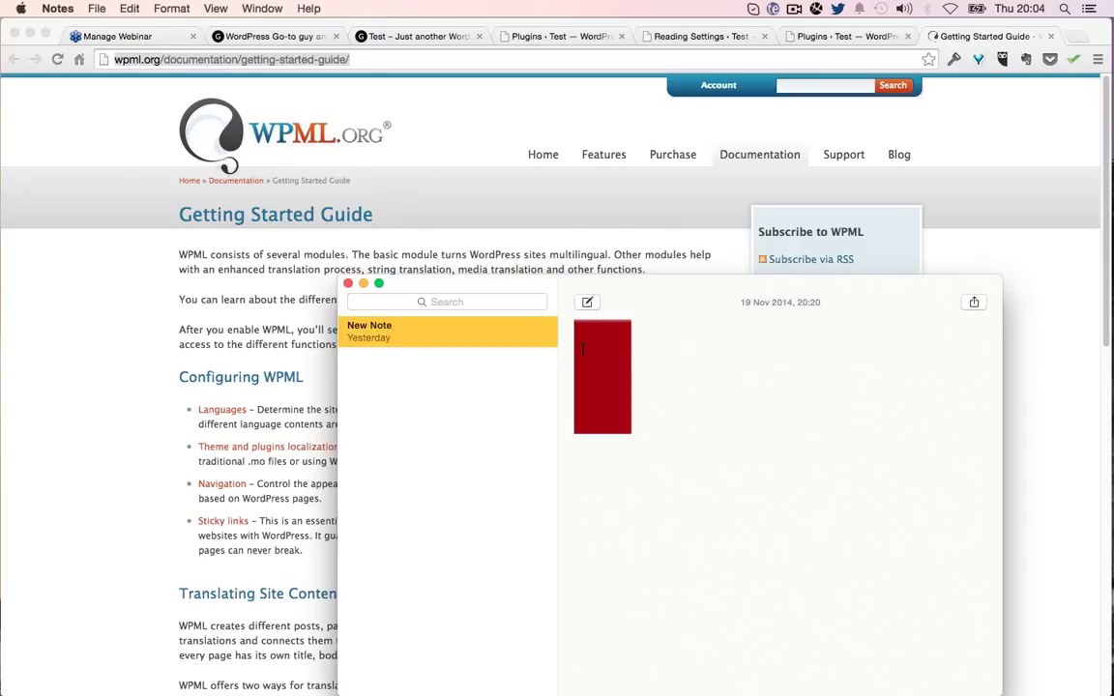
pyautogui.click(704, 379)
pyautogui.press('super+a')
pyautogui.press('BackSpace')
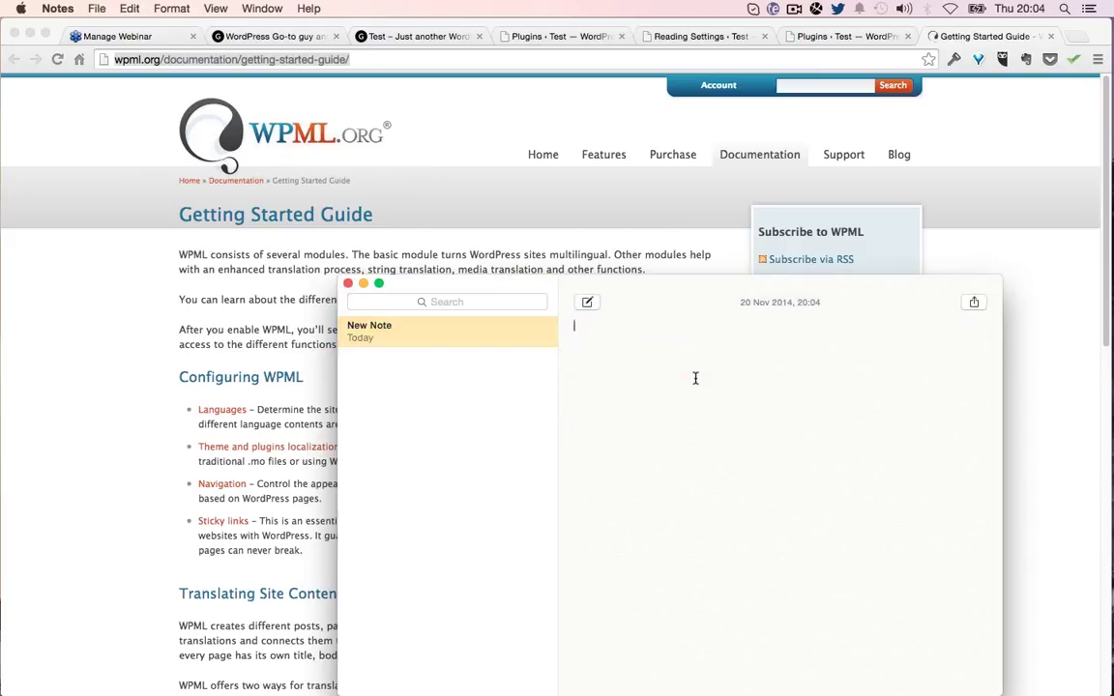
pyautogui.write('http://wpml.org/documentation/getting-started-guide/')
# Step: Return to Chrome and read through the WPML Getting Started Guide, from configuration to advanced translation
pyautogui.click(189, 352)
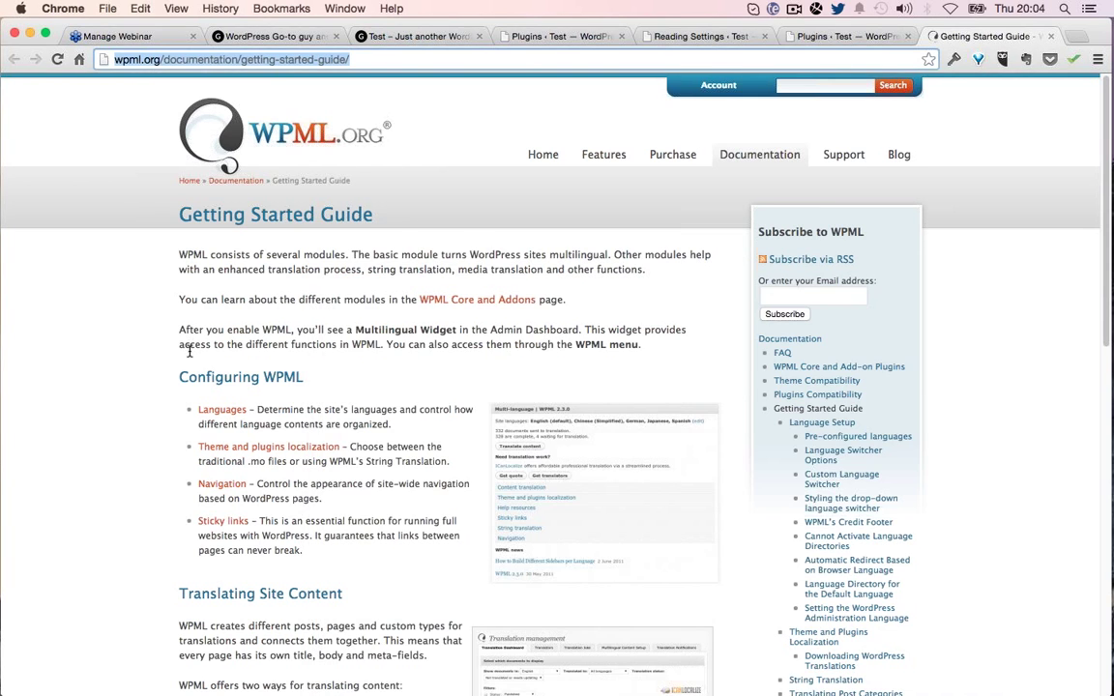
pyautogui.scroll(-5, 145, 319)
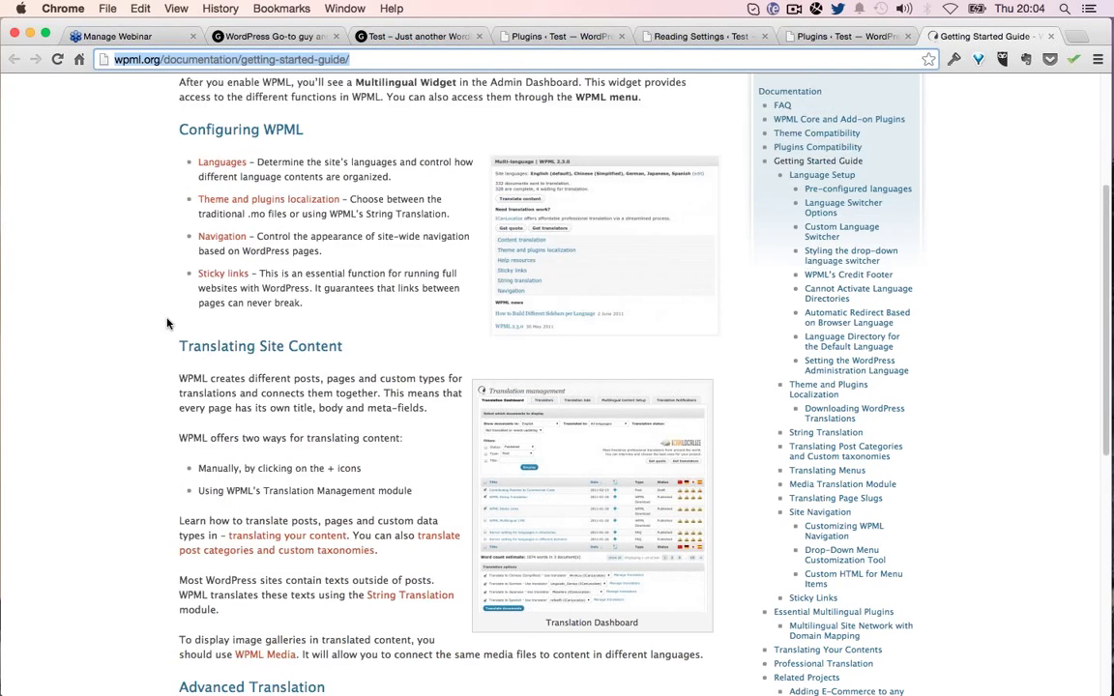
pyautogui.scroll(3, 354, 323)
pyautogui.scroll(-5, 404, 355)
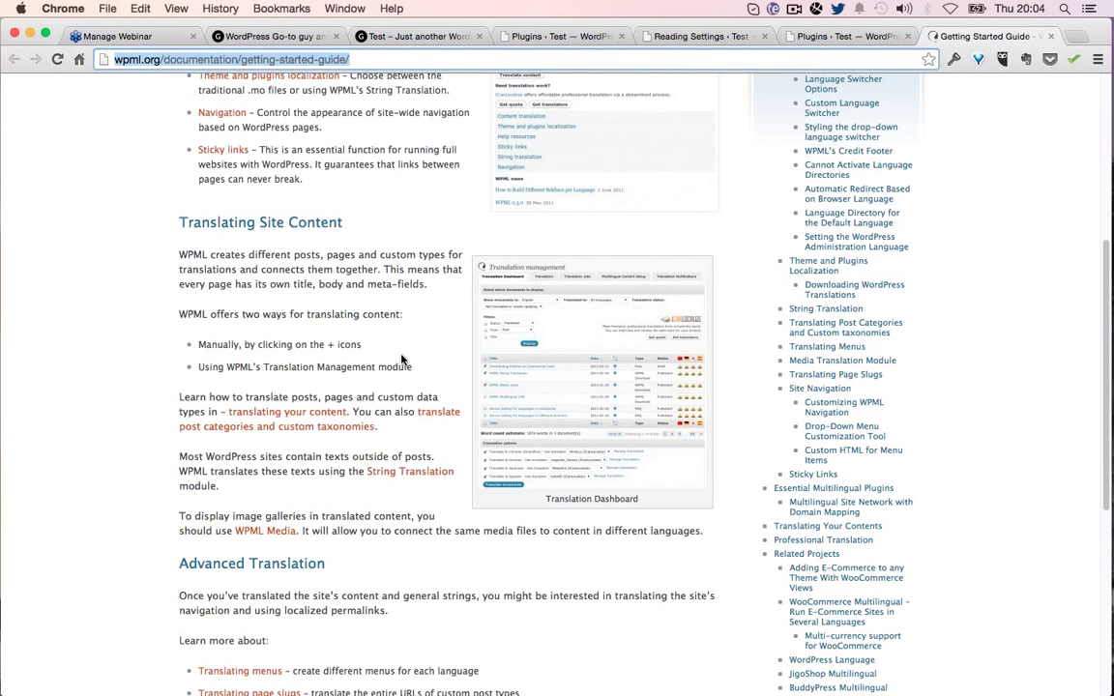
pyautogui.scroll(-5, 401, 355)
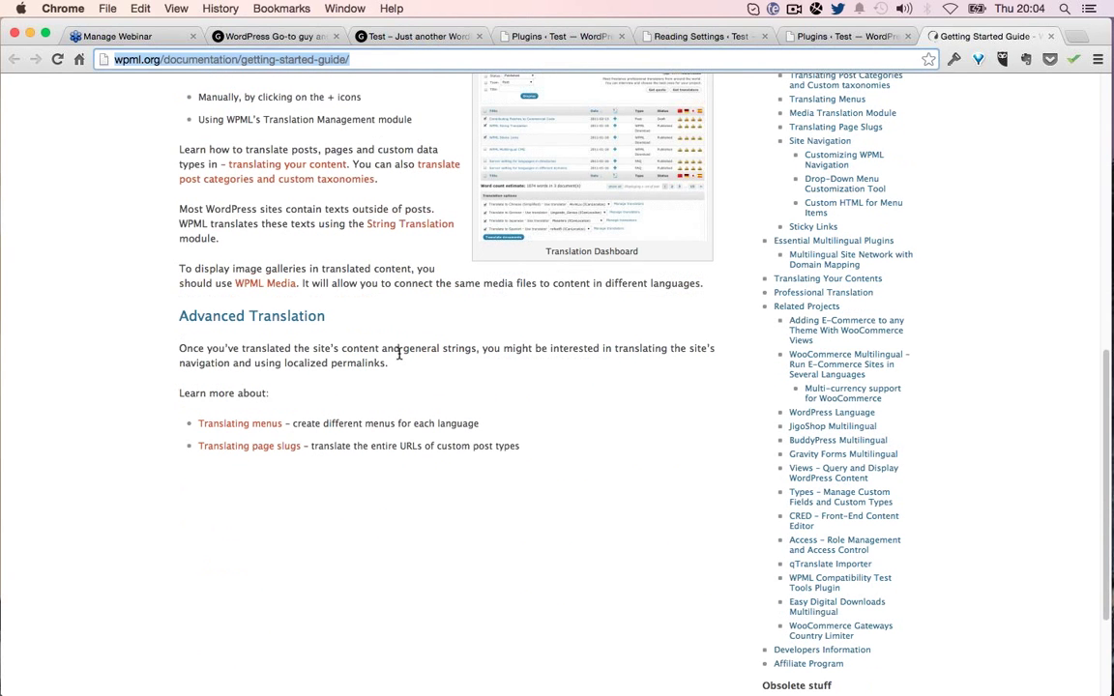
pyautogui.scroll(14, 396, 351)
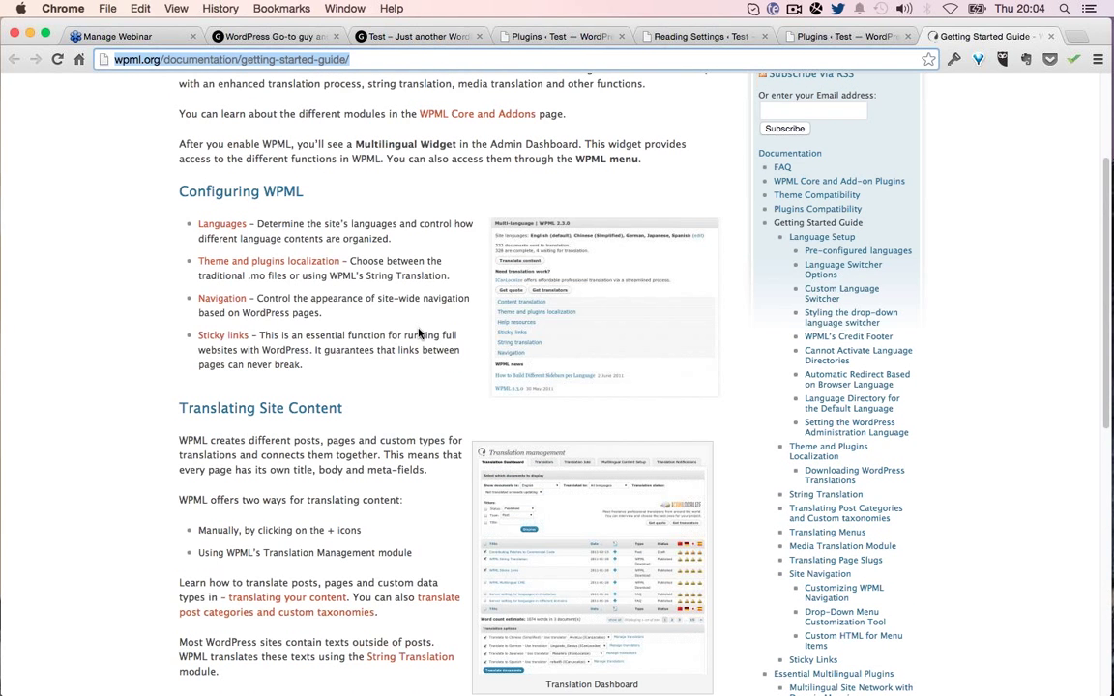
# Step: Close the duplicate Plugins page, decline WPML's quick overview on Reading Settings to configure it manually, and skim the Getting Started Guide again
pyautogui.hotkey('ctrl', 'shift', 'Tab')
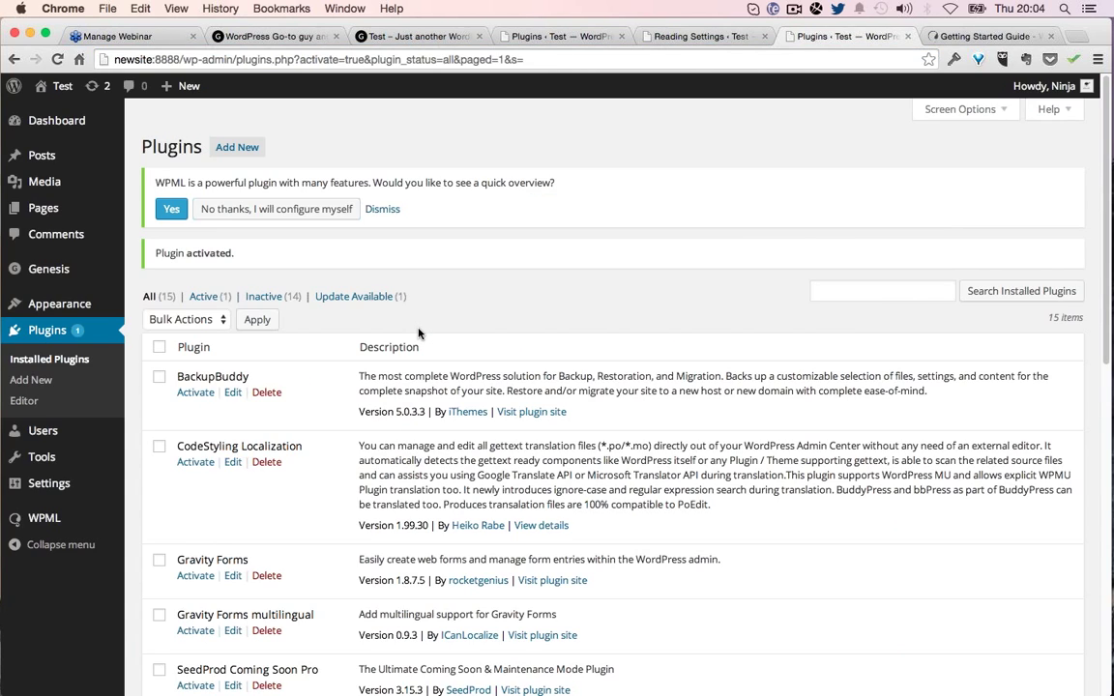
pyautogui.press('super+w')
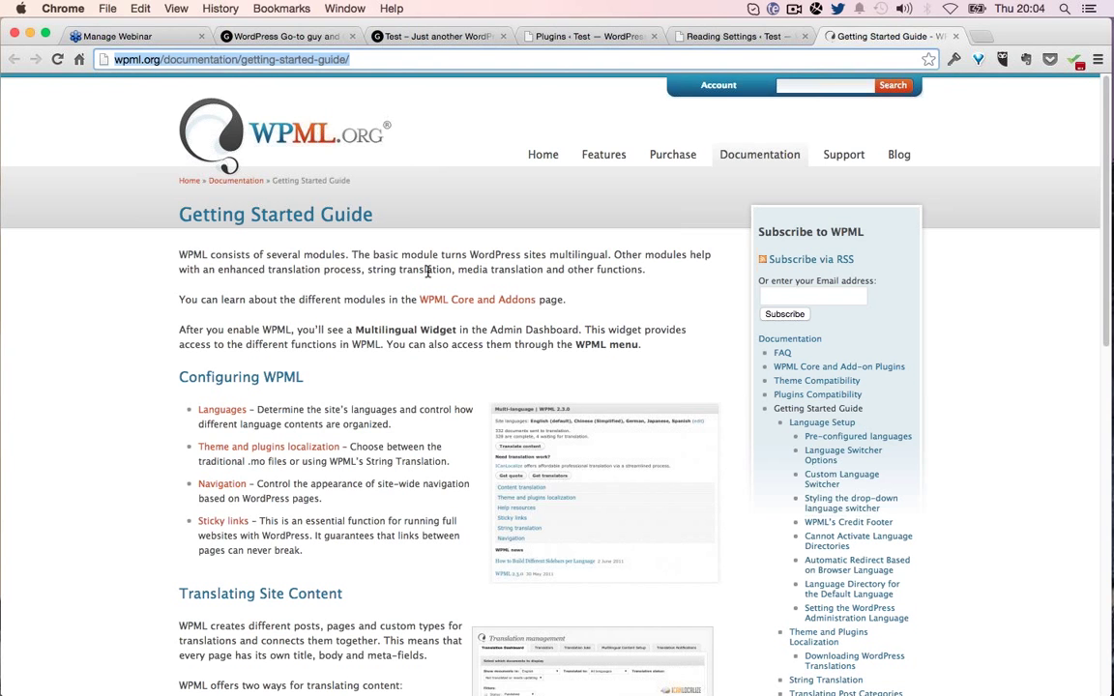
pyautogui.hotkey('ctrl', 'shift', 'Tab')
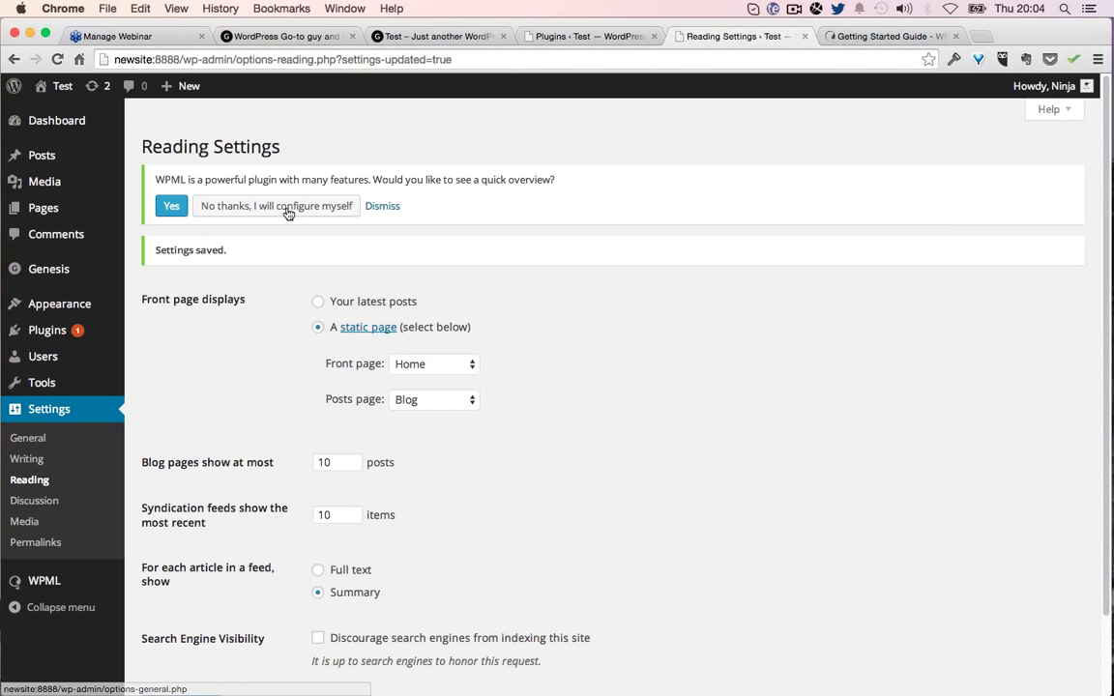
pyautogui.click(287, 210)
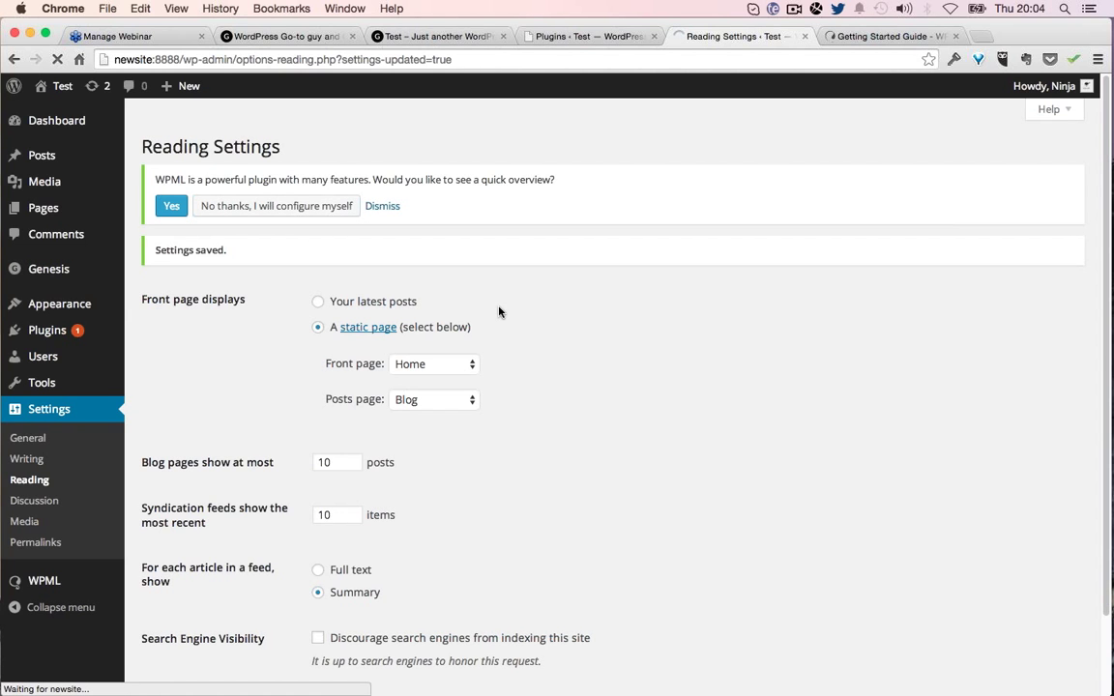
pyautogui.hotkey('ctrl', 'Tab')
pyautogui.scroll(-10, 426, 328)
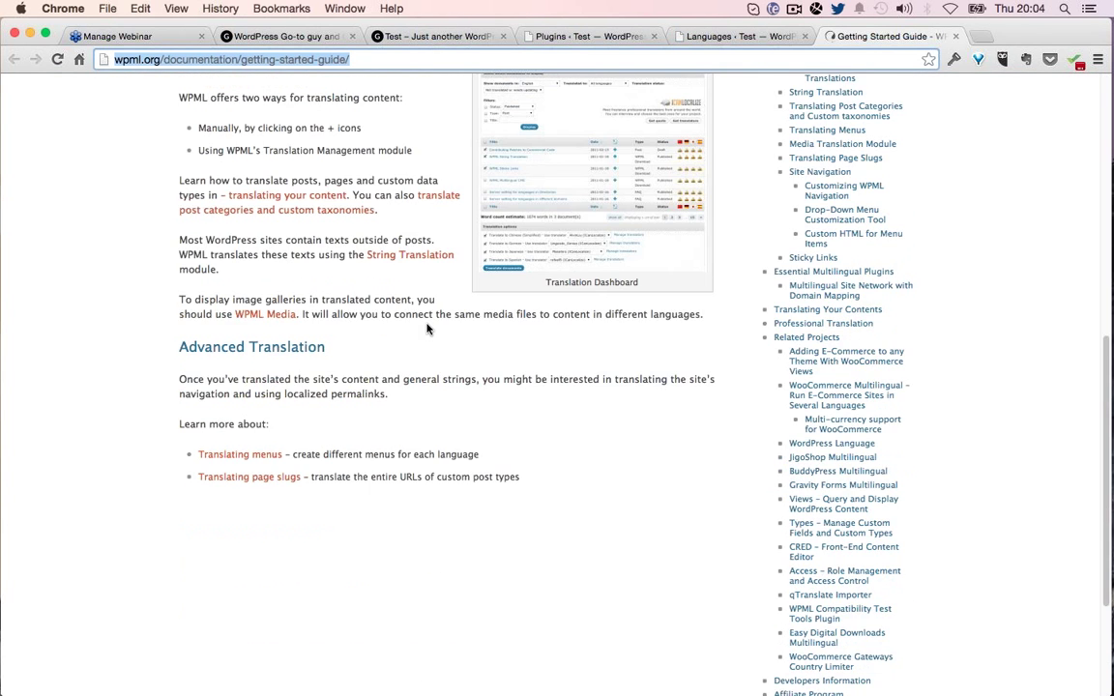
pyautogui.scroll(10, 421, 333)
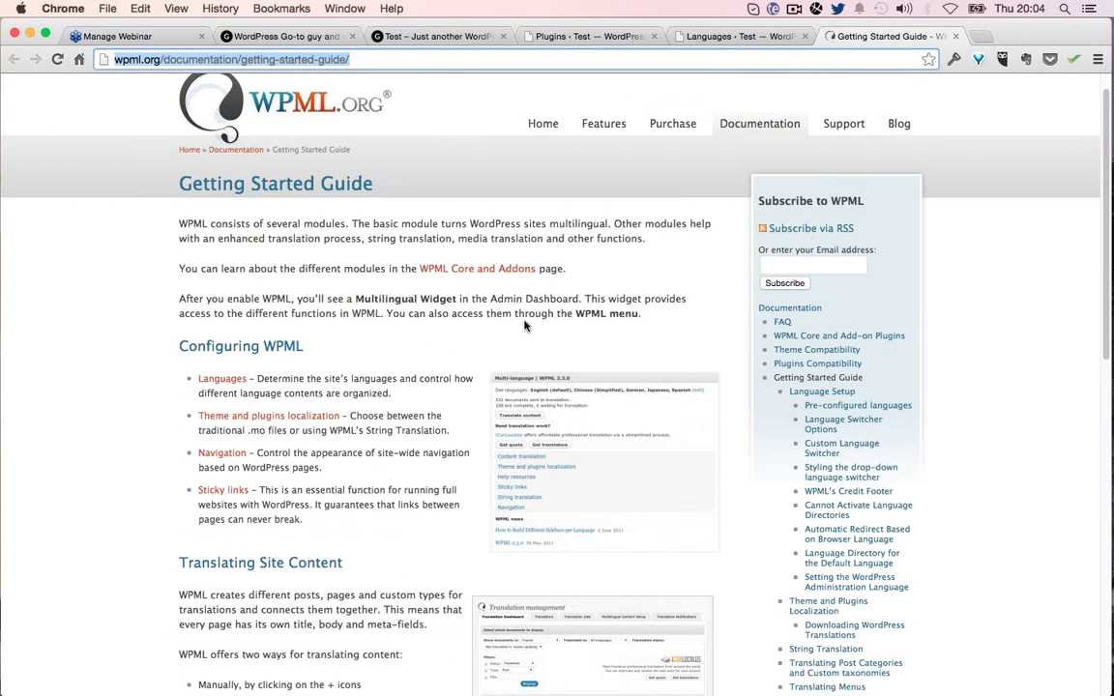
pyautogui.hotkey('ctrl', 'shift', 'Tab')
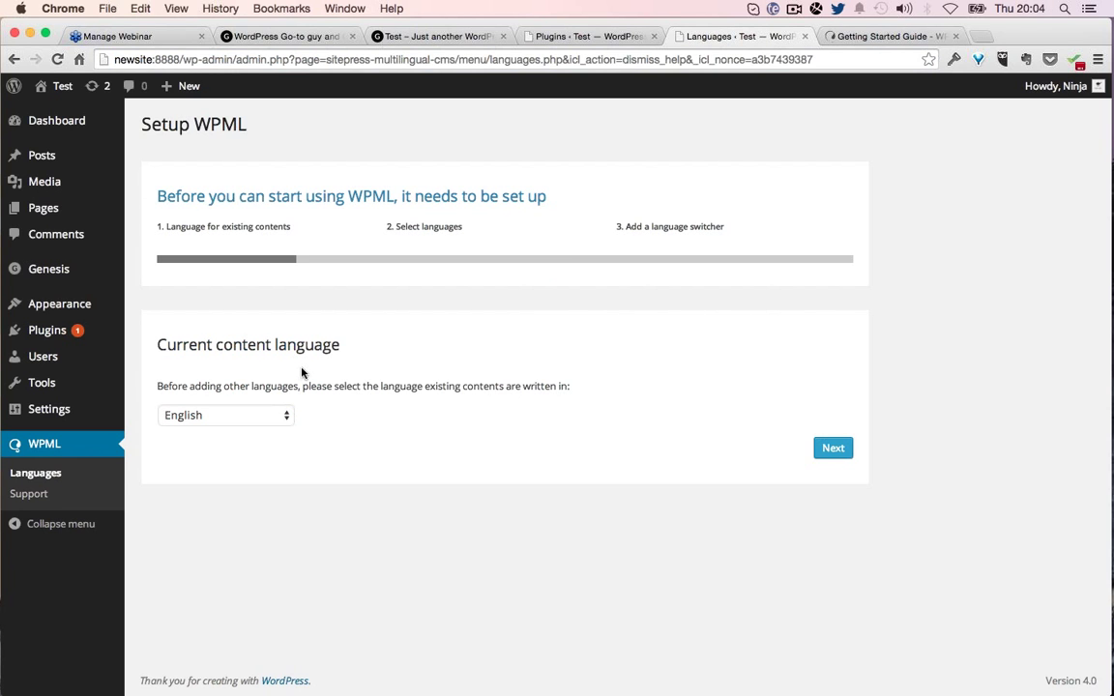
# Step: Open the installed plugins in a separate tab, activate BackupBuddy and go to its Backup page
pyautogui.moveTo(52, 343)
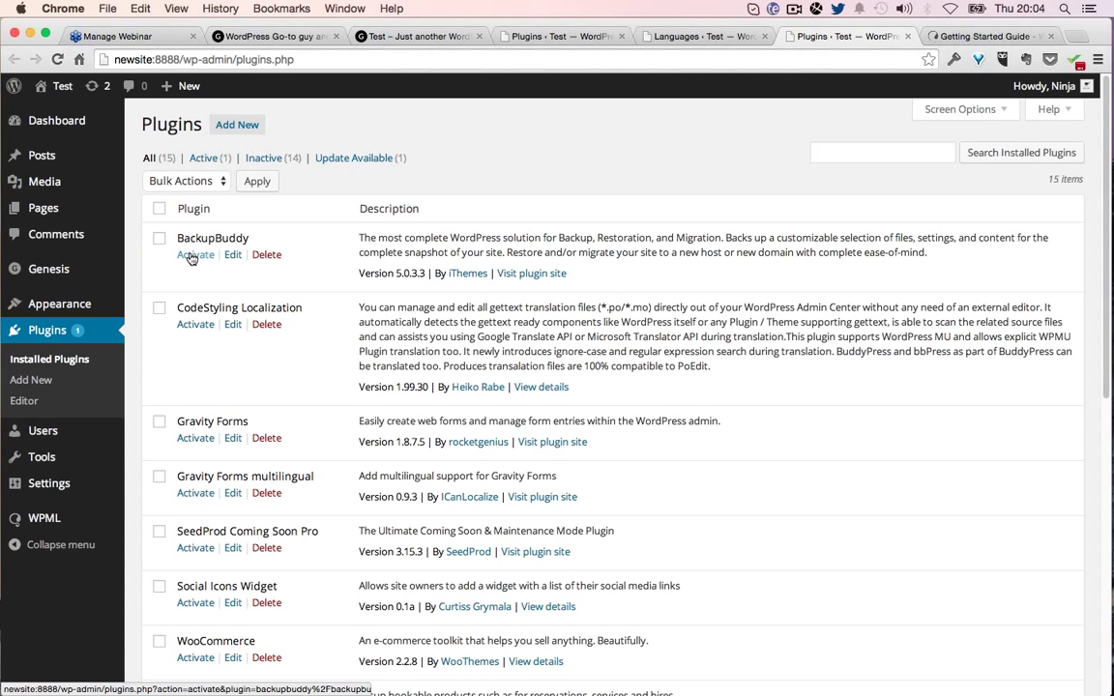
pyautogui.click(193, 256)
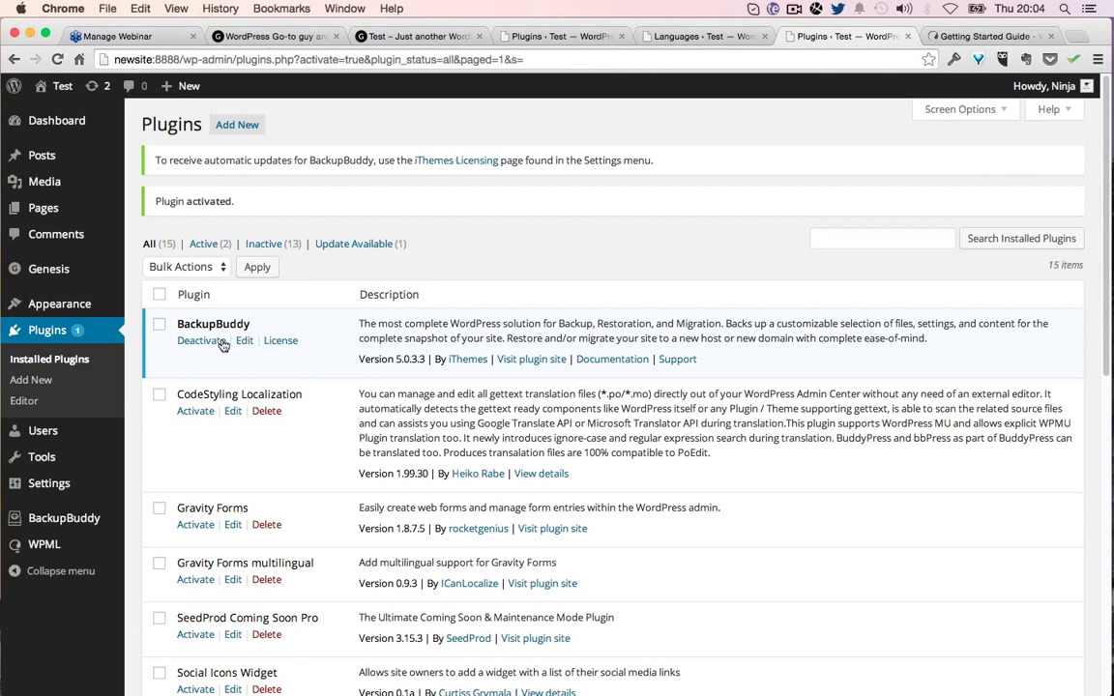
pyautogui.moveTo(116, 520)
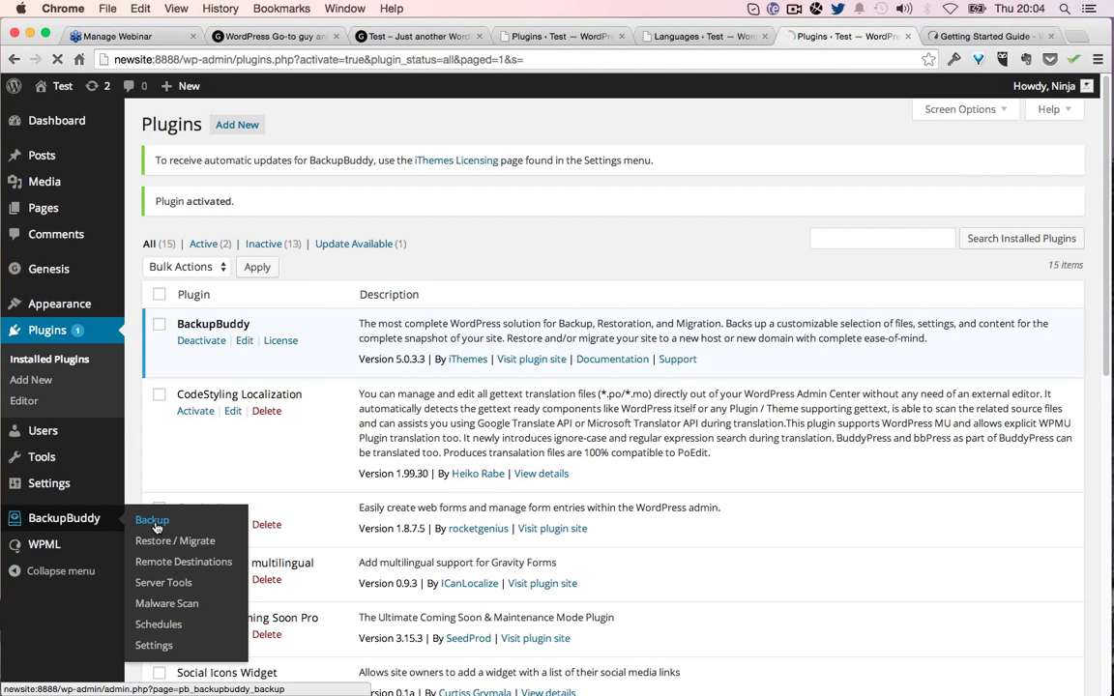
pyautogui.click(153, 522)
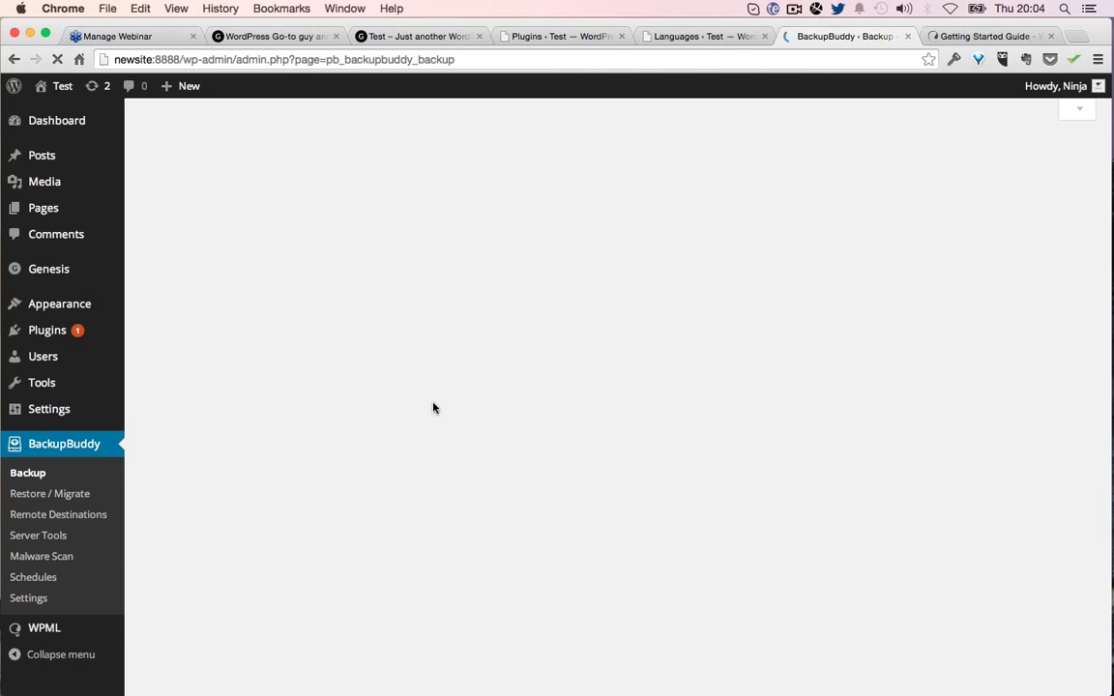
# Step: Close the old Plugins tab, skip BackupBuddy's setup wizard and run the Database Only backup profile
pyautogui.click(620, 36)
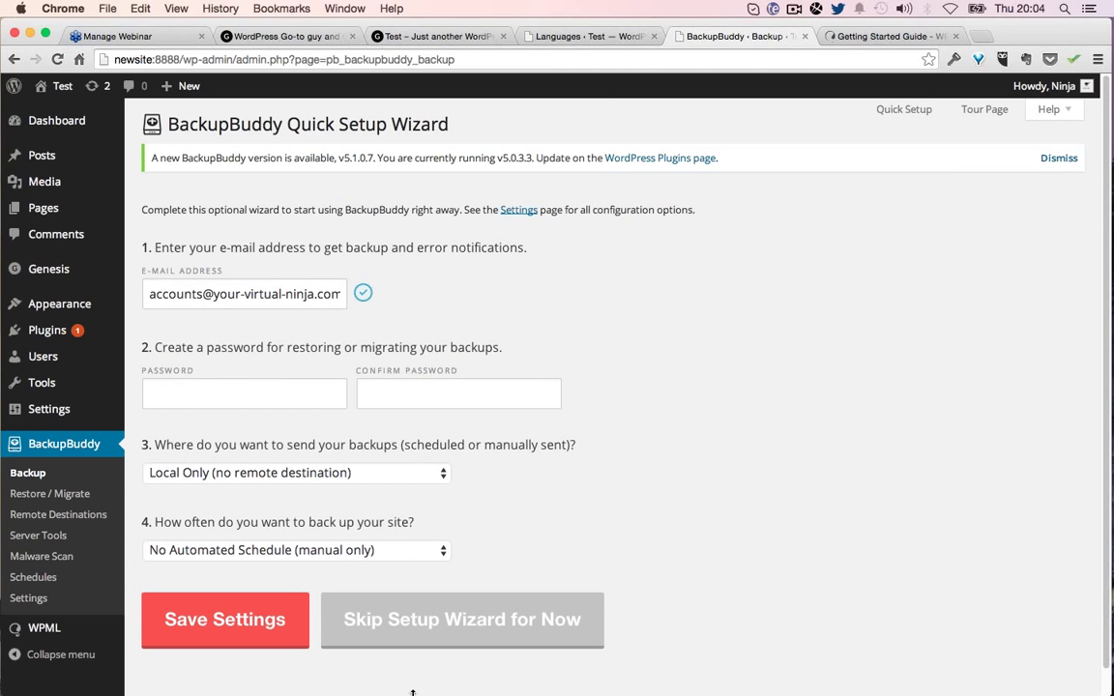
pyautogui.click(503, 613)
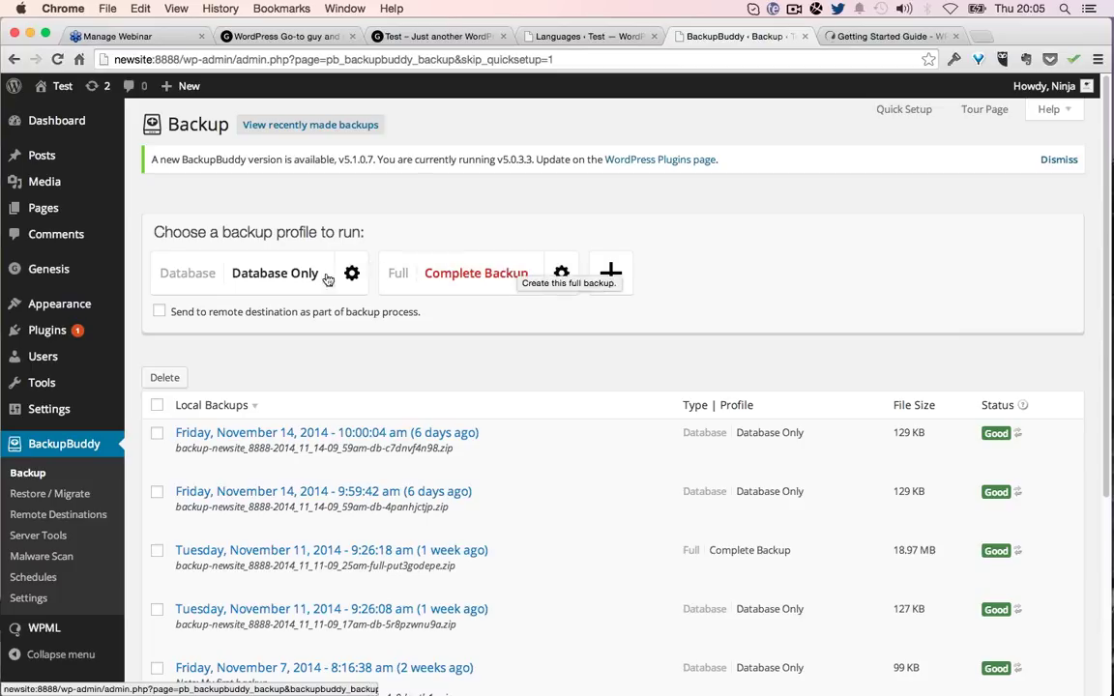
pyautogui.click(281, 273)
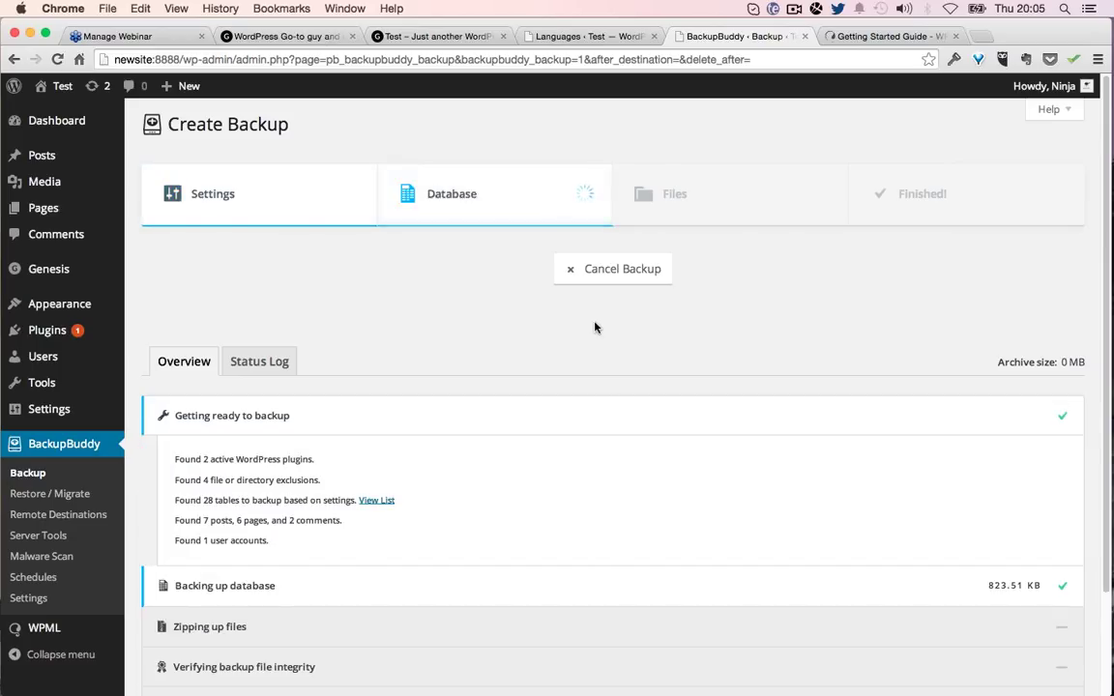
# Step: Return to the WPML setup and accept English as the current content language
pyautogui.press('super+alt+Left')
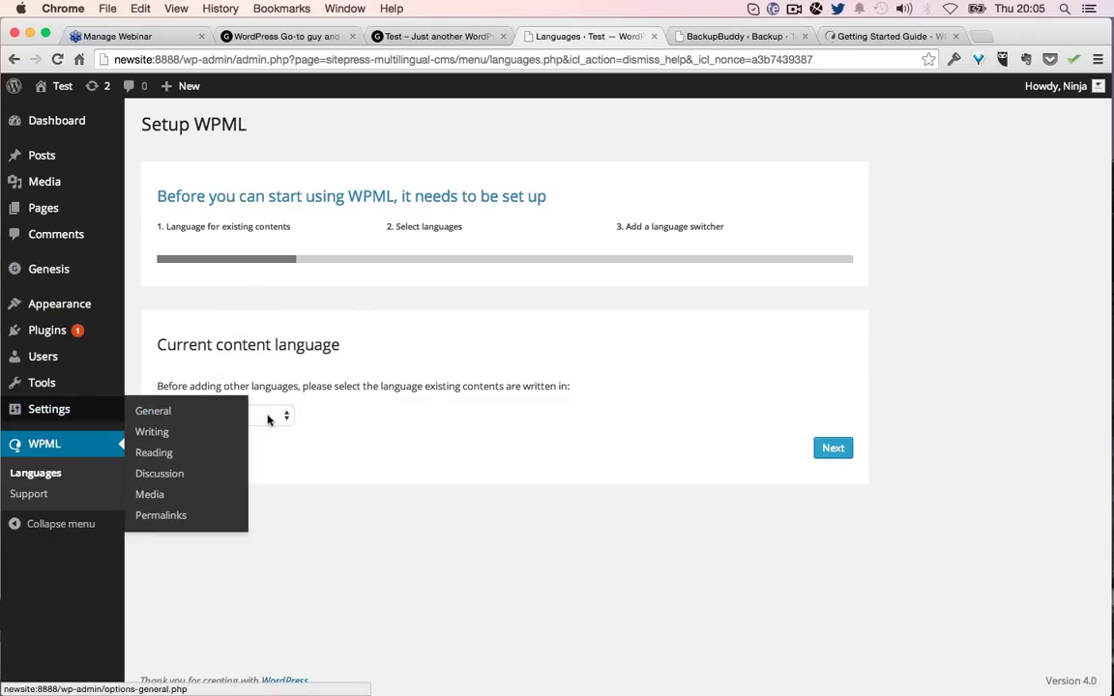
pyautogui.click(835, 448)
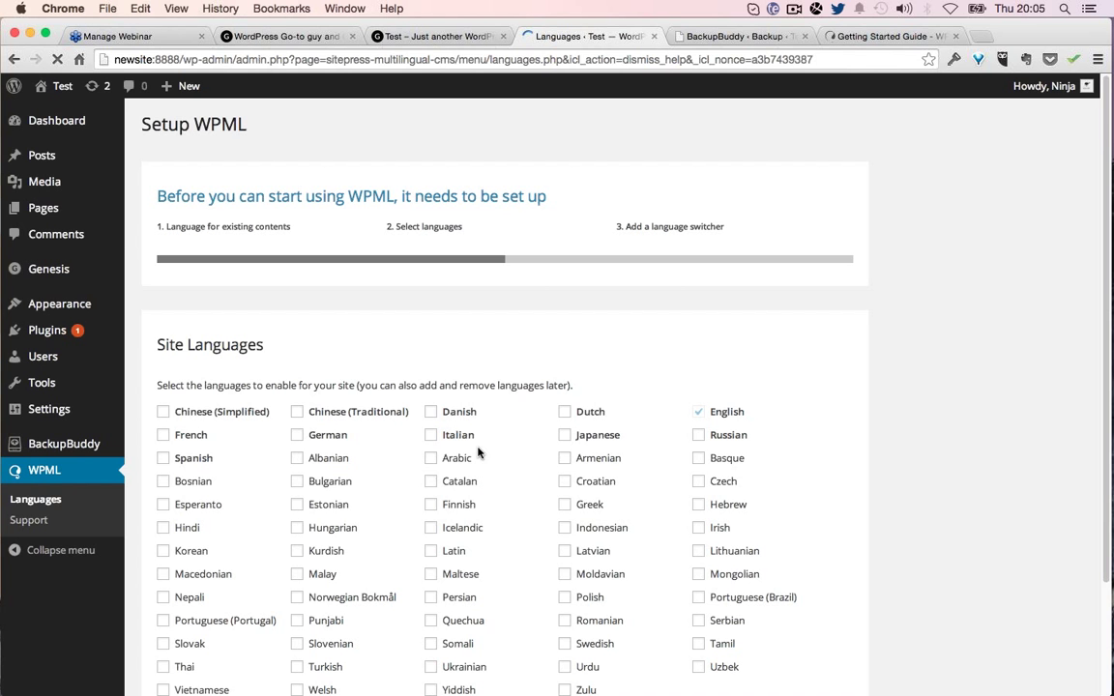
# Step: Download the finished database backup file and close the BackupBuddy page
pyautogui.hotkey('ctrl', 'Tab')
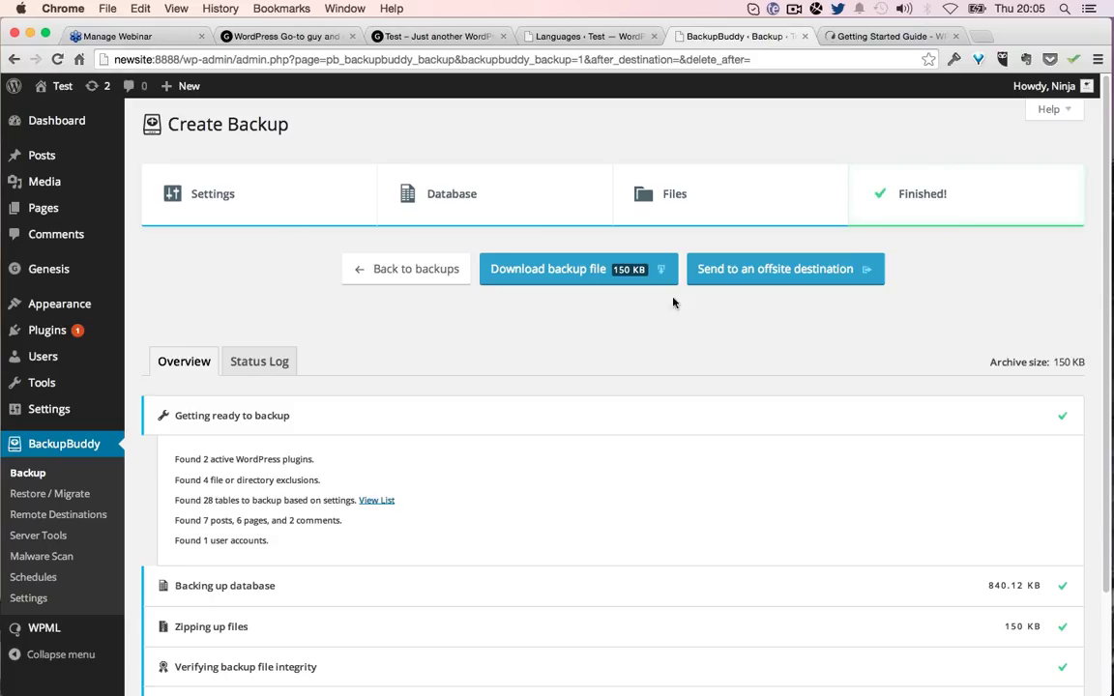
pyautogui.click(568, 277)
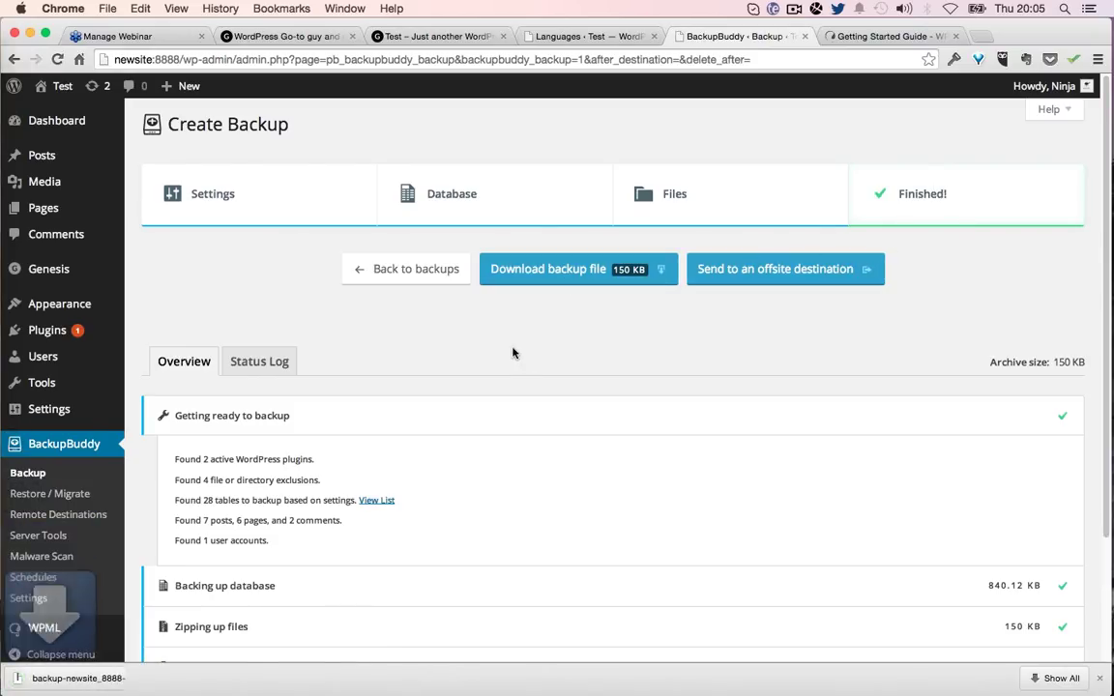
pyautogui.press('super+w')
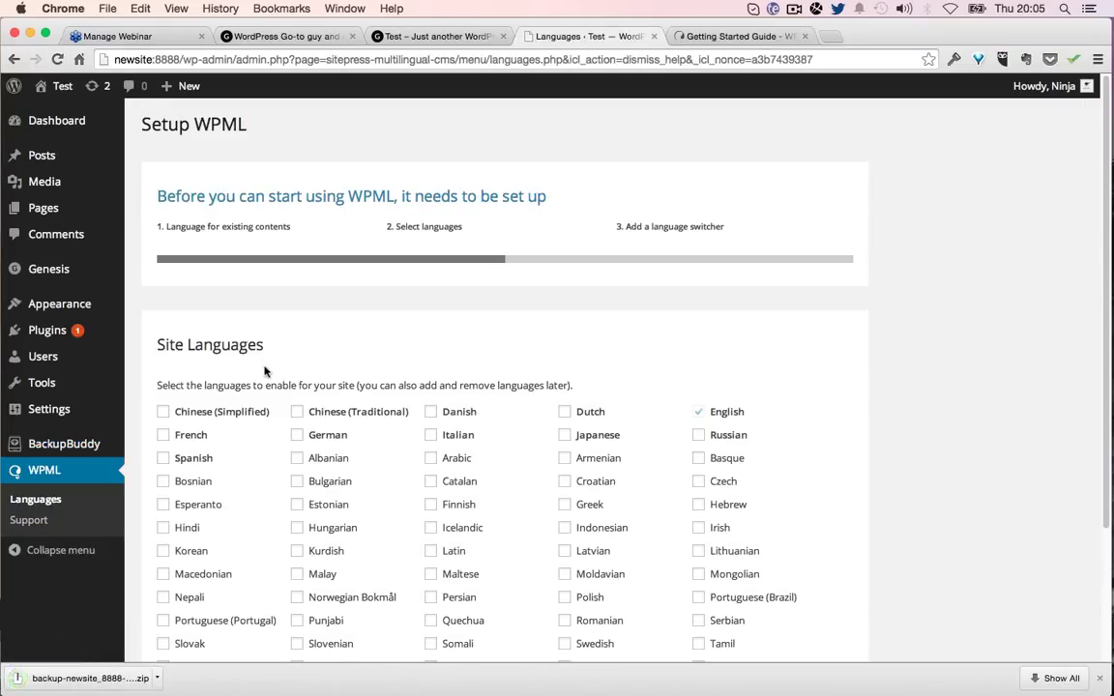
# Step: Enable Danish as an additional site language and proceed to the language switcher options
pyautogui.scroll(-2, 263, 370)
pyautogui.click(450, 350)
pyautogui.scroll(-3, 497, 422)
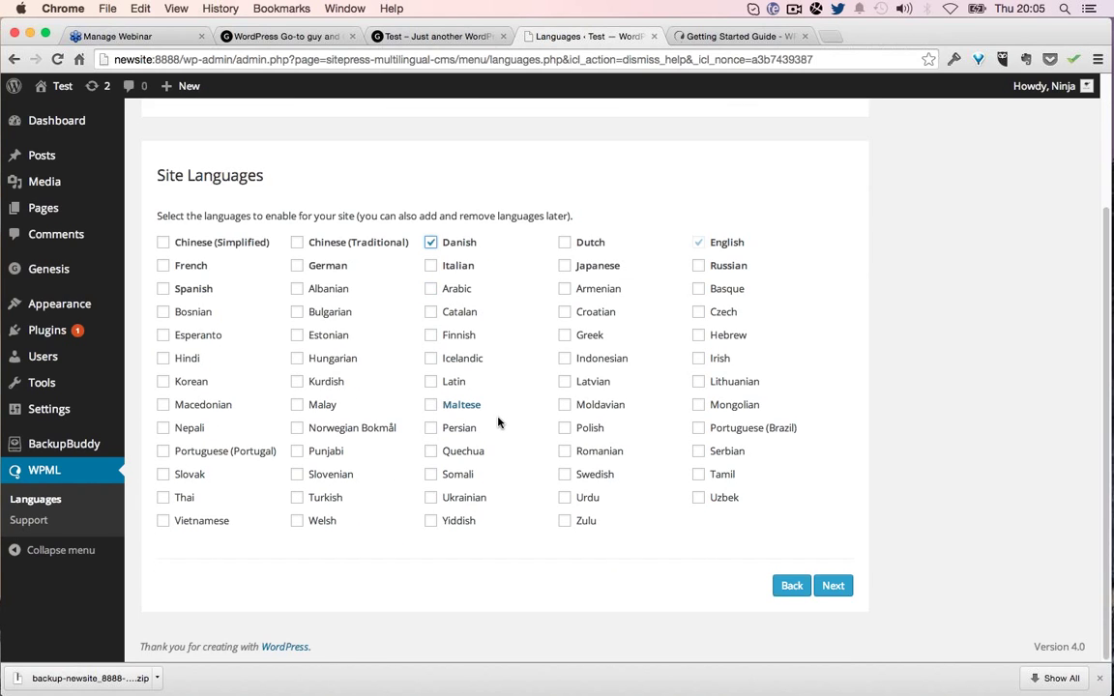
pyautogui.click(831, 586)
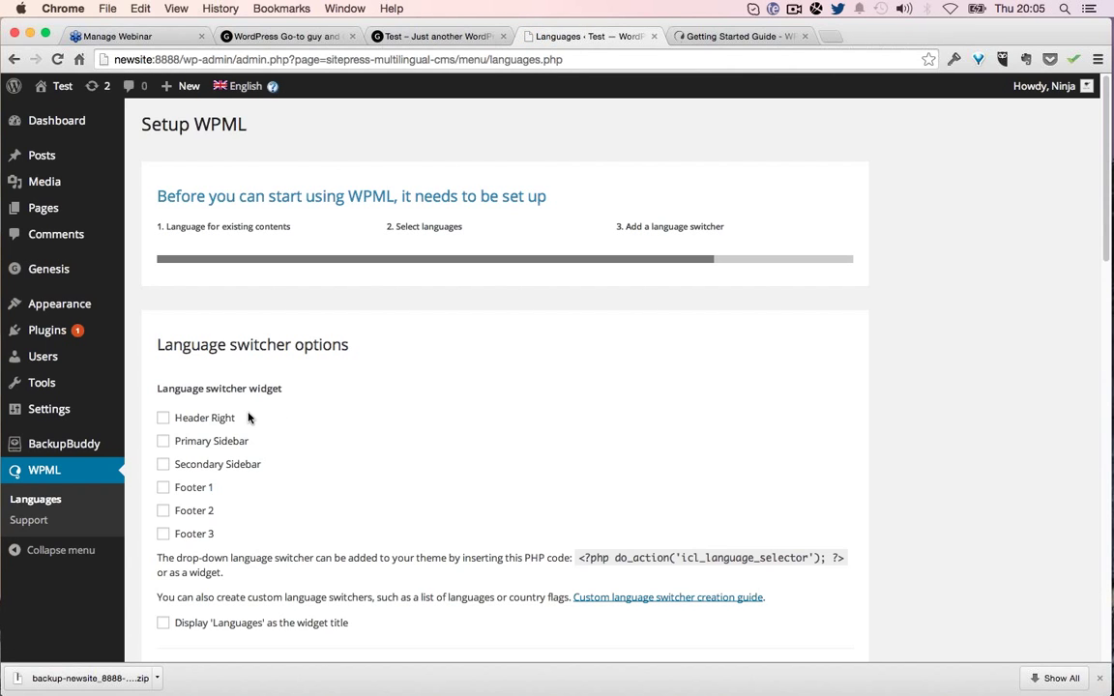
# Step: Compare the theme's widget areas, especially Header Right, with the site's front page to see where a language switcher could go
pyautogui.scroll(-2, 240, 411)
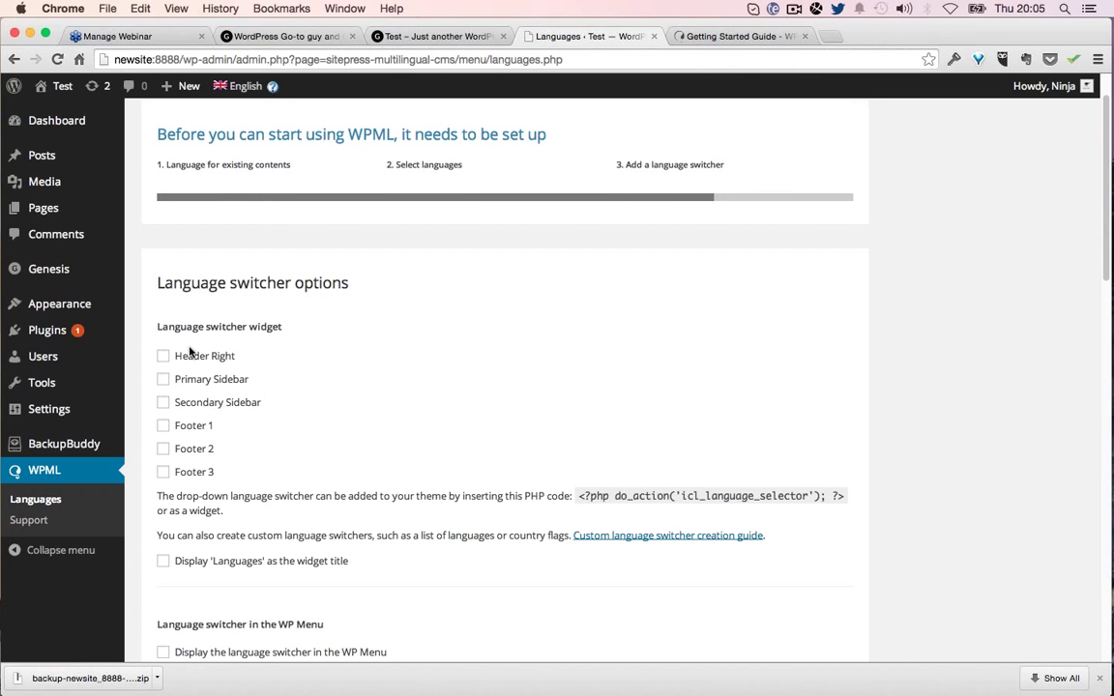
pyautogui.moveTo(69, 304)
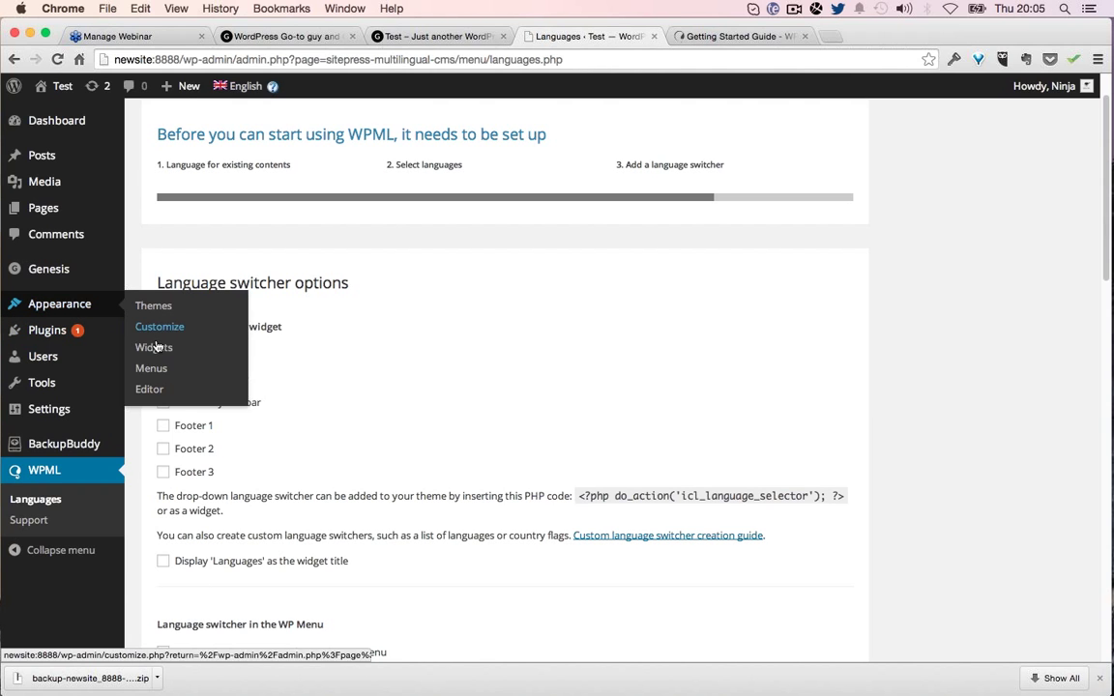
pyautogui.keyDown('super'); pyautogui.click(155, 347); pyautogui.keyUp('super')
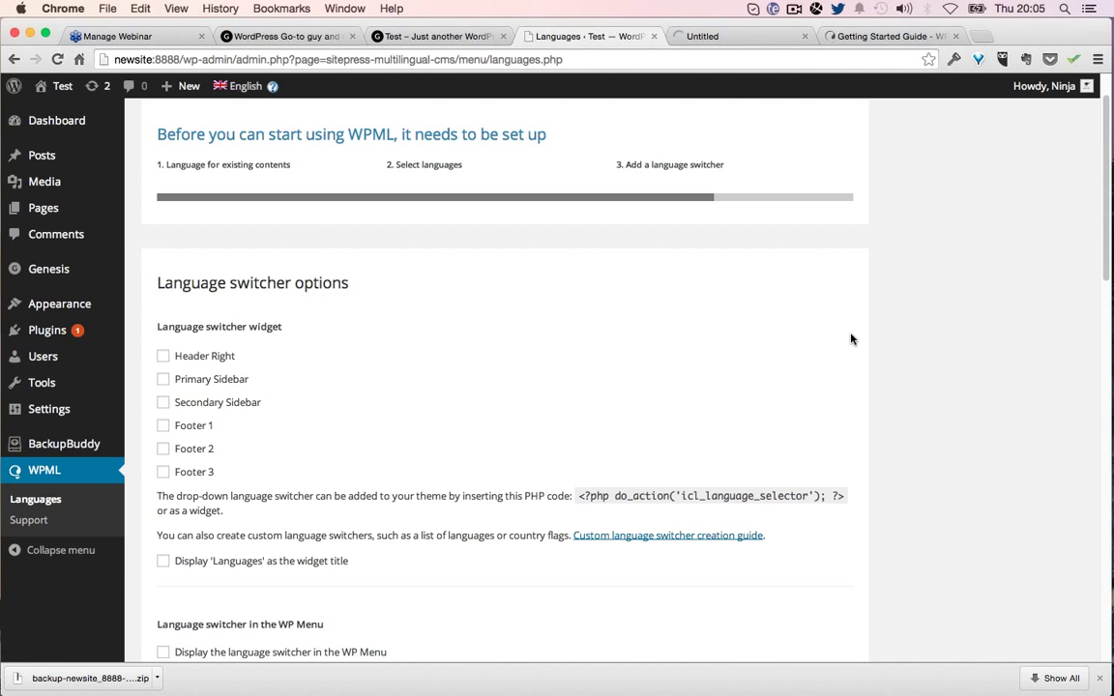
pyautogui.hotkey('ctrl', 'Tab')
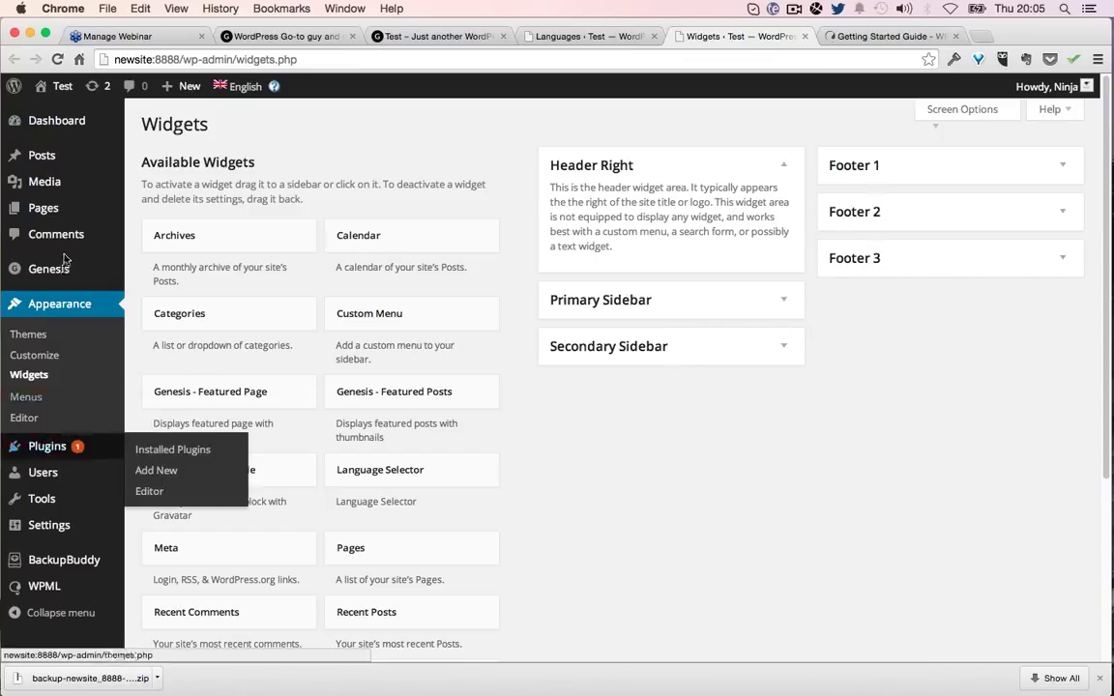
pyautogui.moveTo(62, 272)
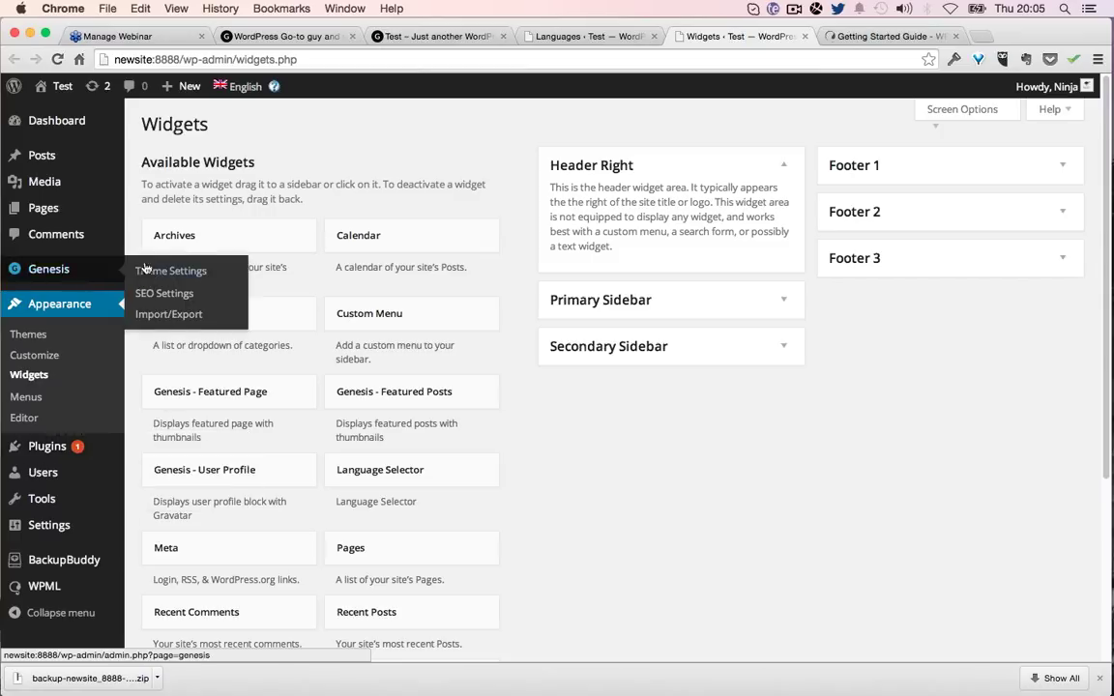
pyautogui.click(783, 165)
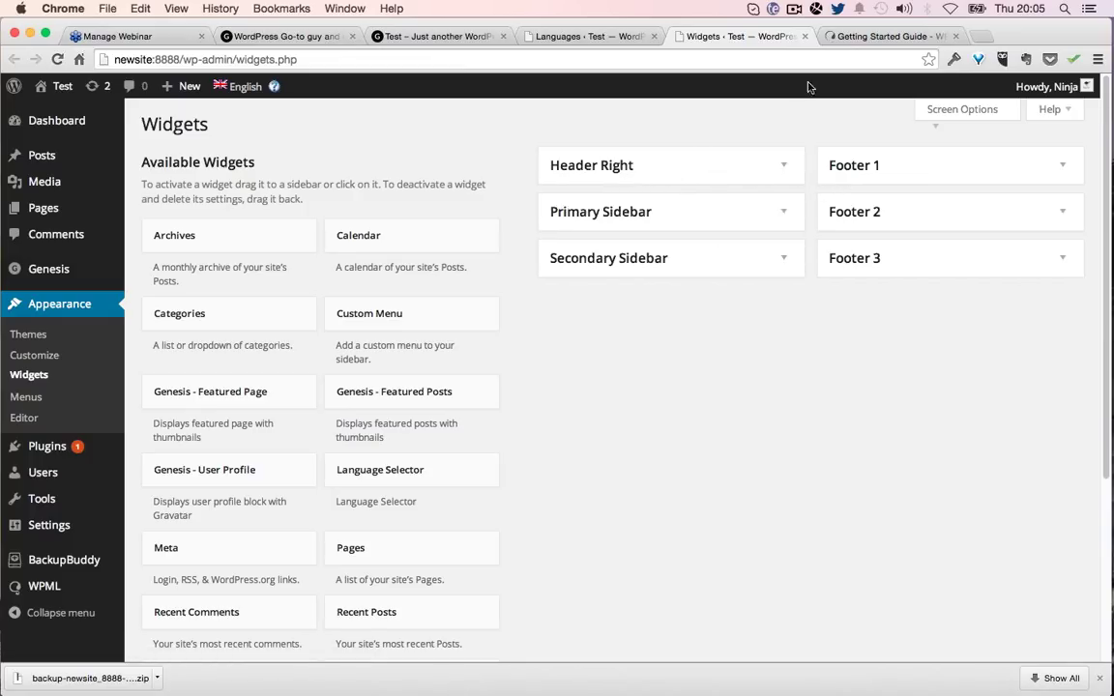
pyautogui.click(478, 37)
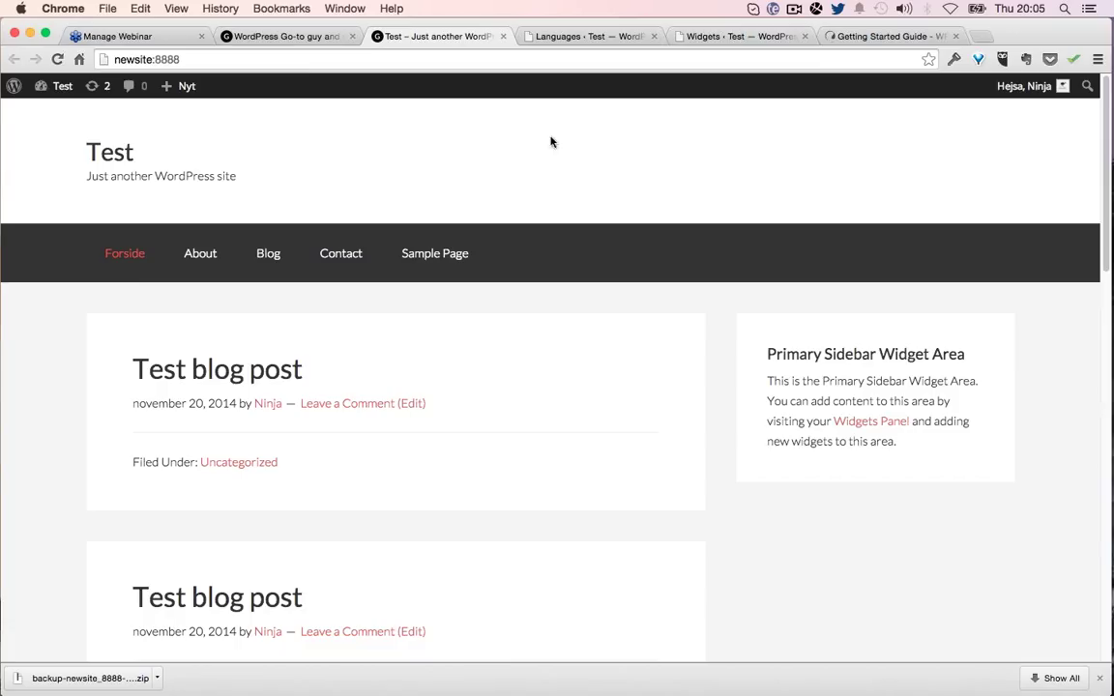
pyautogui.click(721, 39)
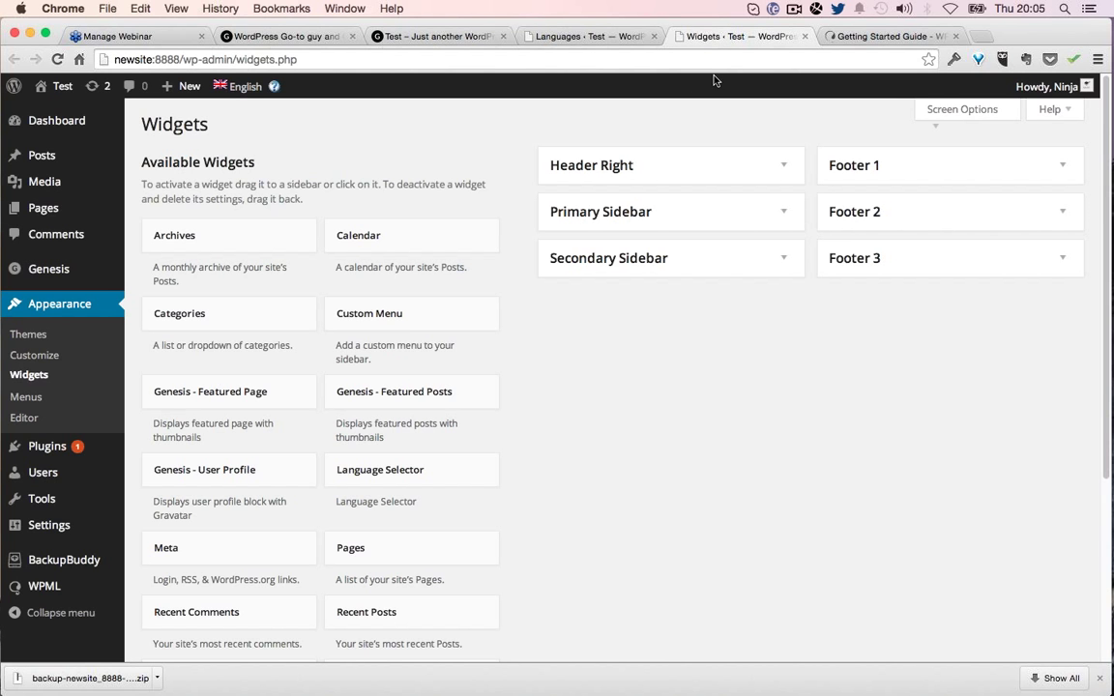
pyautogui.click(680, 166)
pyautogui.hotkey('ctrl', 'shift', 'Tab')
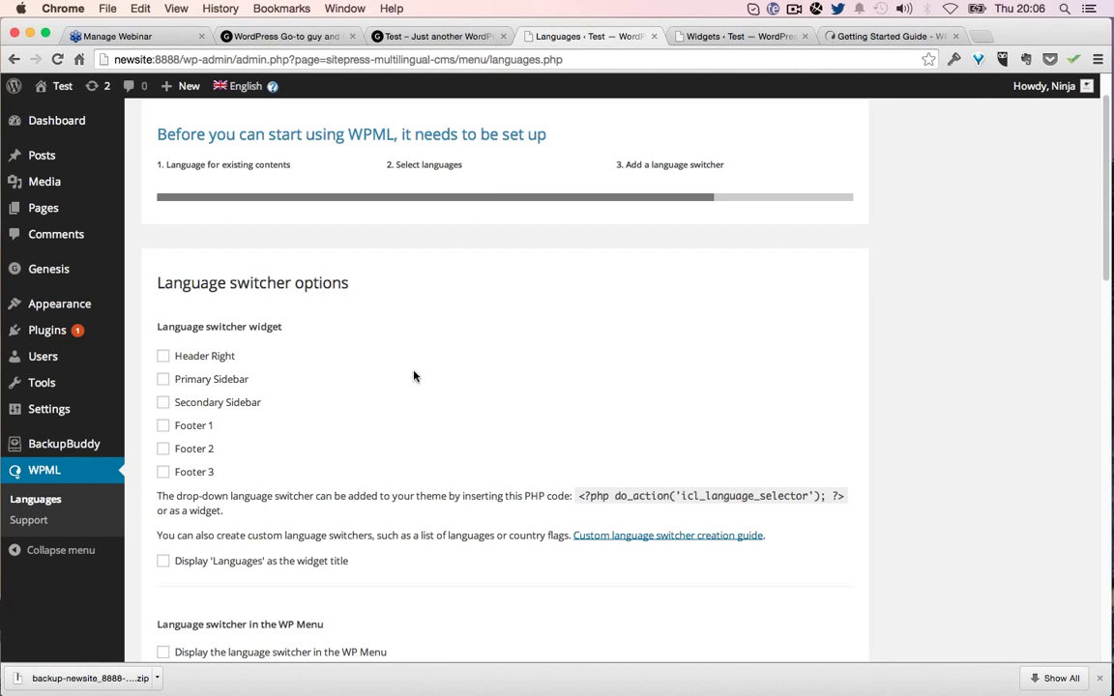
# Step: Enable the language switcher widget in Header Right and review the PHP snippet, menu, order, style and content options
pyautogui.click(199, 356)
pyautogui.scroll(-3, 147, 271)
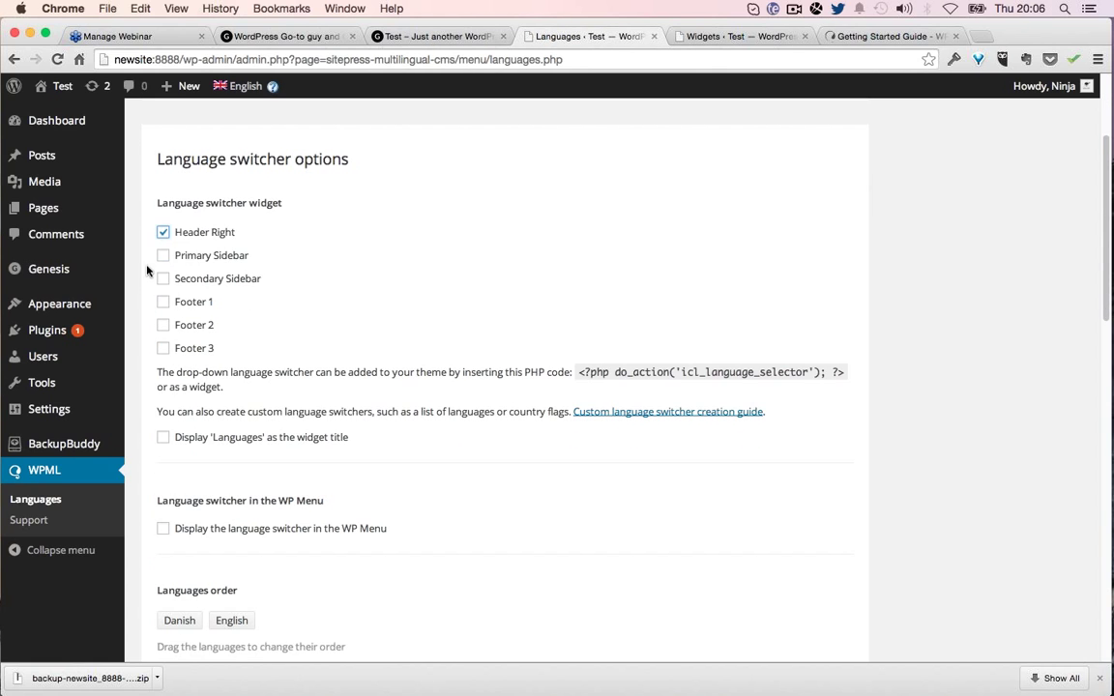
pyautogui.tripleClick(588, 371)
pyautogui.click(326, 375)
pyautogui.scroll(-3, 169, 338)
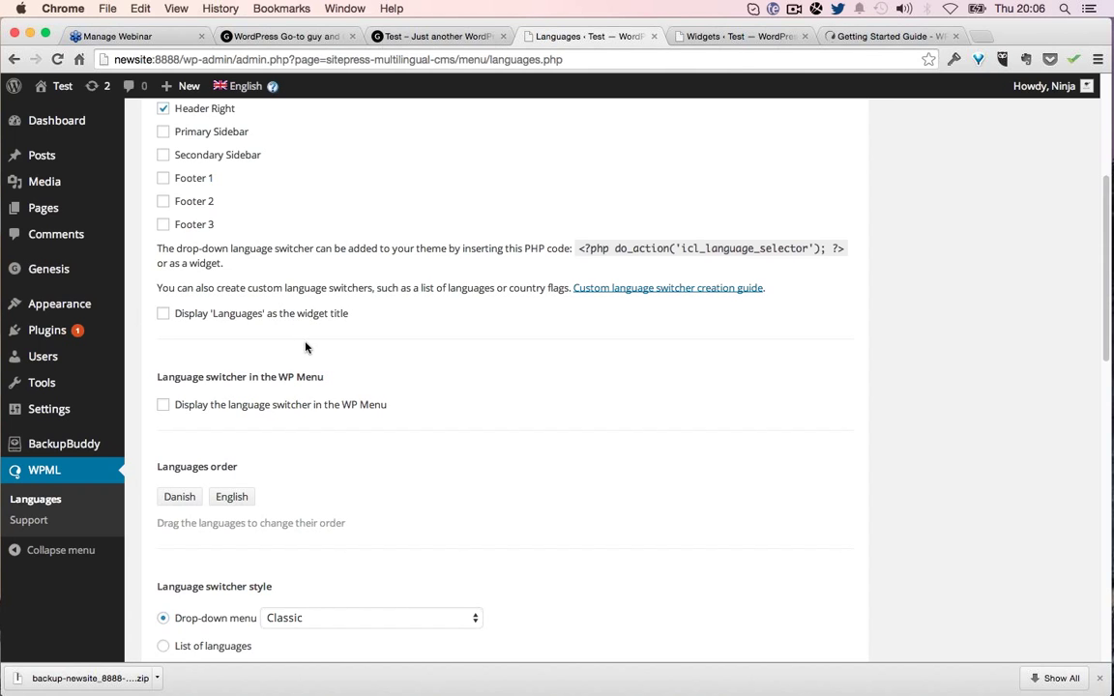
pyautogui.scroll(-3, 284, 366)
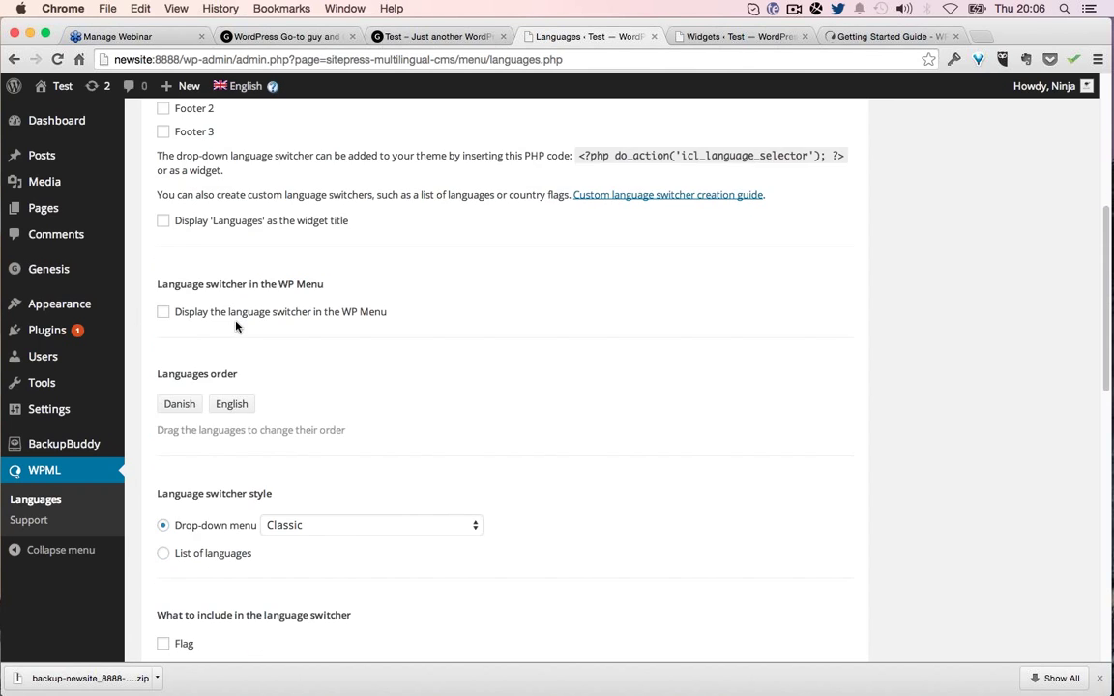
pyautogui.scroll(-3, 242, 321)
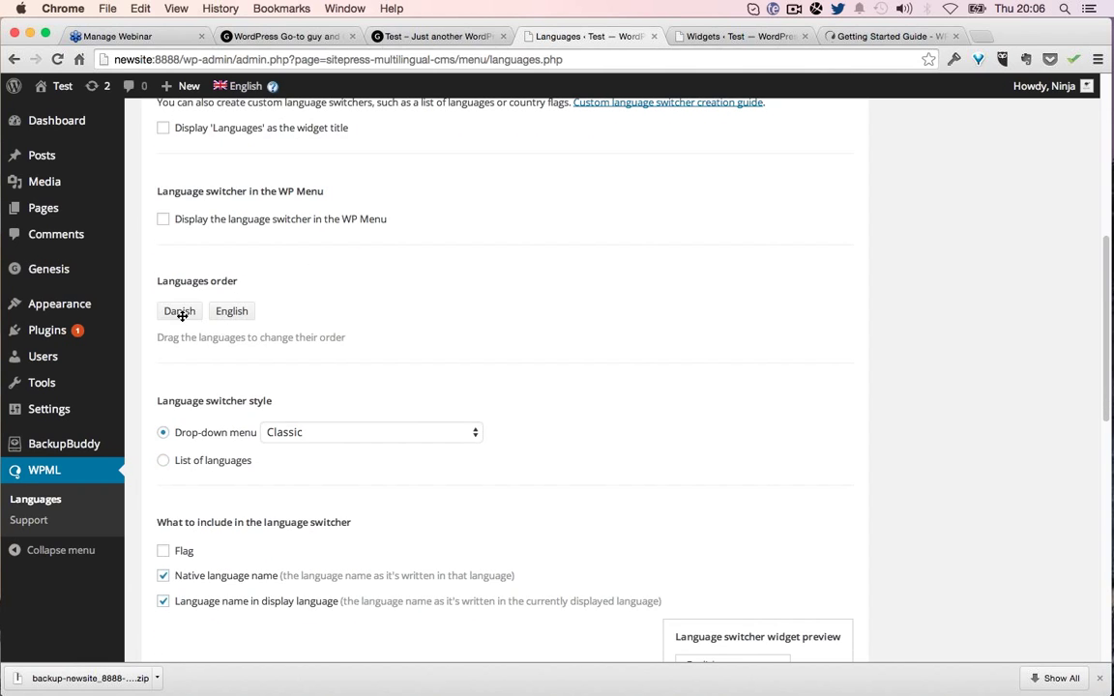
pyautogui.scroll(-4, 254, 358)
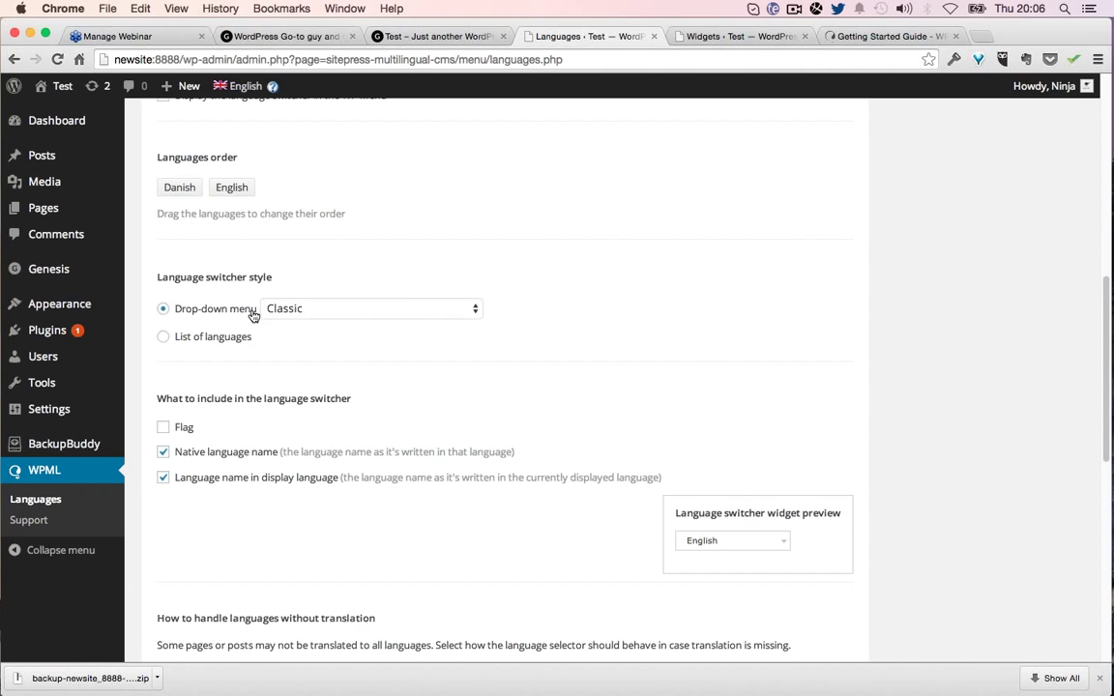
# Step: Keep the Classic drop-down style, include the flag in the language switcher and finish the WPML setup
pyautogui.click(293, 311)
pyautogui.click(291, 309)
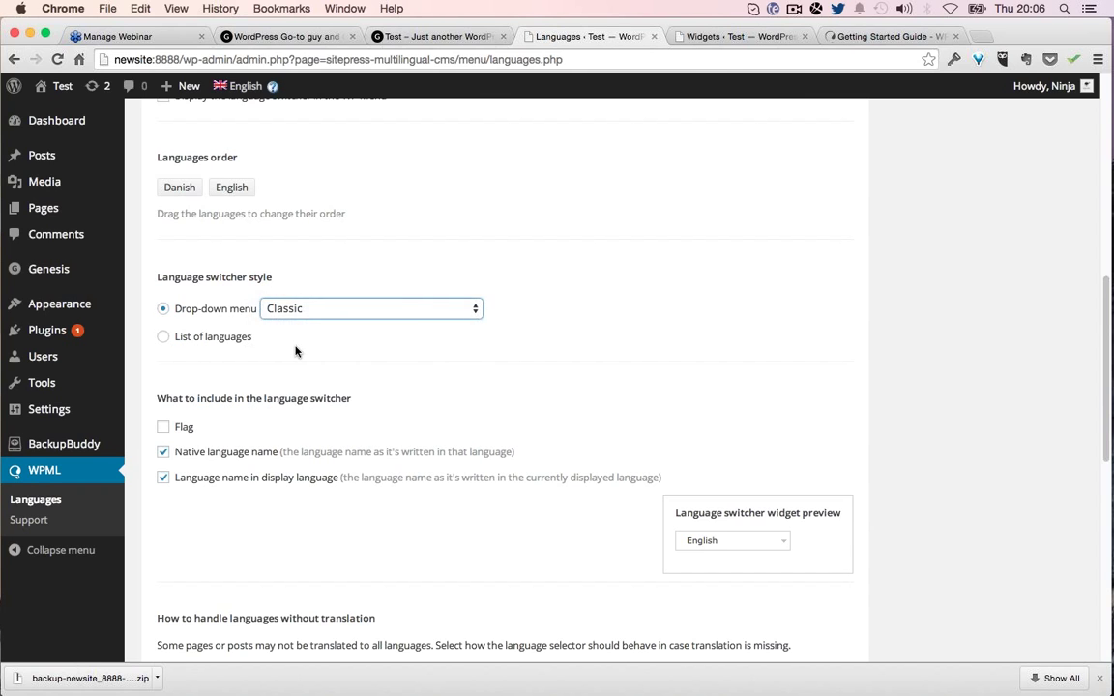
pyautogui.scroll(-3, 193, 346)
pyautogui.click(164, 335)
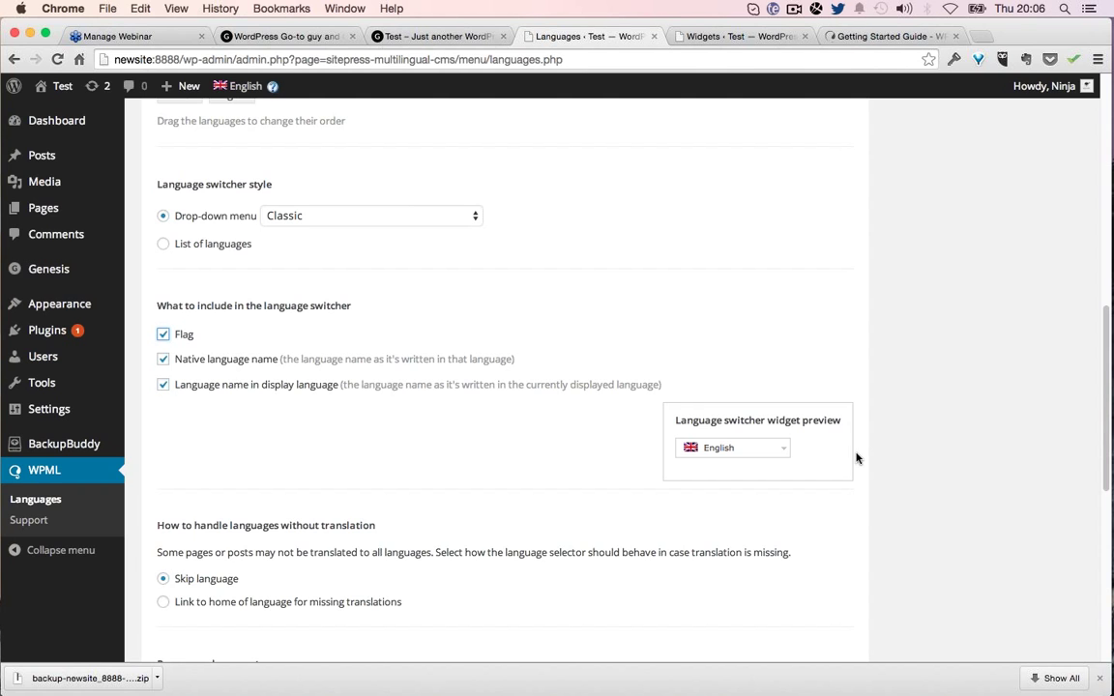
pyautogui.scroll(-3, 477, 467)
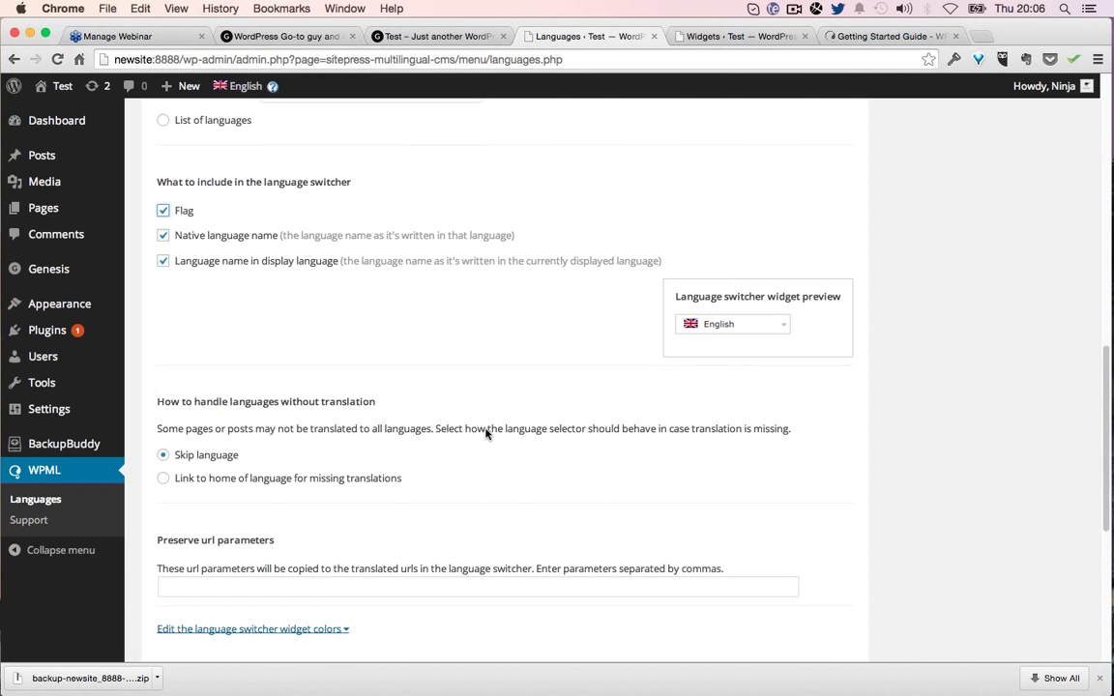
pyautogui.scroll(-2, 387, 421)
pyautogui.scroll(-4, 257, 415)
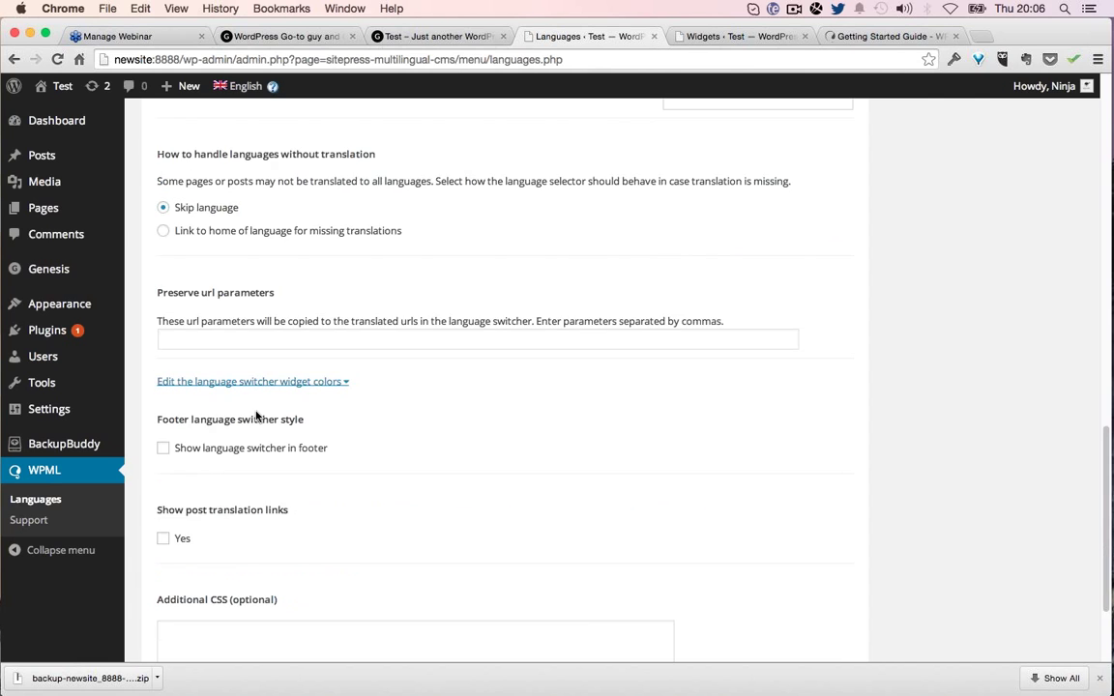
pyautogui.scroll(-4, 256, 416)
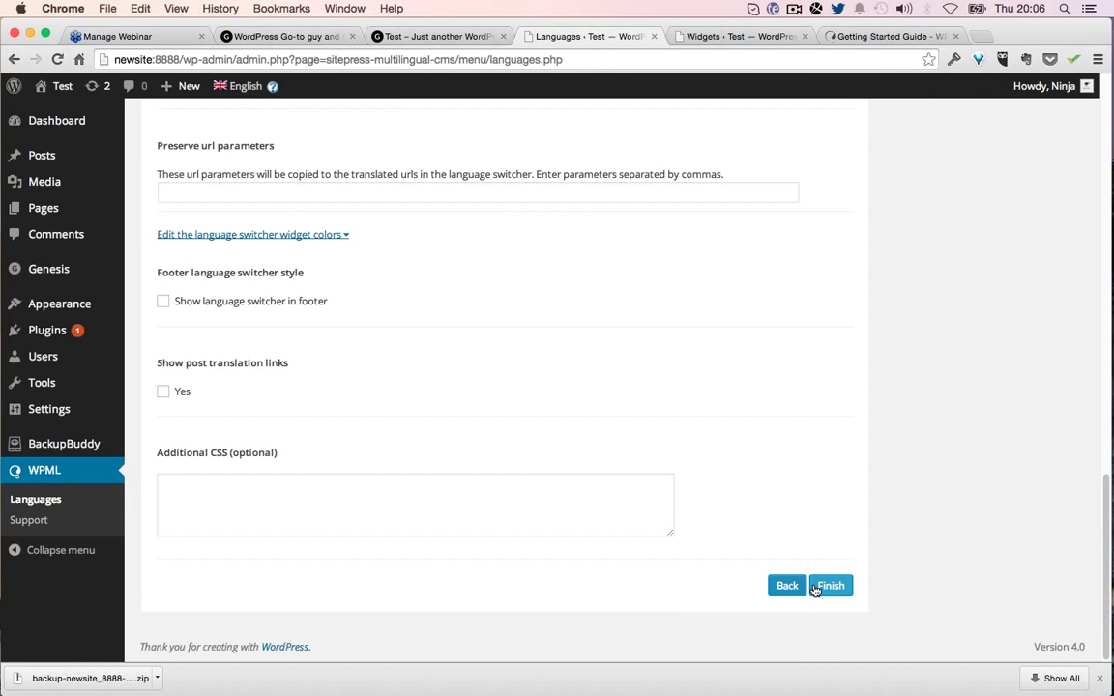
pyautogui.click(824, 587)
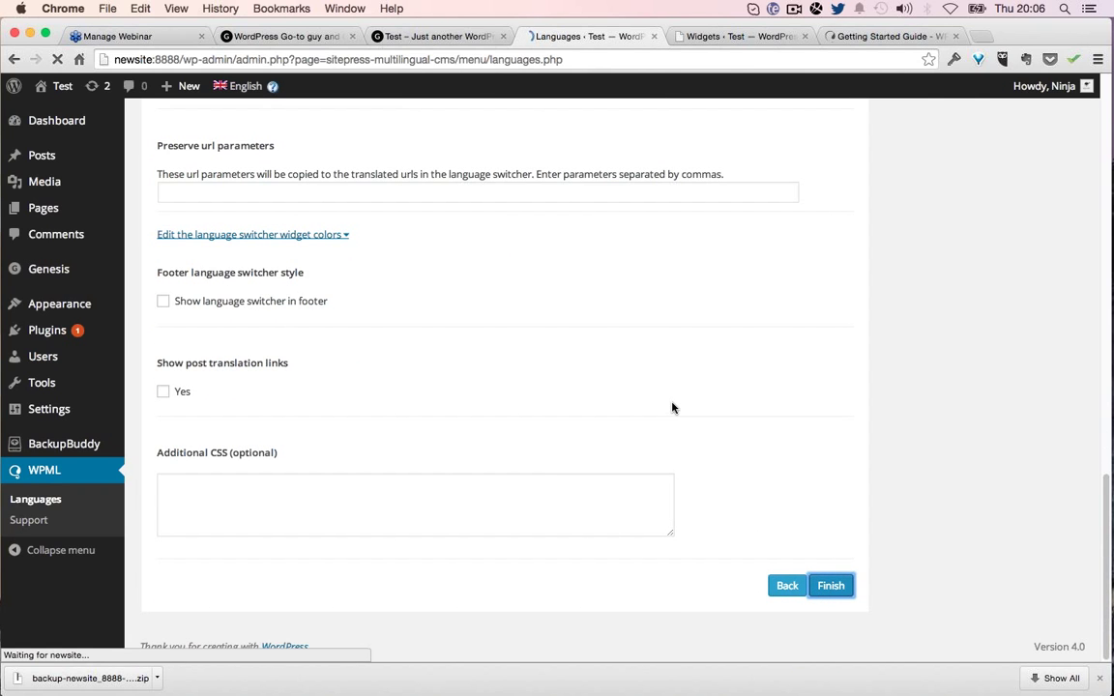
# Step: Check the language switcher on the reloaded front page and review its preview and remaining options in the WPML settings
pyautogui.press('super+alt+Left')
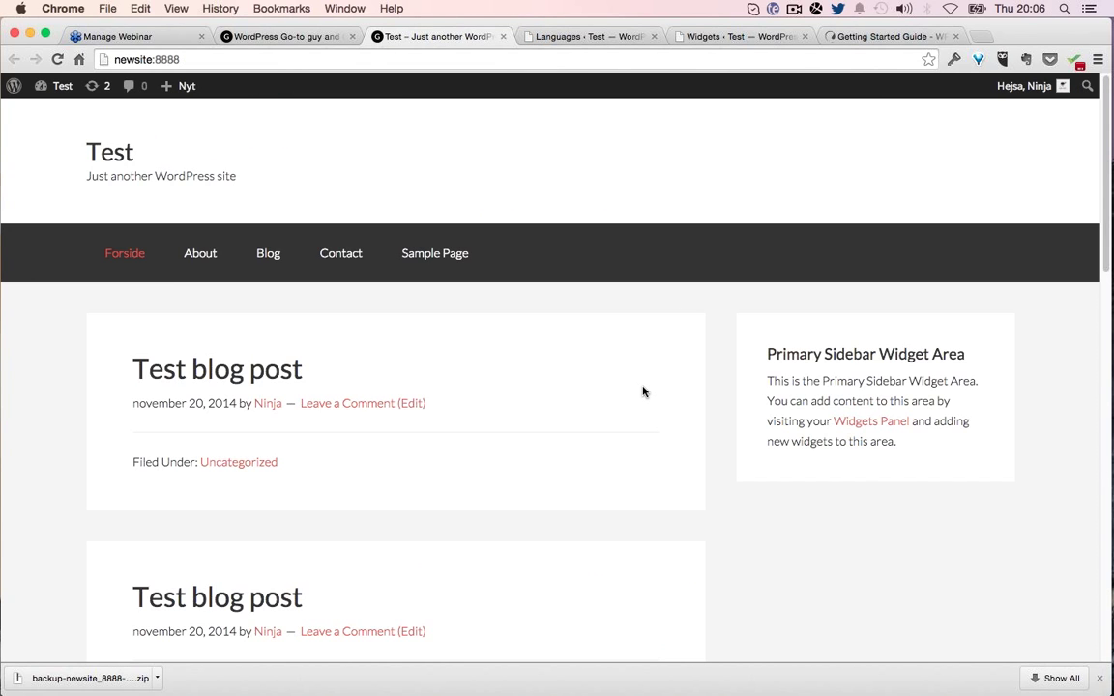
pyautogui.press('super+r')
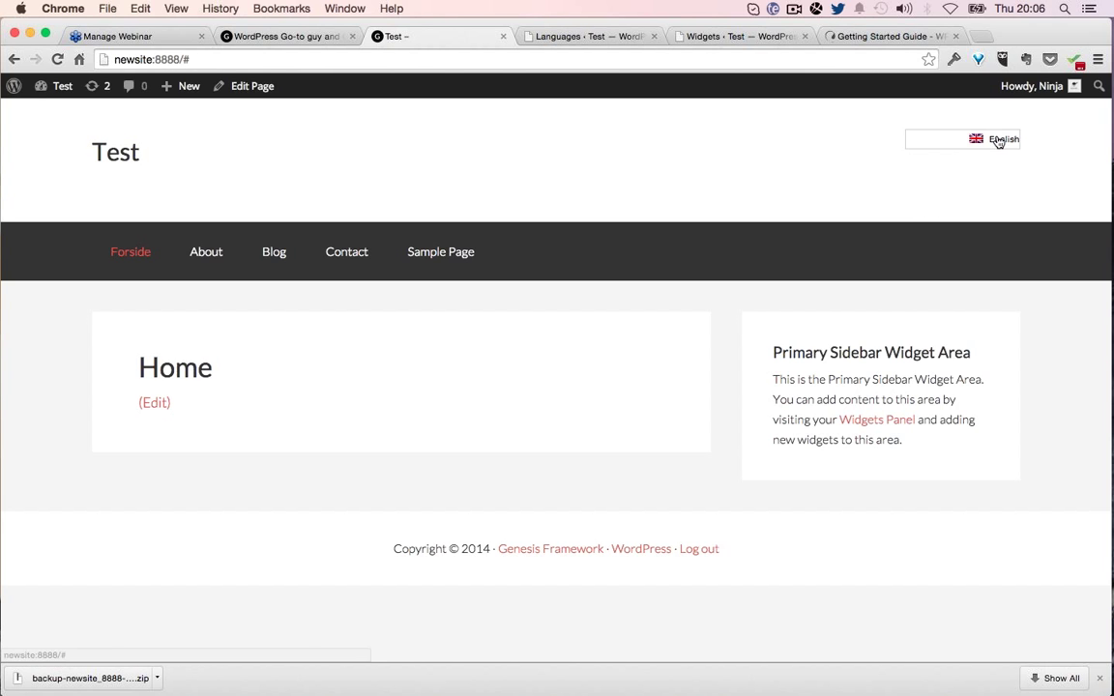
pyautogui.hotkey('ctrl', 'Tab')
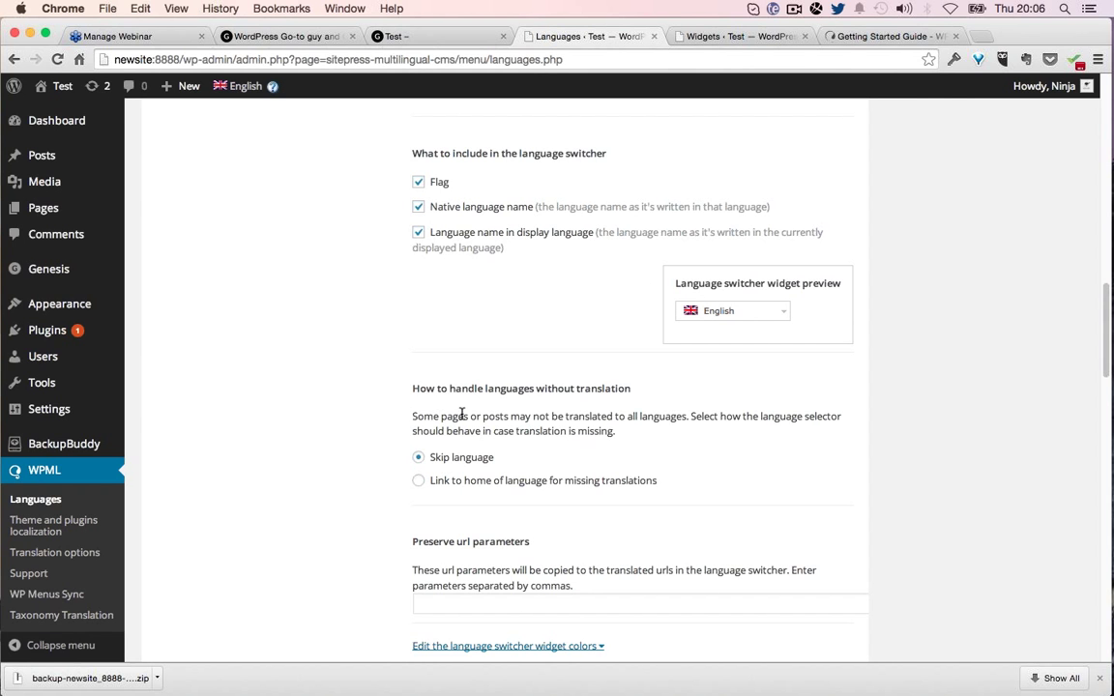
pyautogui.scroll(-2, 461, 413)
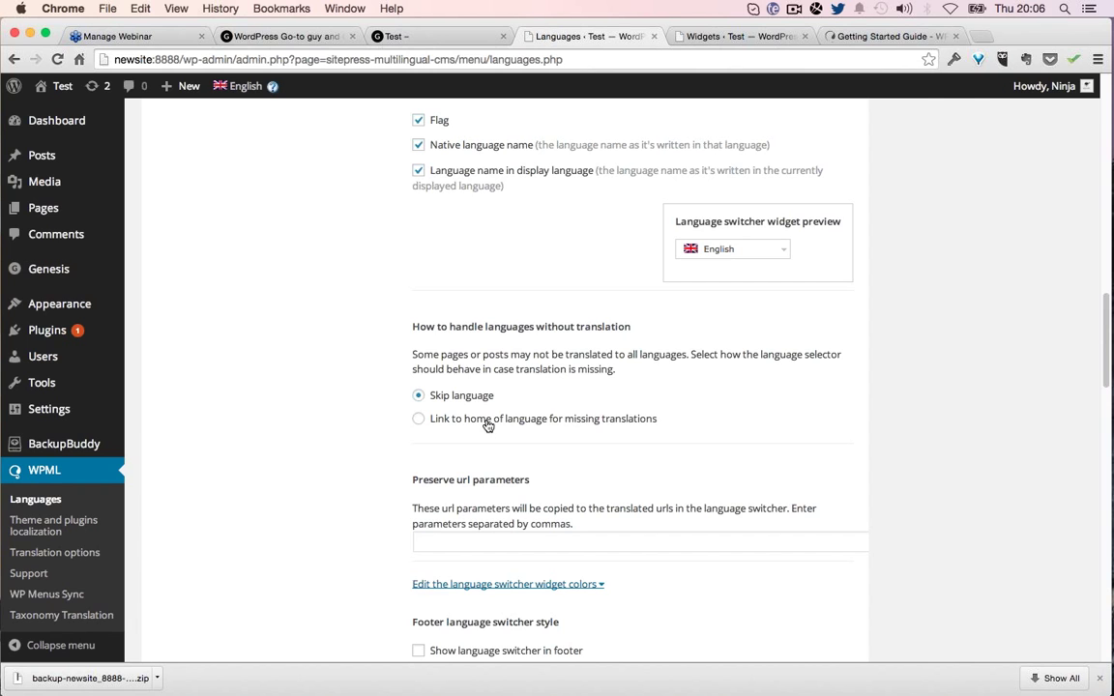
pyautogui.scroll(-5, 487, 421)
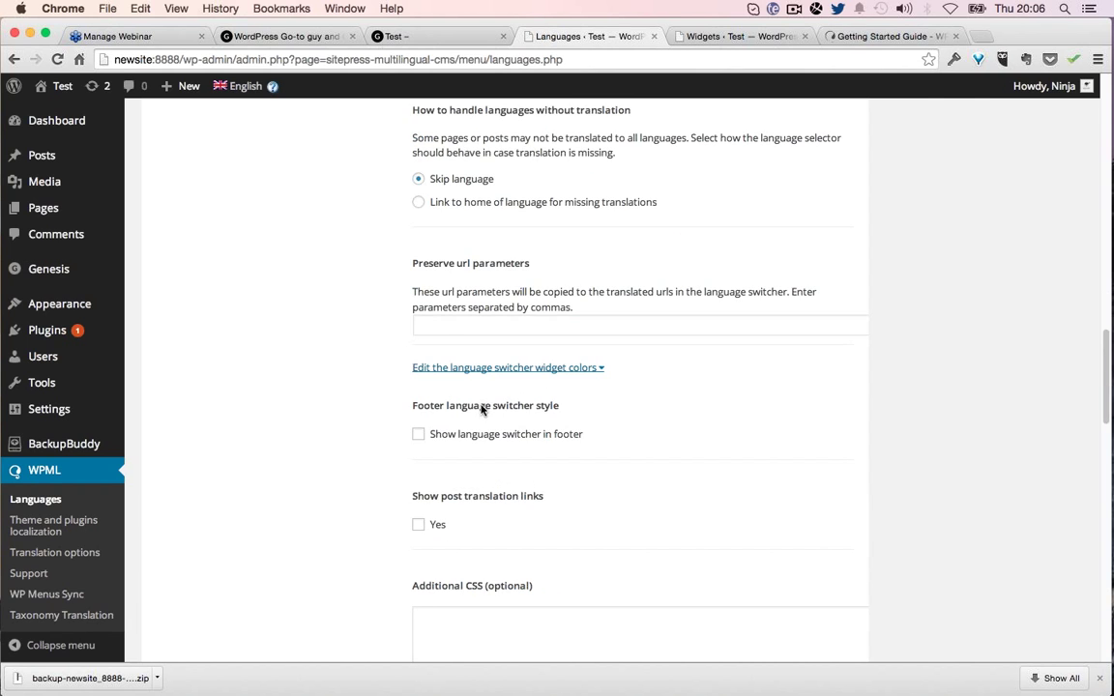
pyautogui.scroll(10, 482, 409)
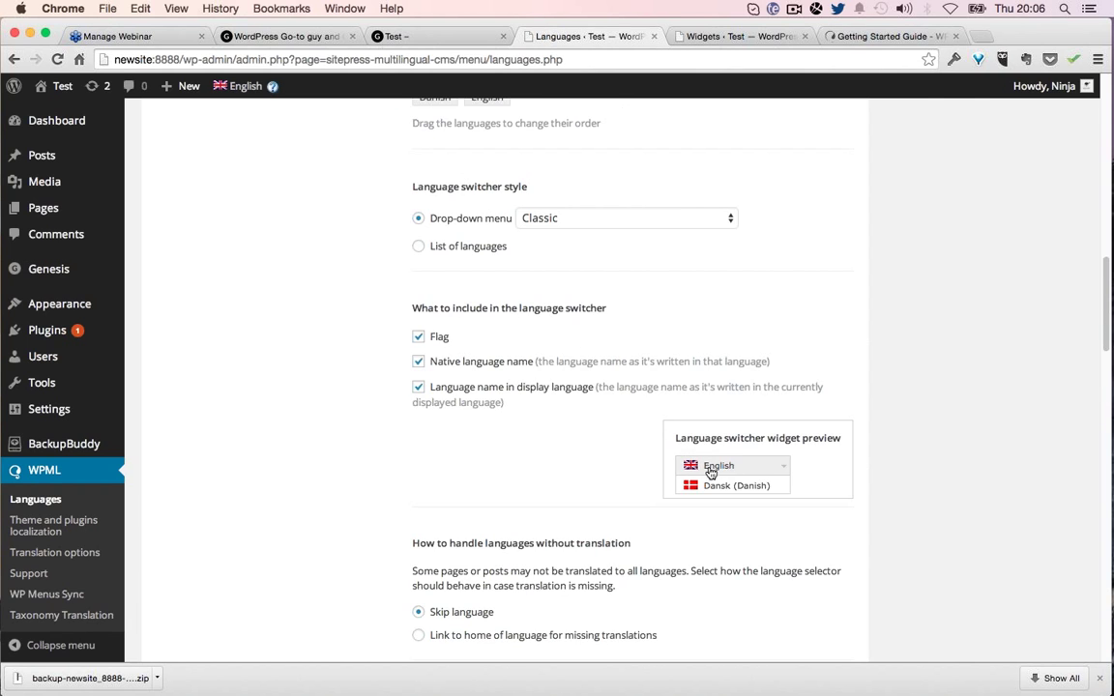
pyautogui.moveTo(708, 473)
pyautogui.scroll(-10, 707, 473)
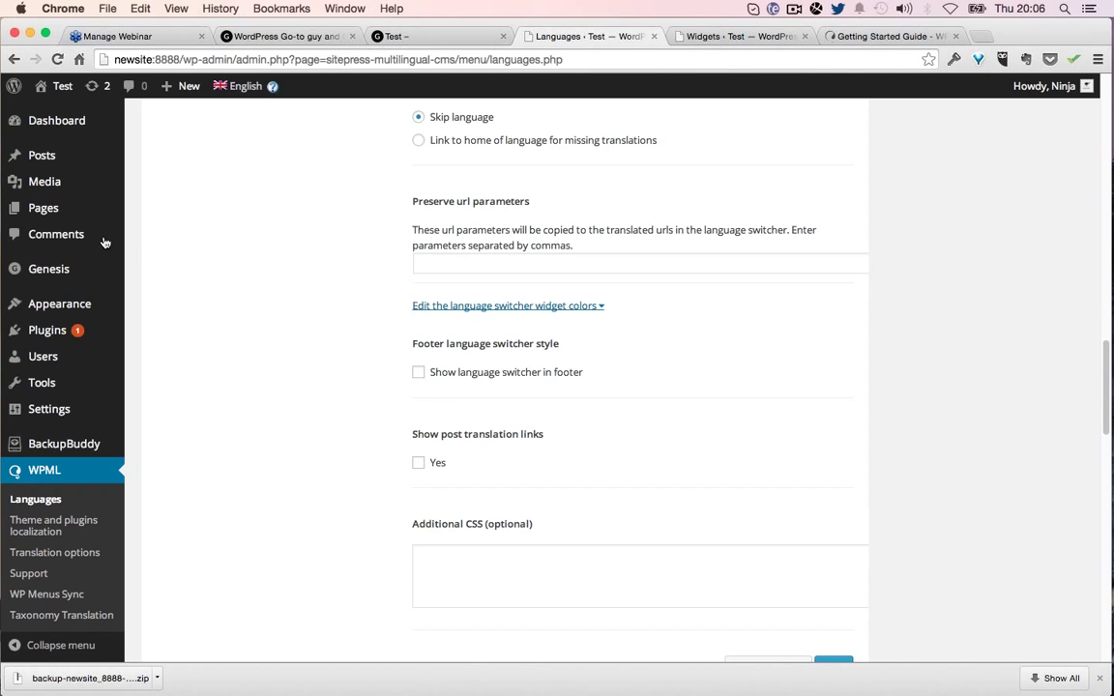
# Step: Add a Danish translation for the Home page from the page list and title it Forside
pyautogui.click(53, 211)
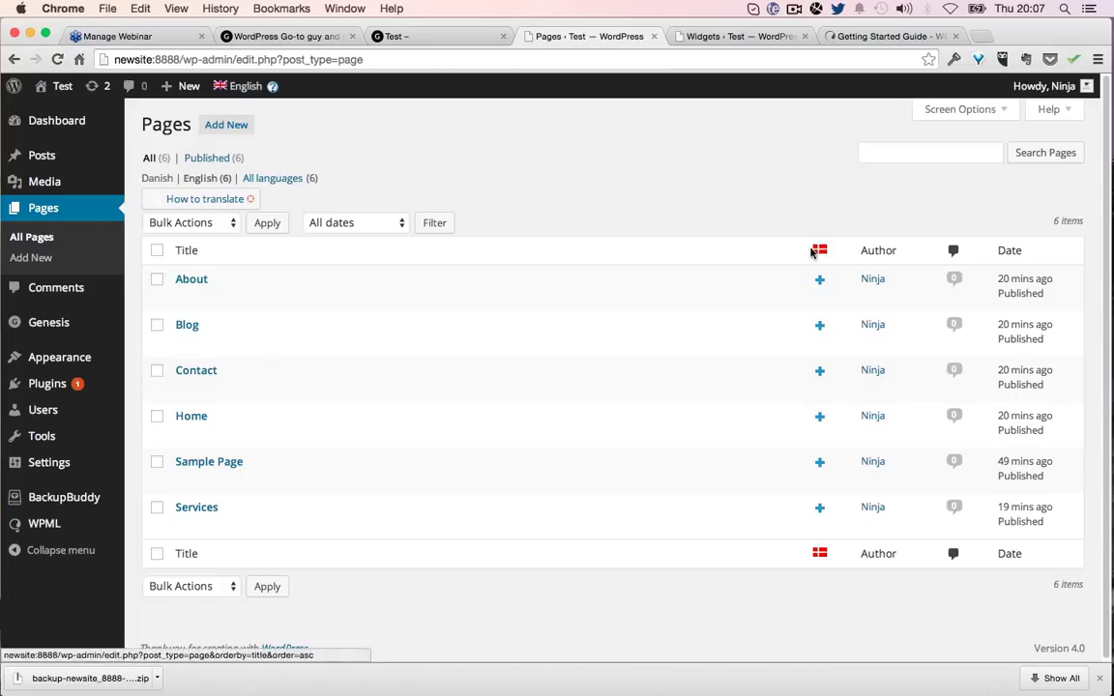
pyautogui.moveTo(993, 86)
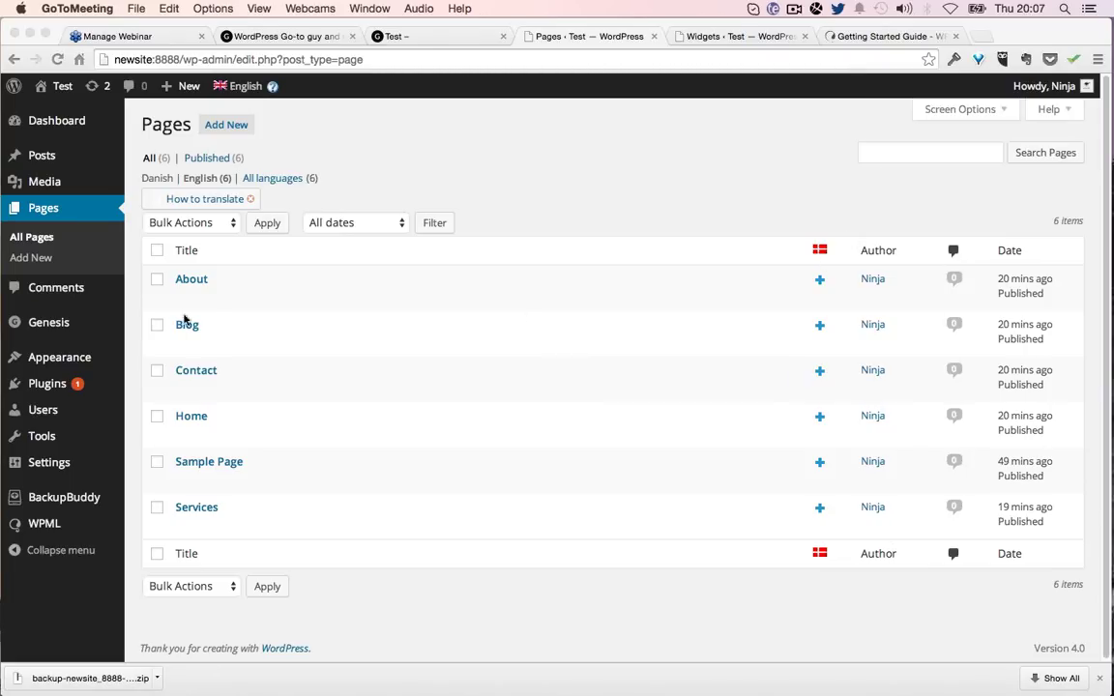
pyautogui.click(293, 296)
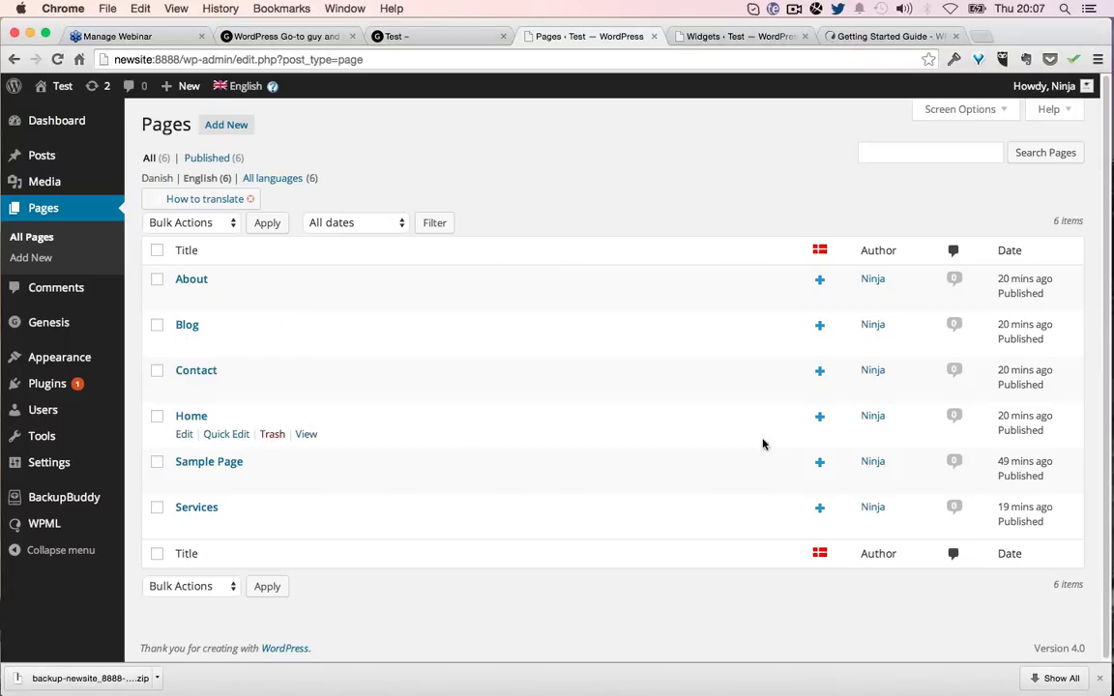
pyautogui.click(820, 419)
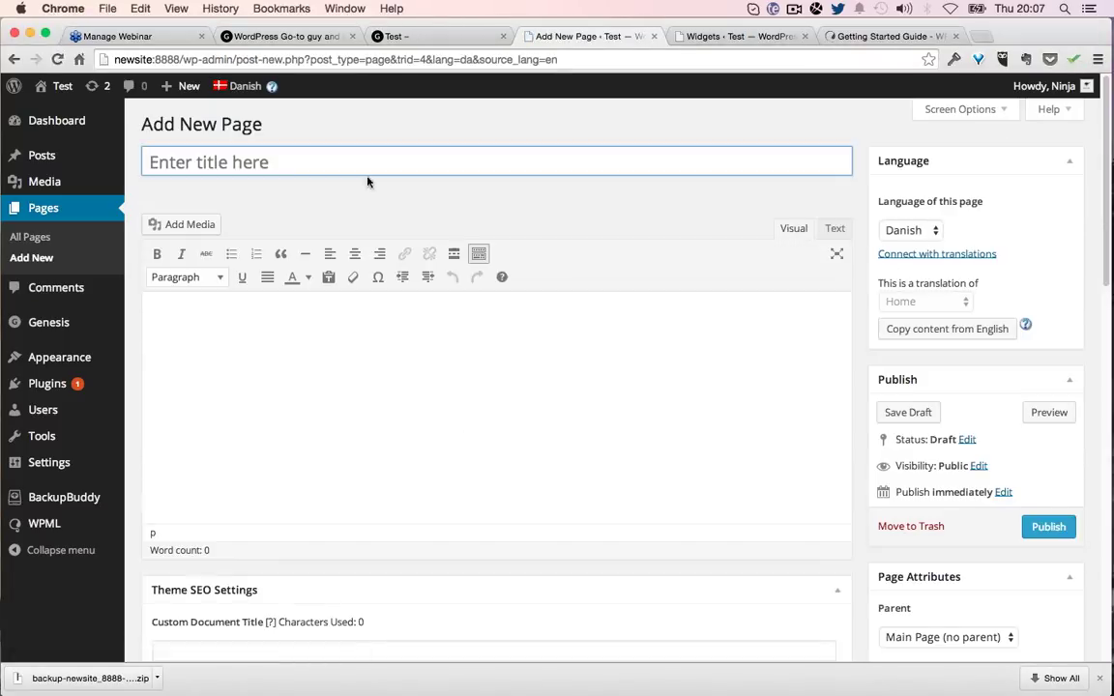
pyautogui.click(348, 162)
pyautogui.write('Fors')
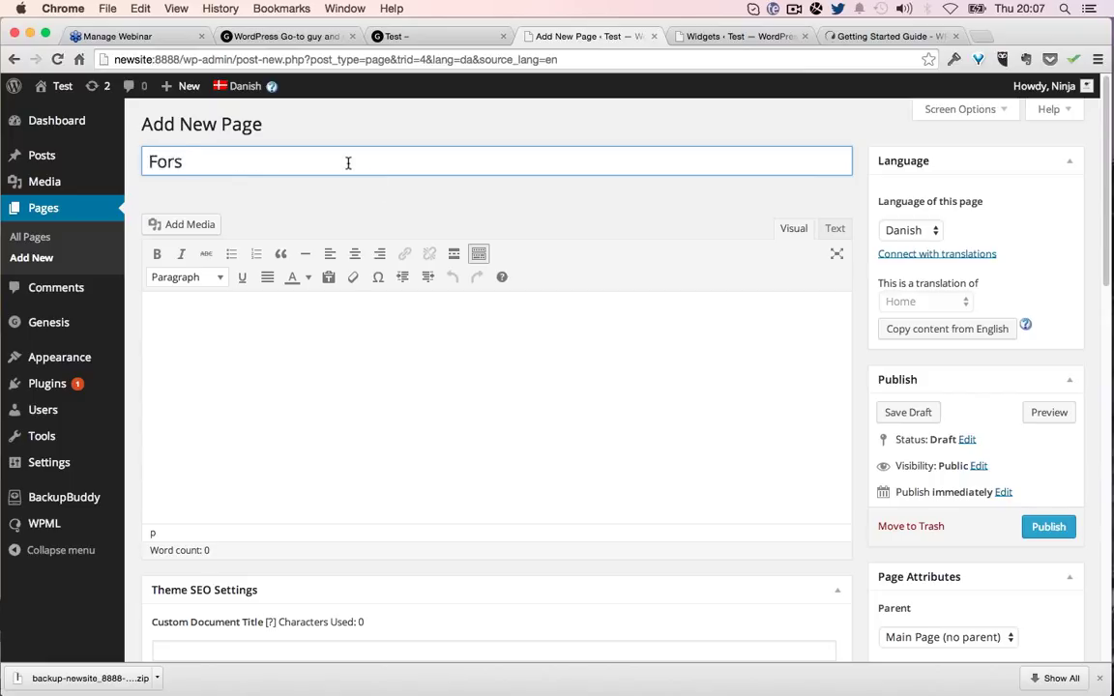
pyautogui.write('aide')
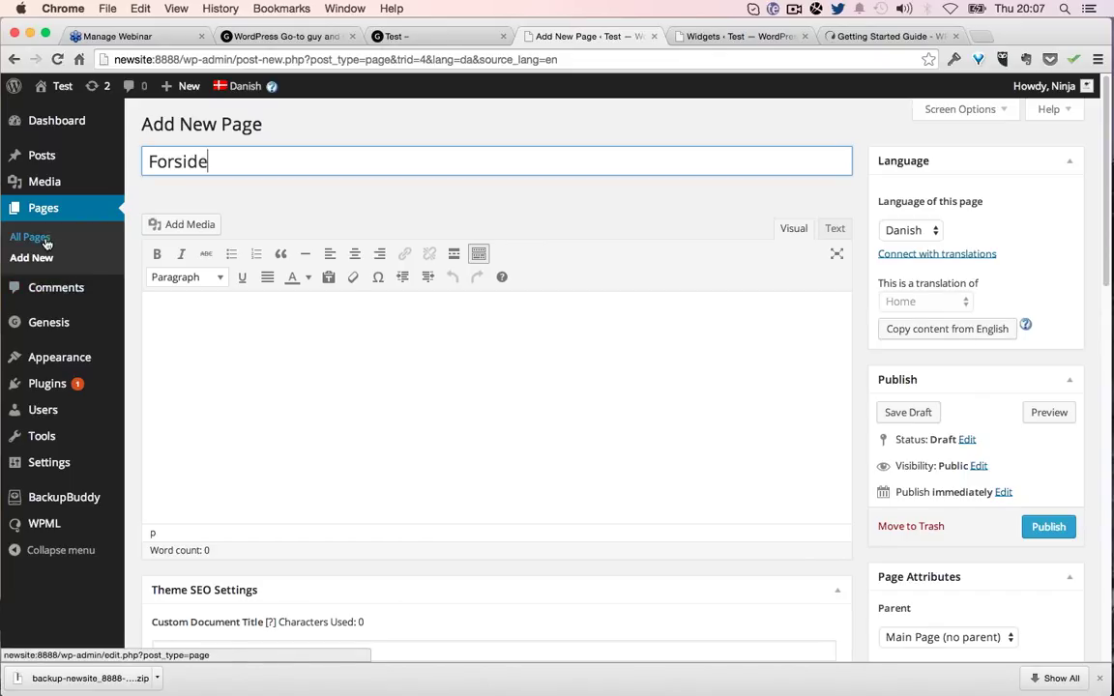
# Step: Launch LittleIpsum, fill the Danish page's body with one paragraph of placeholder text and publish the page
pyautogui.click(266, 329)
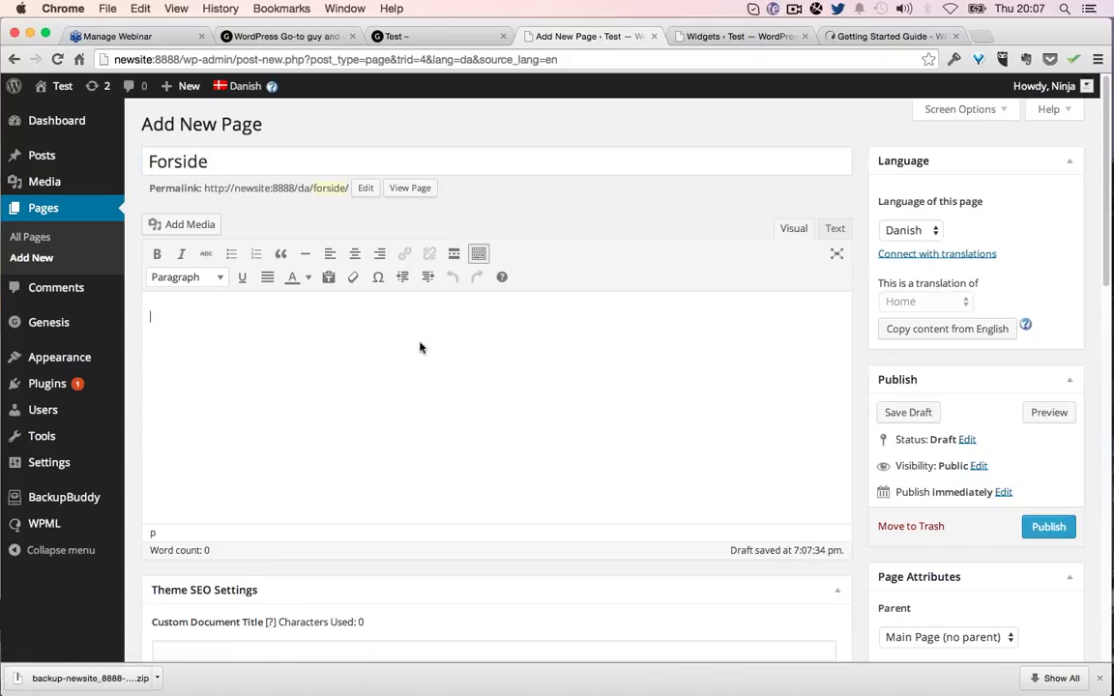
pyautogui.press('super+space')
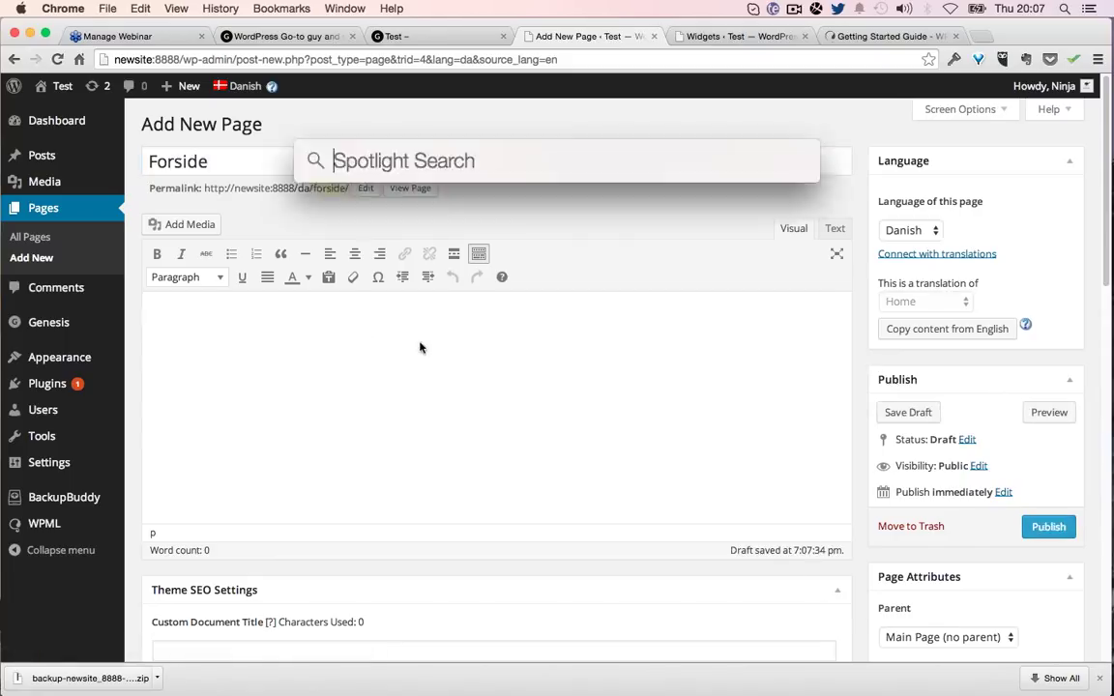
pyautogui.write('ip')
pyautogui.press('Escape')
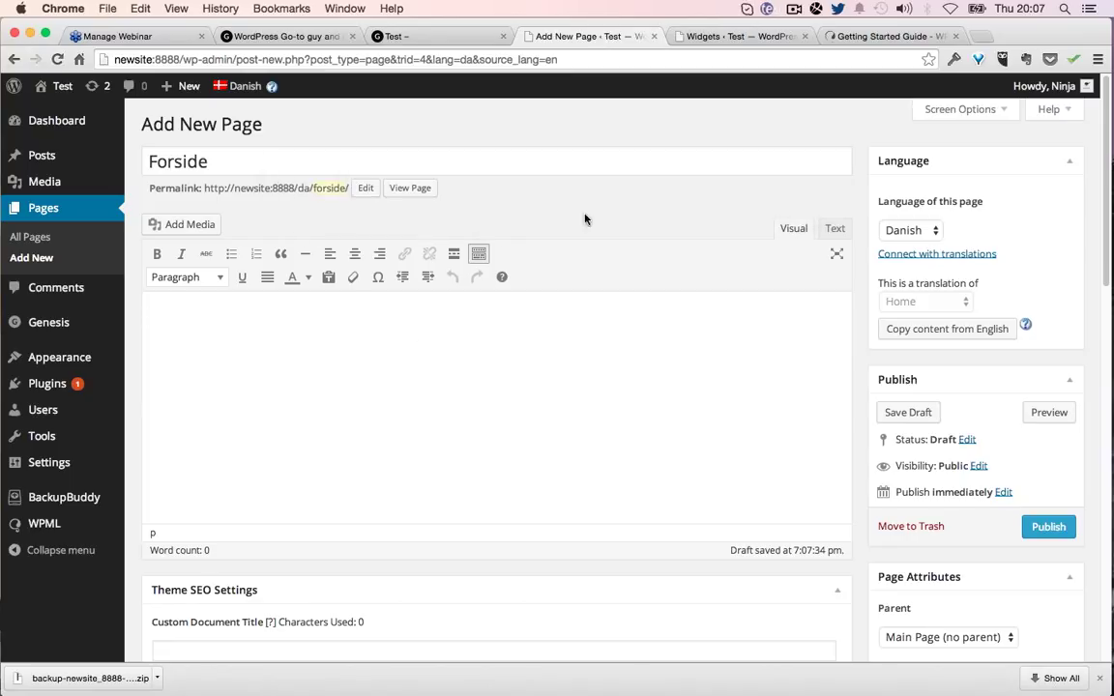
pyautogui.click(772, 12)
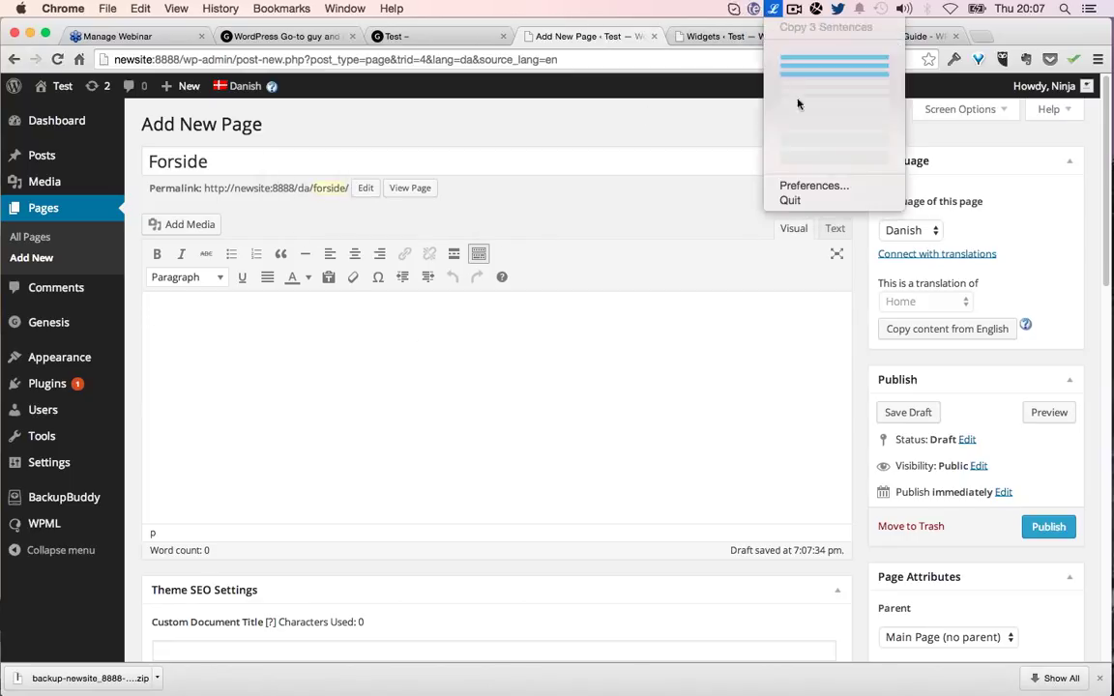
pyautogui.click(796, 106)
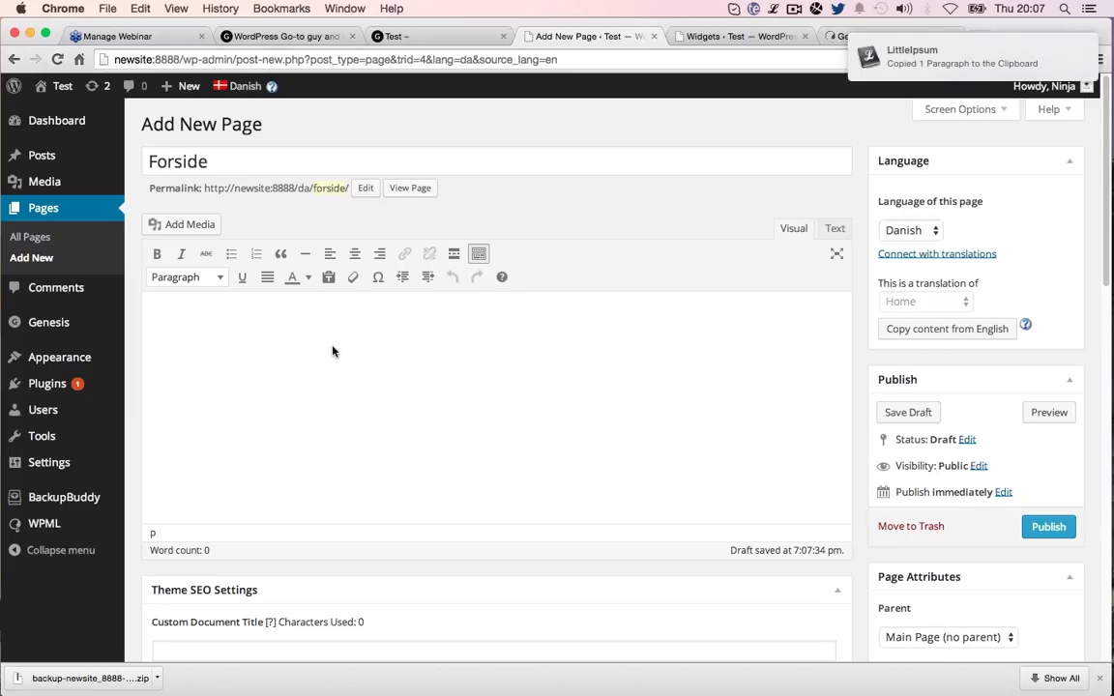
pyautogui.press('super+v')
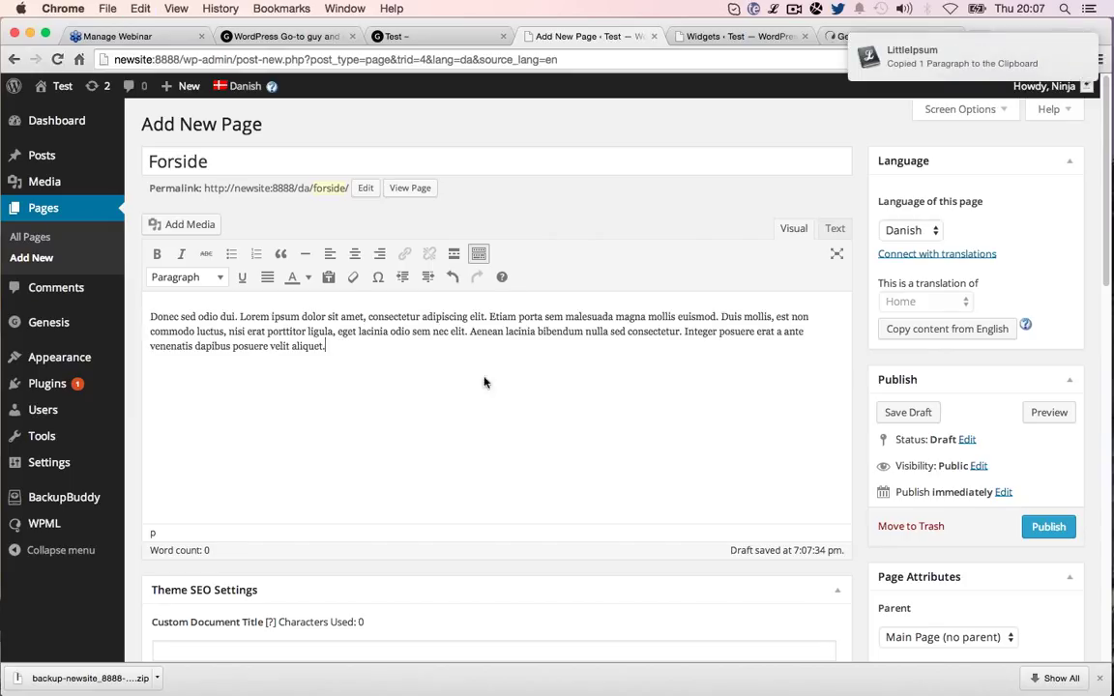
pyautogui.click(1047, 526)
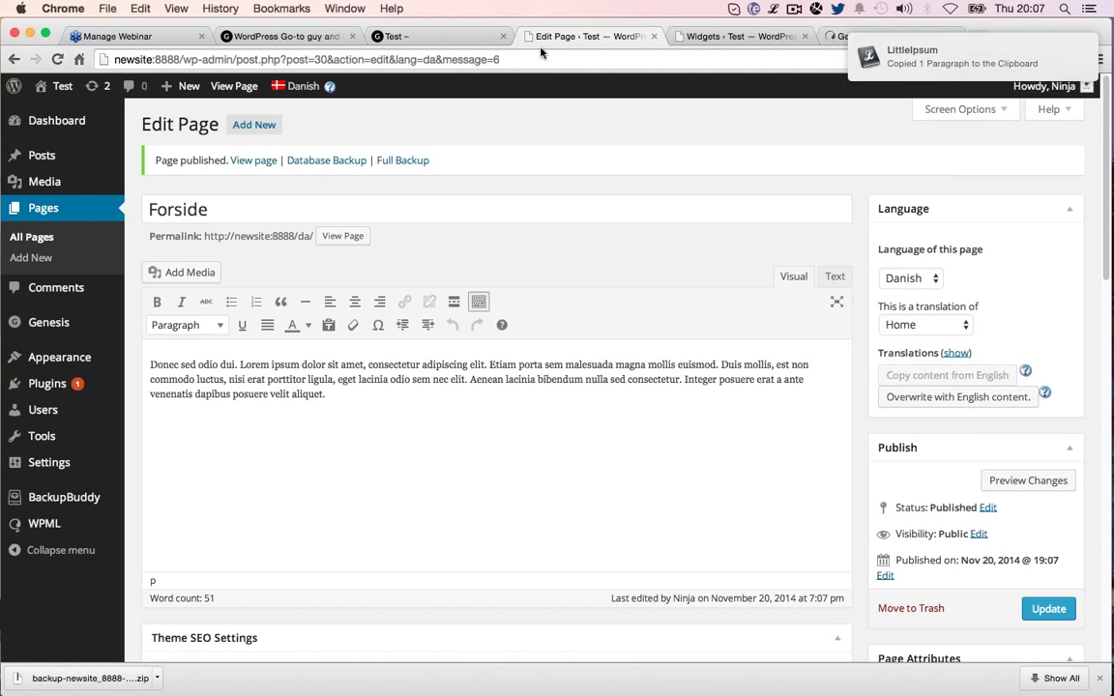
# Step: Reload the front page, view its Danish version with the header language switcher and switch back to English
pyautogui.click(478, 38)
pyautogui.press('super+r')
pyautogui.moveTo(997, 142)
pyautogui.click(969, 160)
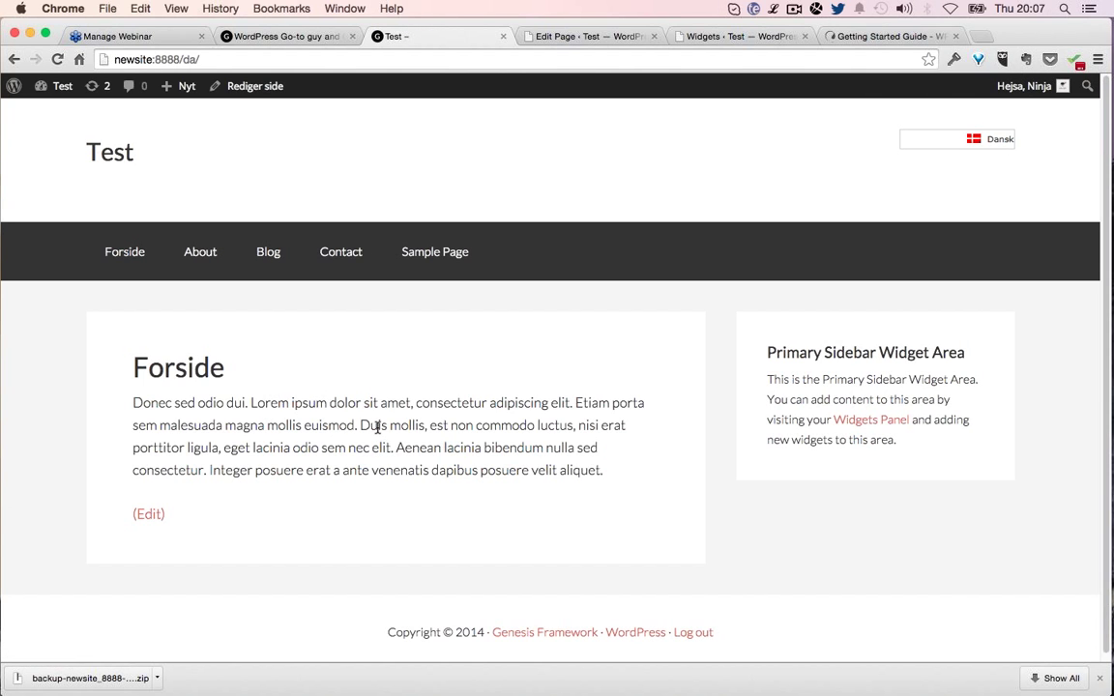
pyautogui.click(1005, 139)
pyautogui.click(967, 170)
# Step: Open the English Home page for editing, set its body to "This text is in English" and update the page
pyautogui.click(250, 86)
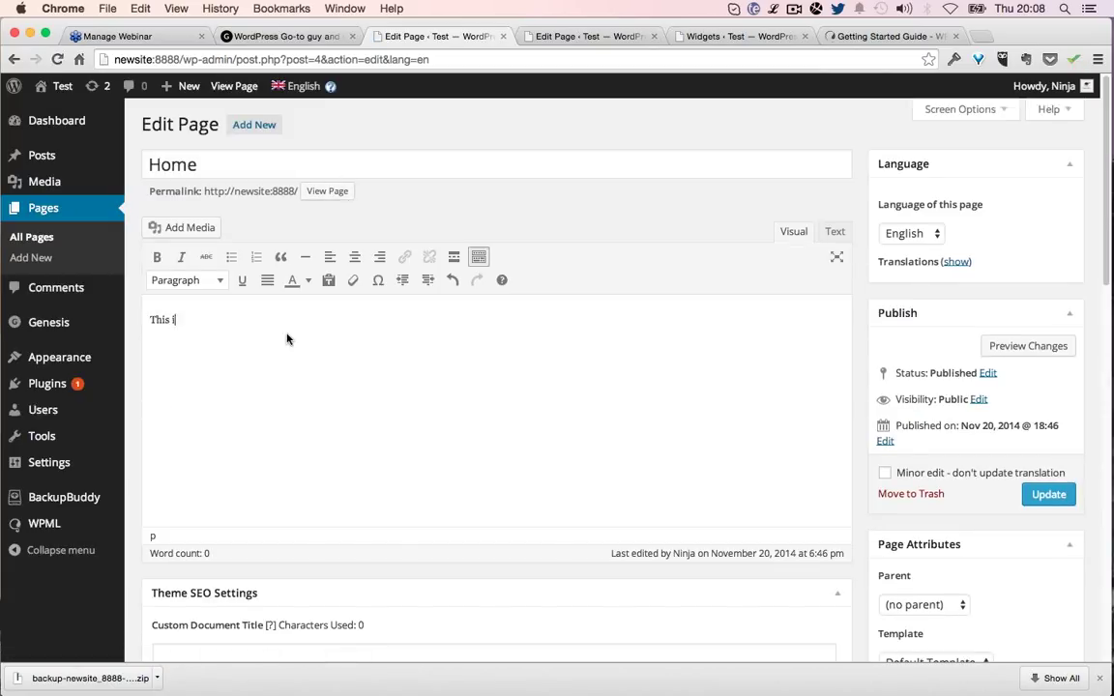
pyautogui.hotkey('ctrl', 'a')
pyautogui.press('BackSpace')
pyautogui.press('fn')
pyautogui.press('fn')
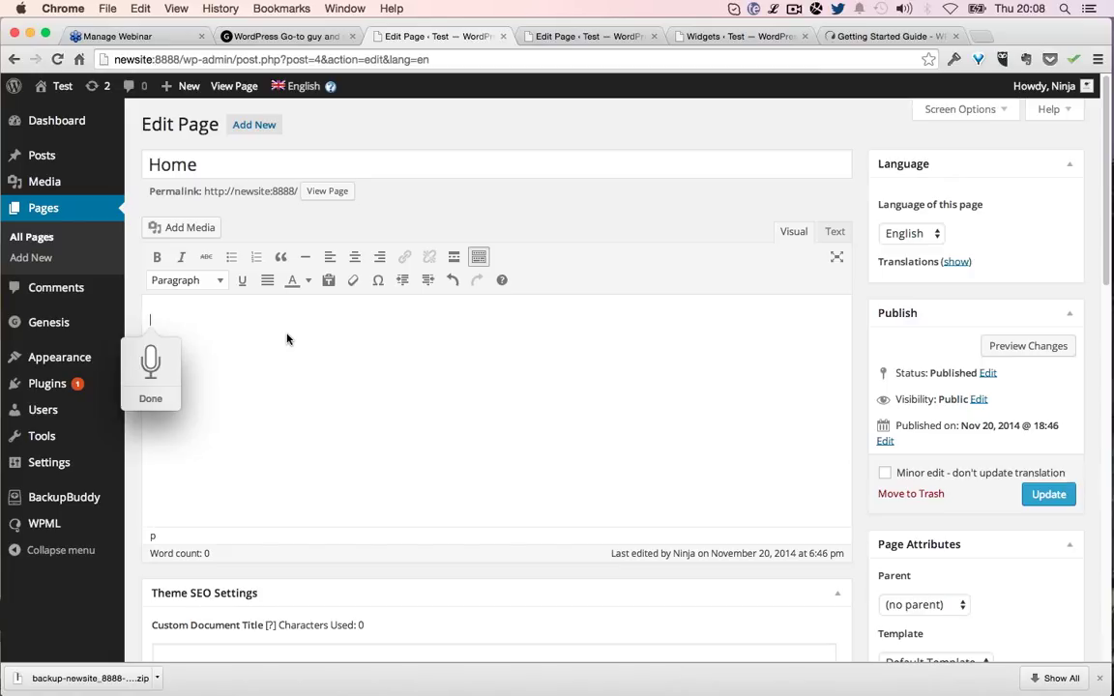
pyautogui.press('fn')
pyautogui.press('fn')
pyautogui.press('fn')
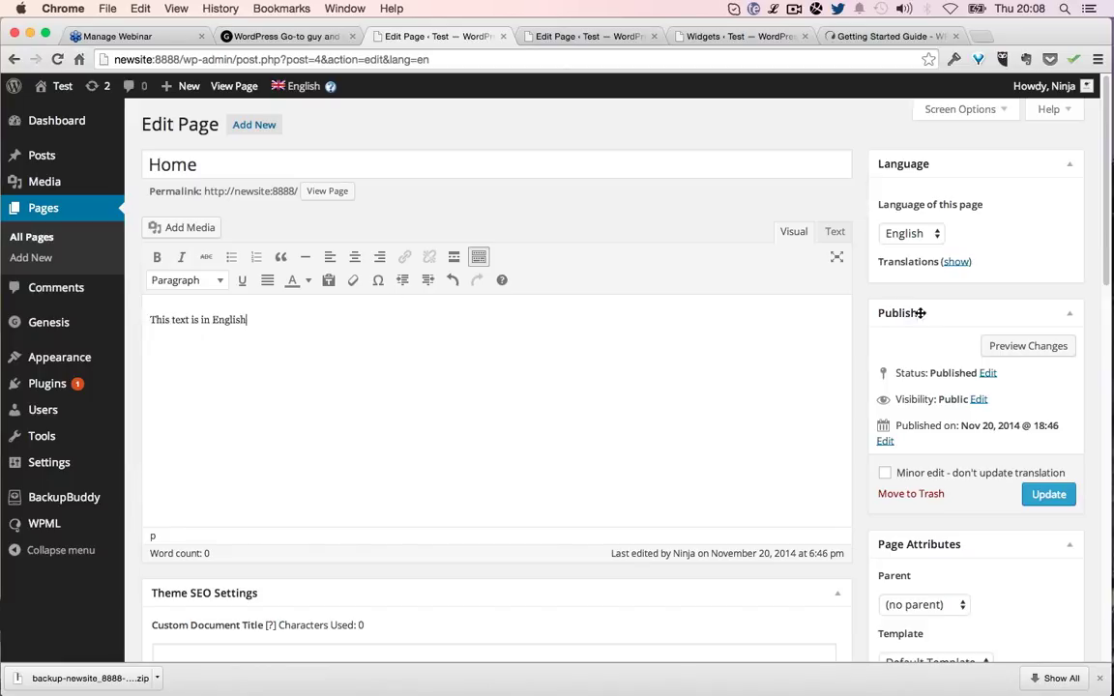
pyautogui.click(1046, 494)
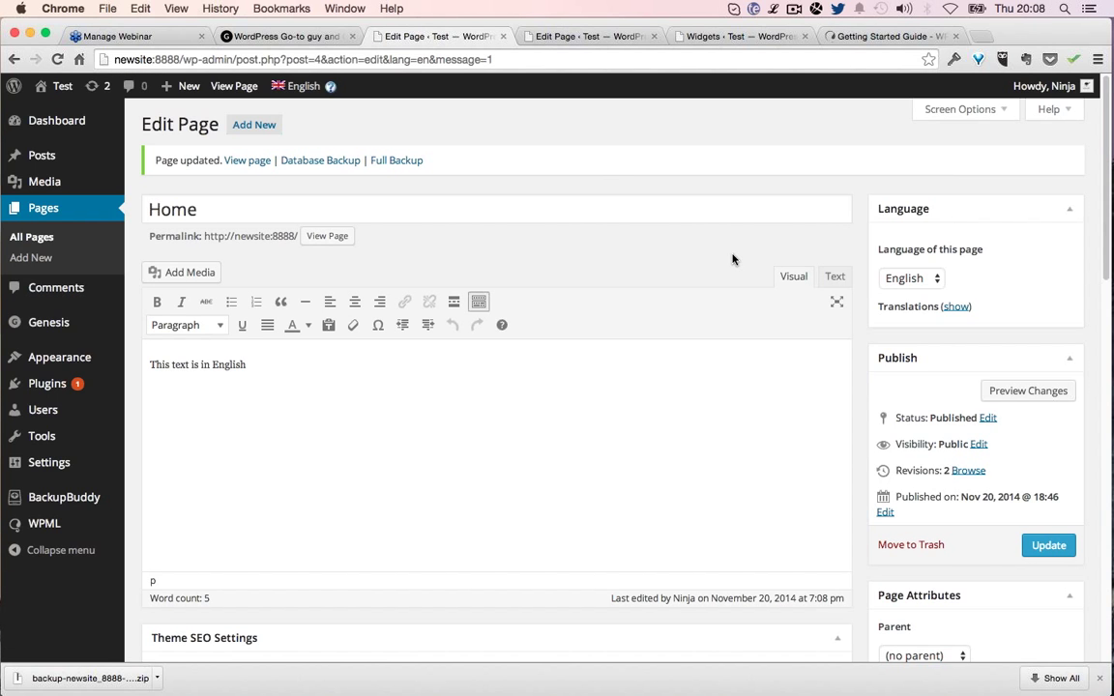
# Step: View the updated English front page, switch it to Danish and open the Blog page from the site navigation
pyautogui.press('super+2')
pyautogui.press('super+3')
pyautogui.click(242, 161)
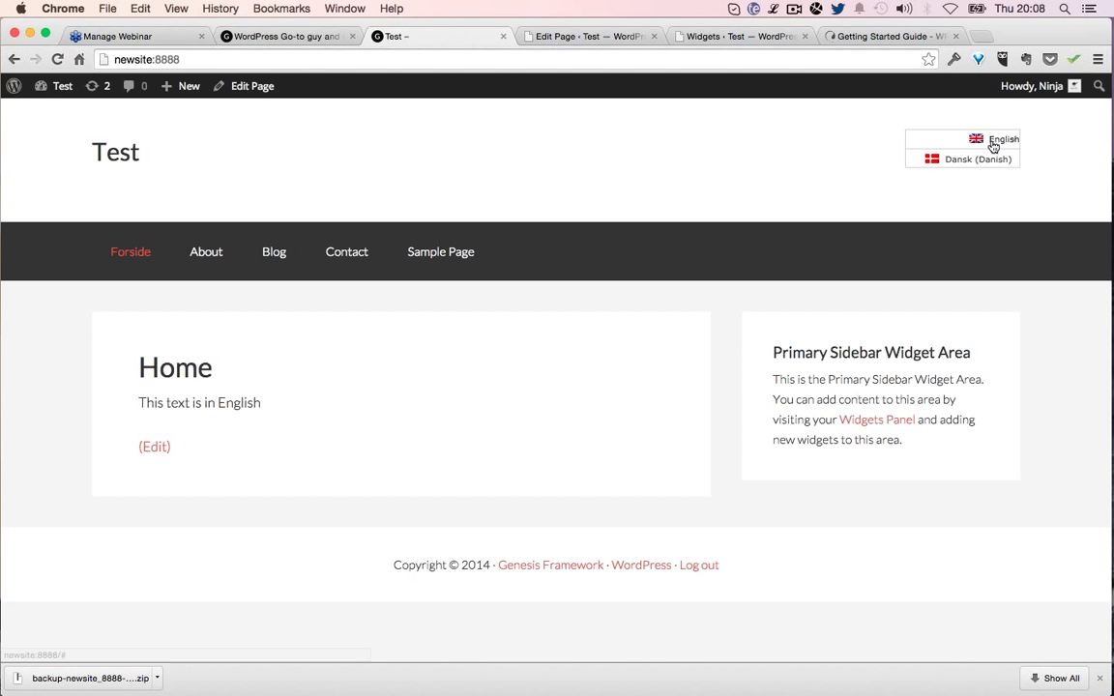
pyautogui.click(987, 157)
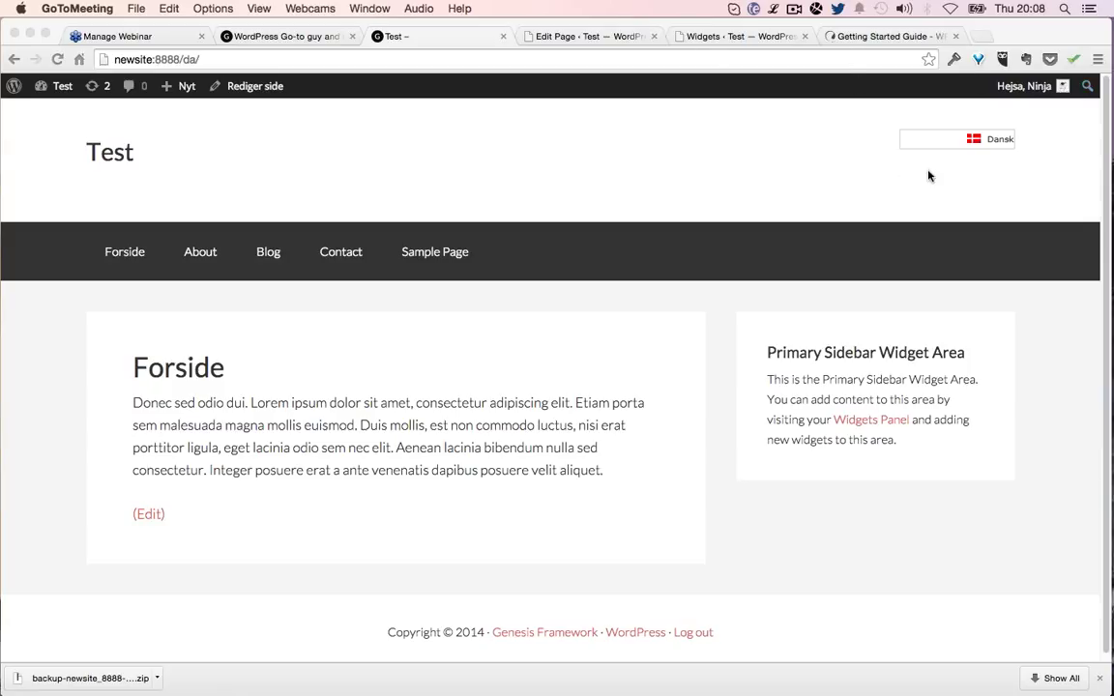
pyautogui.click(476, 368)
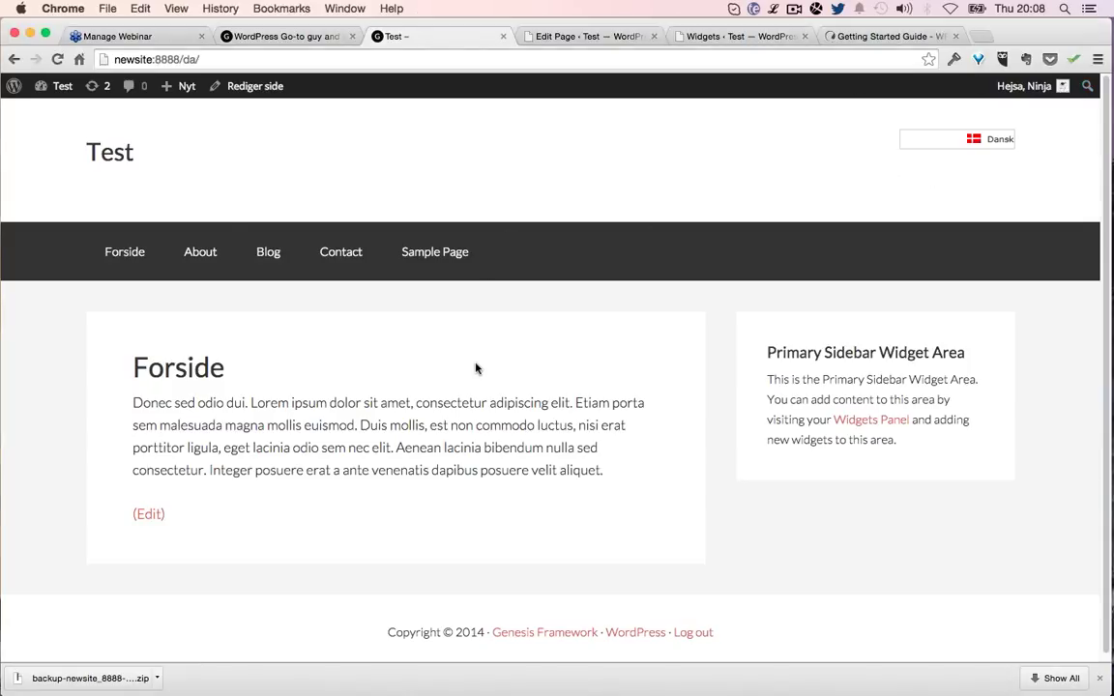
pyautogui.click(268, 251)
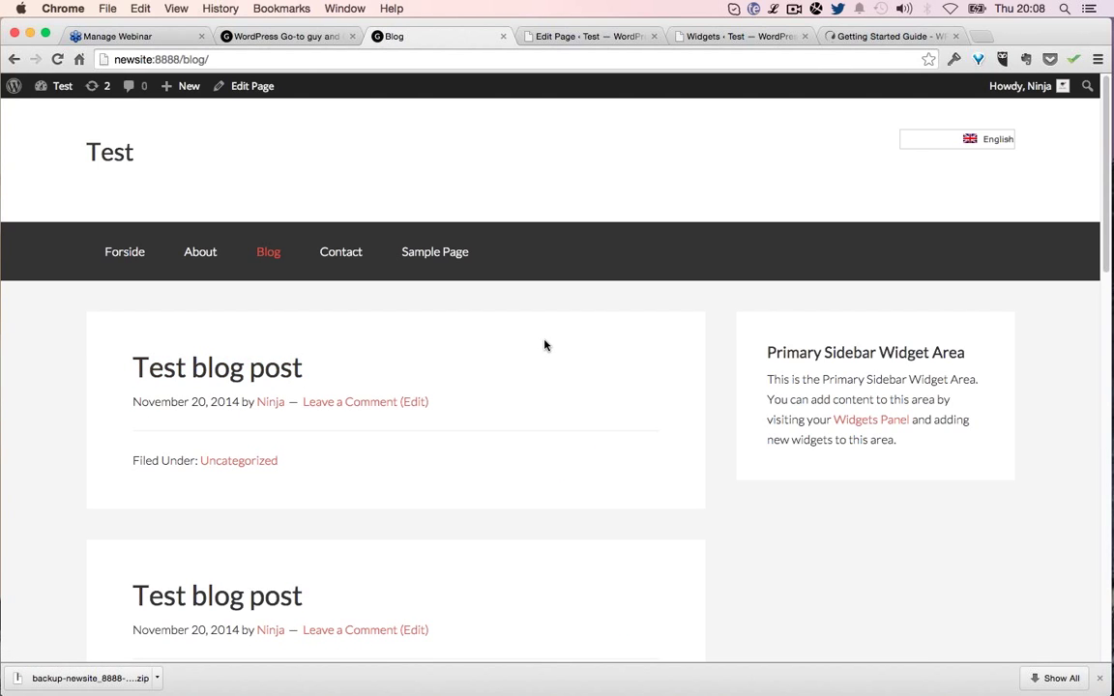
# Step: Open the first test blog post in a new tab, edit it and set its body to "This is a blog post in English"
pyautogui.keyDown('super'); pyautogui.click(222, 373); pyautogui.keyUp('super')
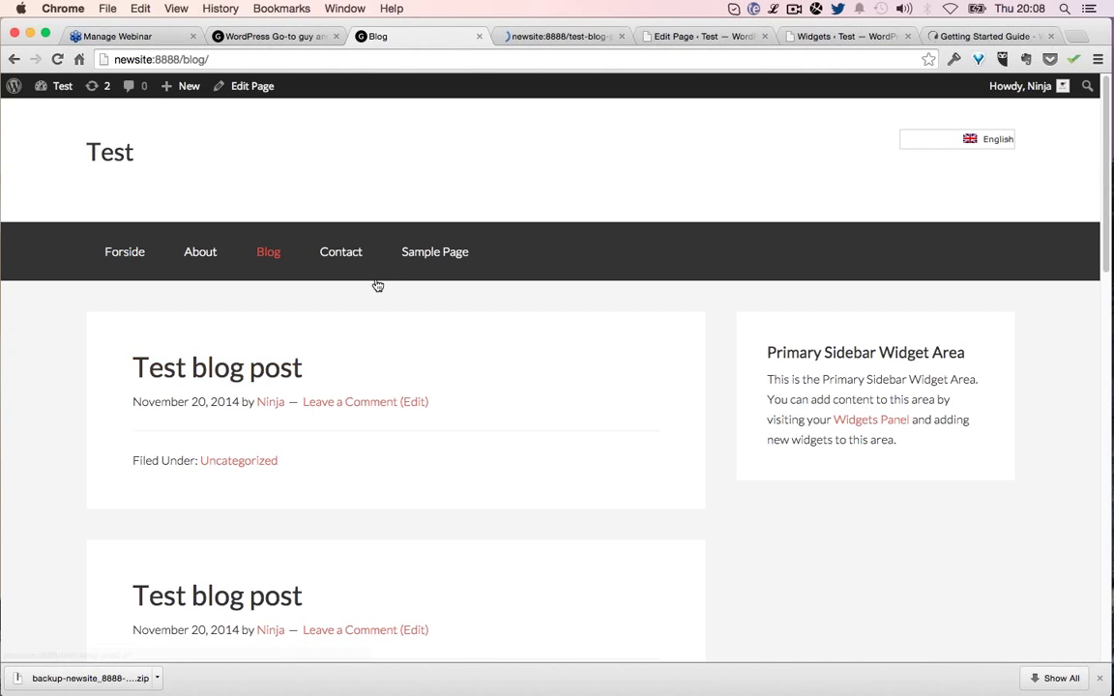
pyautogui.hotkey('ctrl', 'Tab')
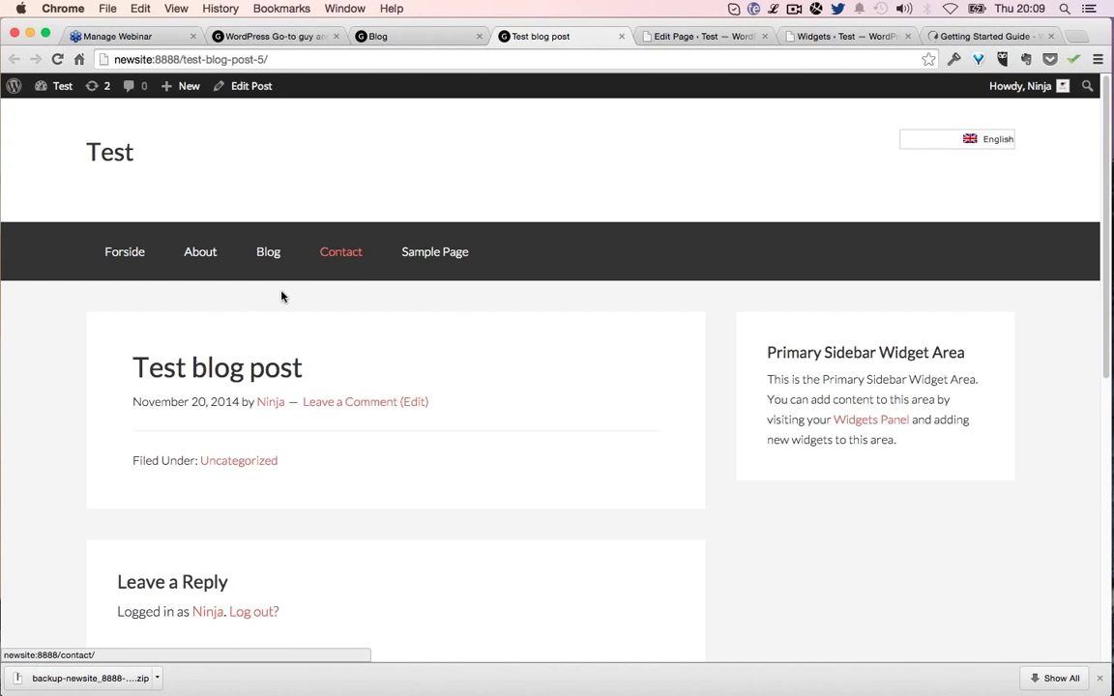
pyautogui.click(249, 86)
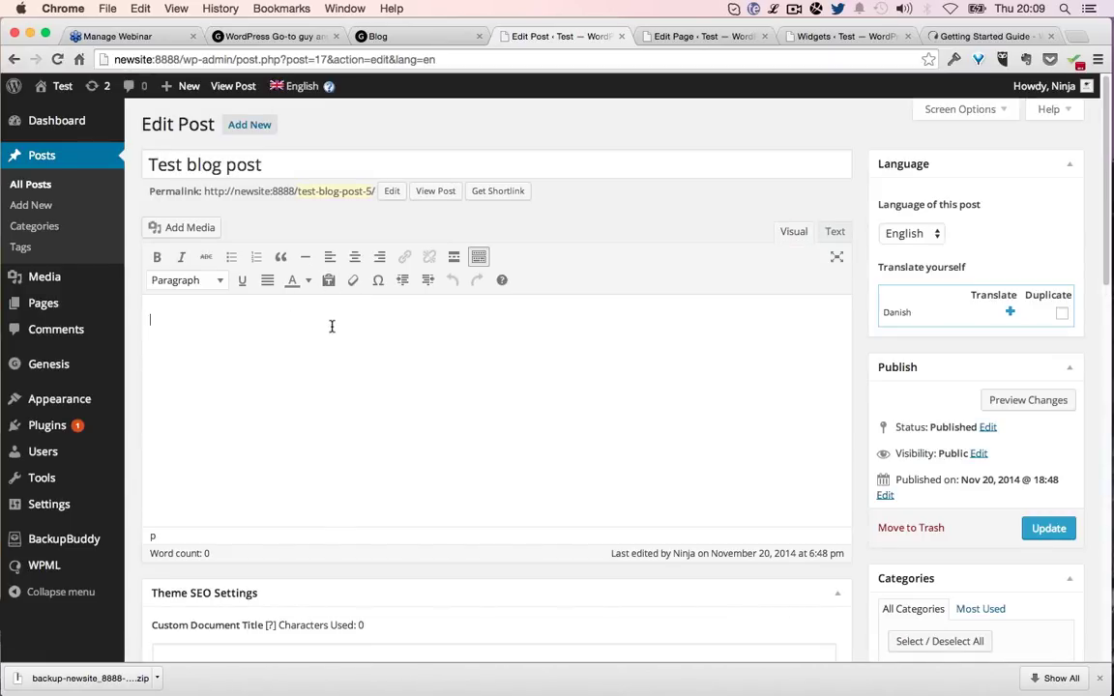
pyautogui.press('fn')
pyautogui.press('fn')
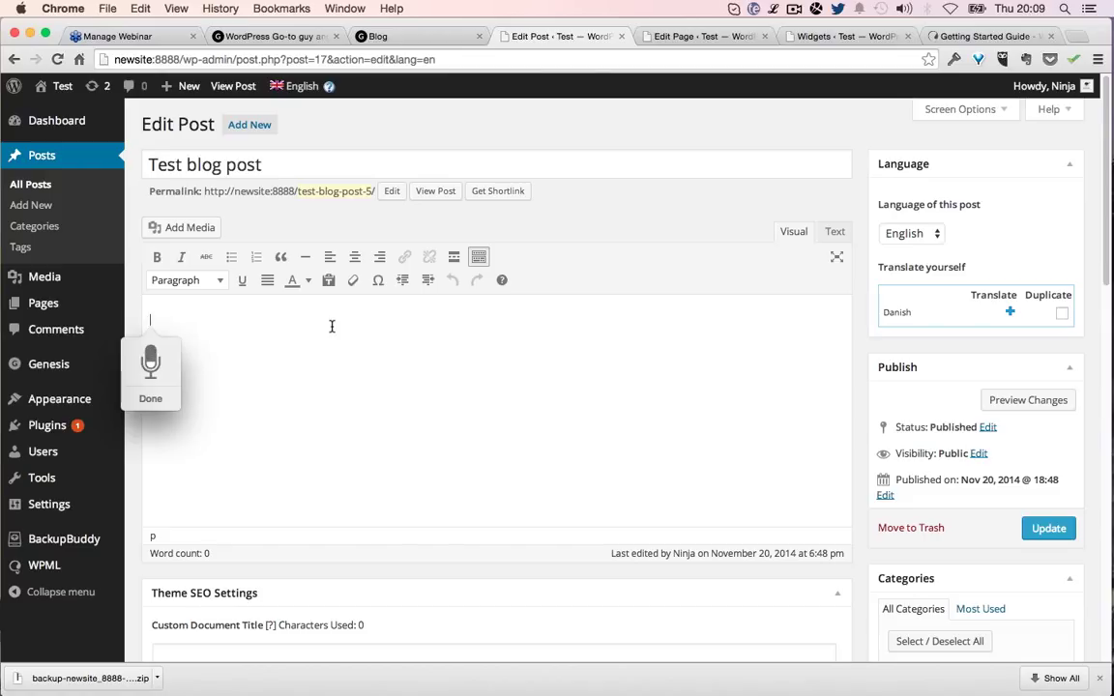
pyautogui.press('fn')
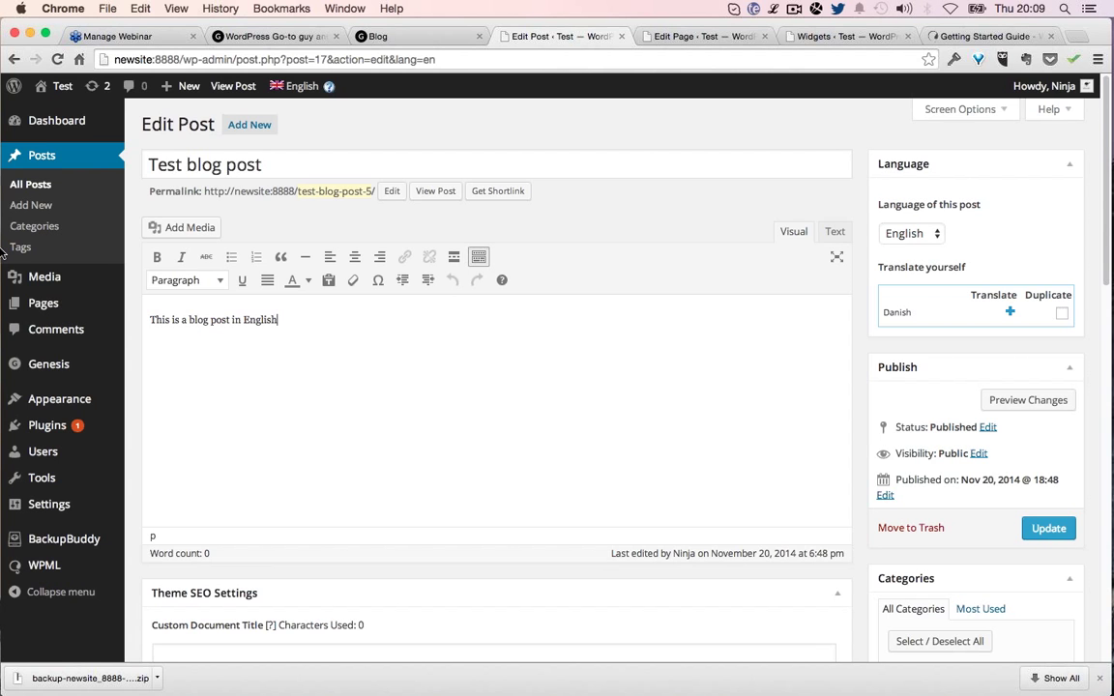
# Step: Switch to Mail and copy the webinar attendee link from the latest sent message
pyautogui.moveTo(7, 253)
pyautogui.click(30, 120)
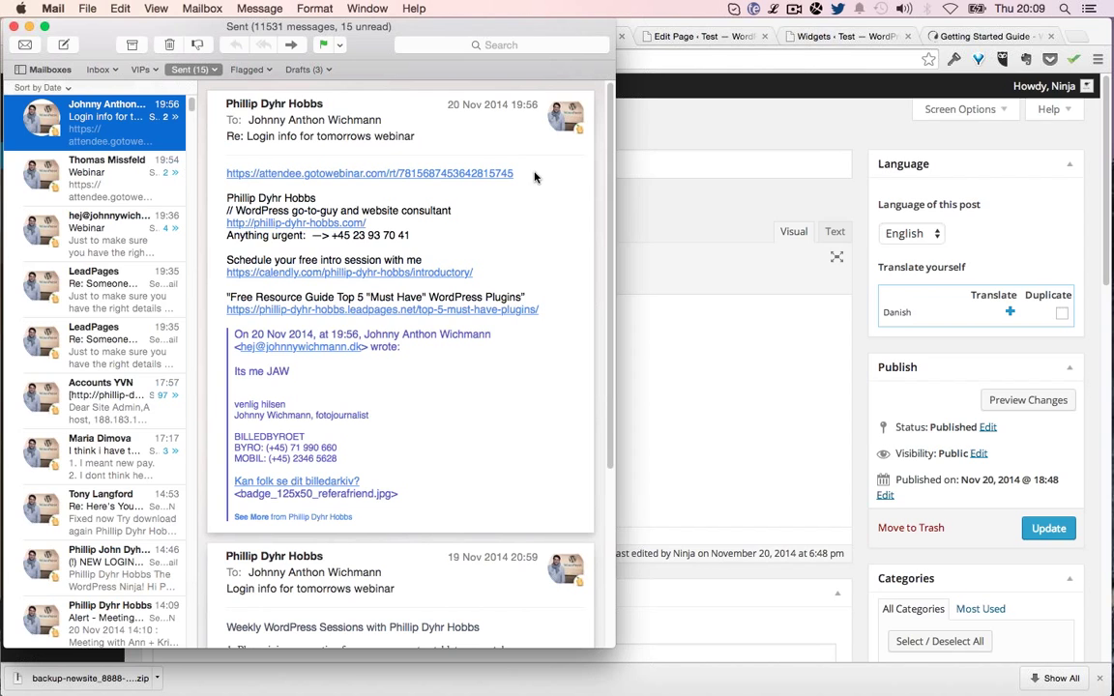
pyautogui.moveTo(488, 172); pyautogui.dragTo(255, 115)
pyautogui.press('super+c')
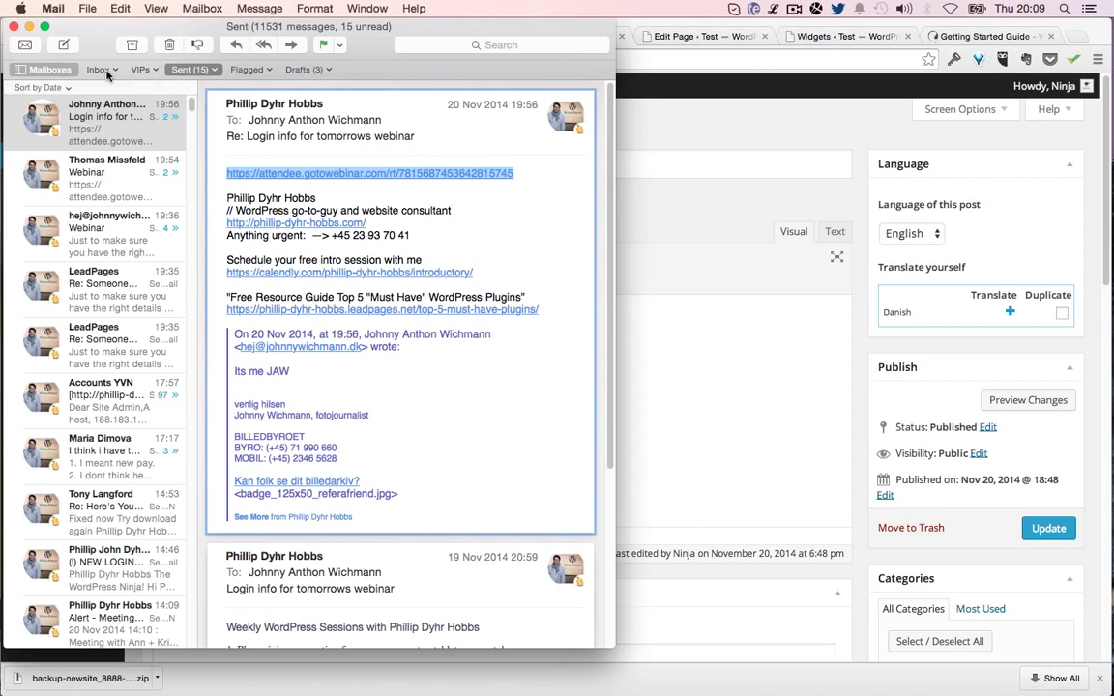
# Step: Compose a new e-mail to the suggested recipient containing the copied webinar link, send it without a subject and return to Chrome
pyautogui.press('super+n')
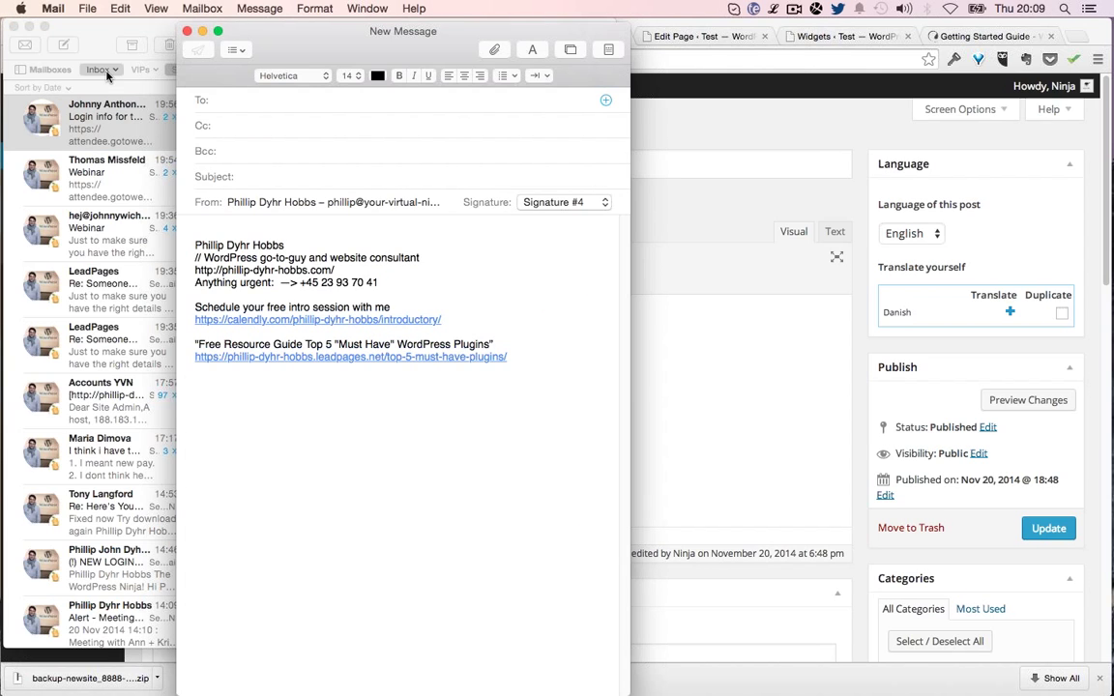
pyautogui.write('pe')
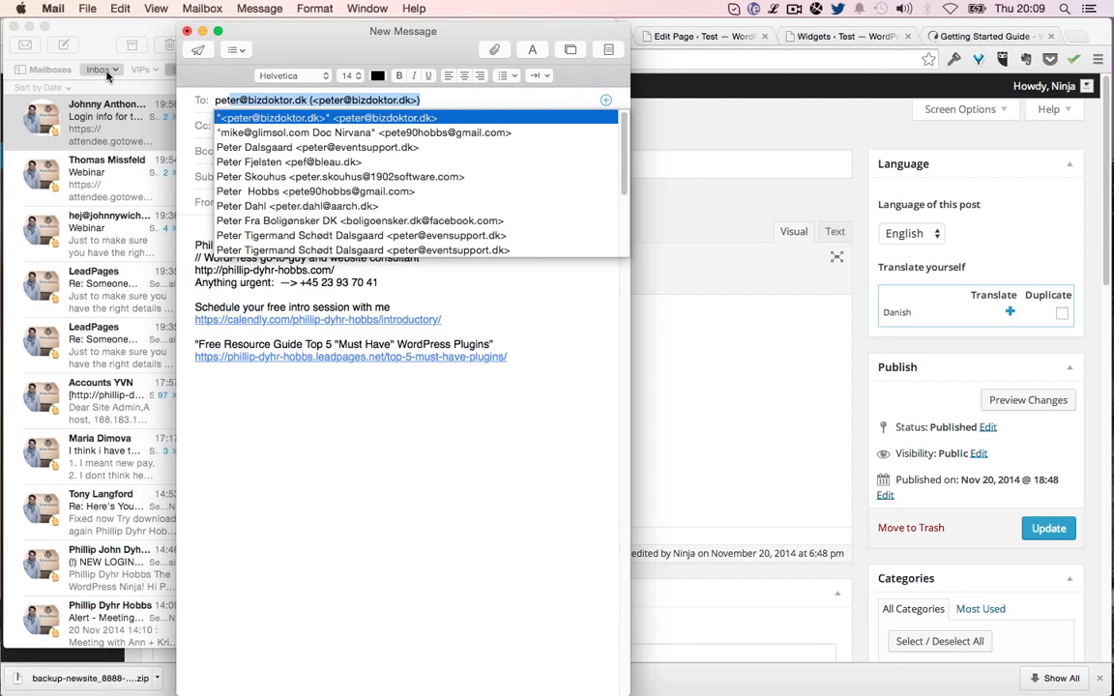
pyautogui.press('Return')
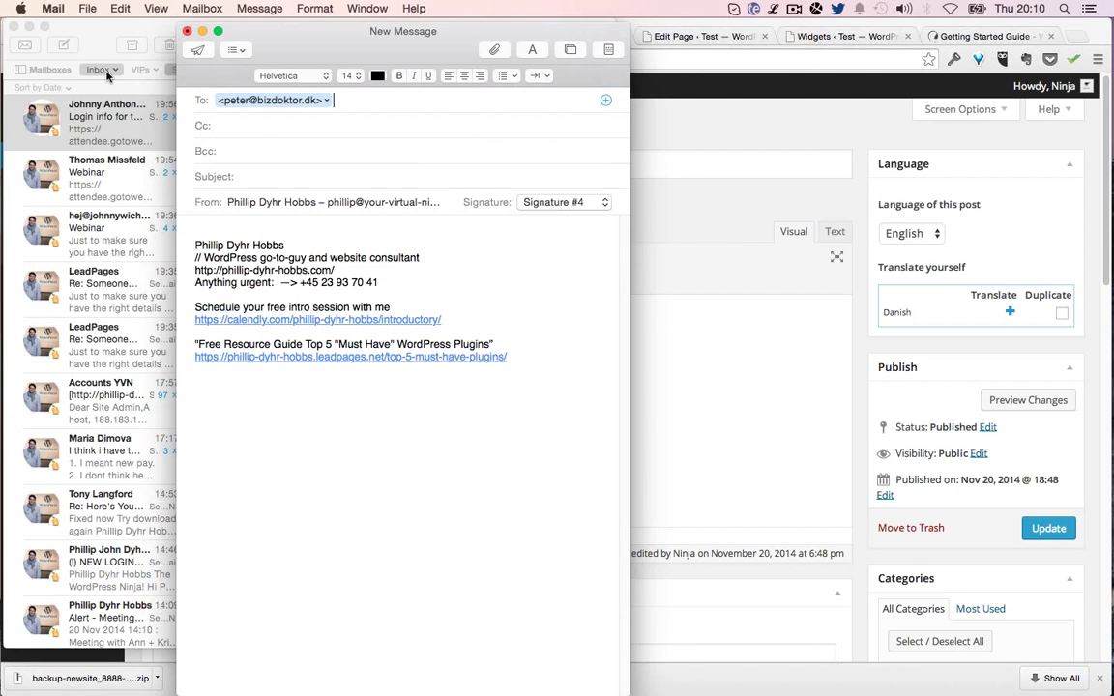
pyautogui.press('Tab')
pyautogui.press('Tab')
pyautogui.press('Tab')
pyautogui.press('Tab')
pyautogui.press('super+v')
pyautogui.press('shift+super+d')
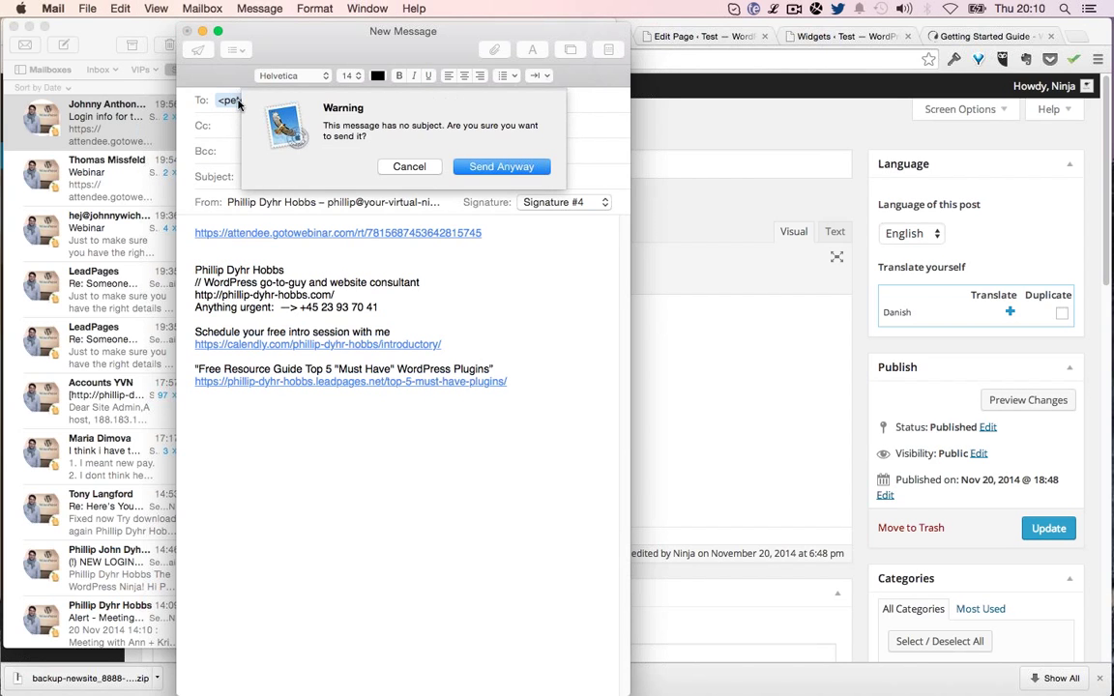
pyautogui.click(500, 165)
pyautogui.press('super+Tab')
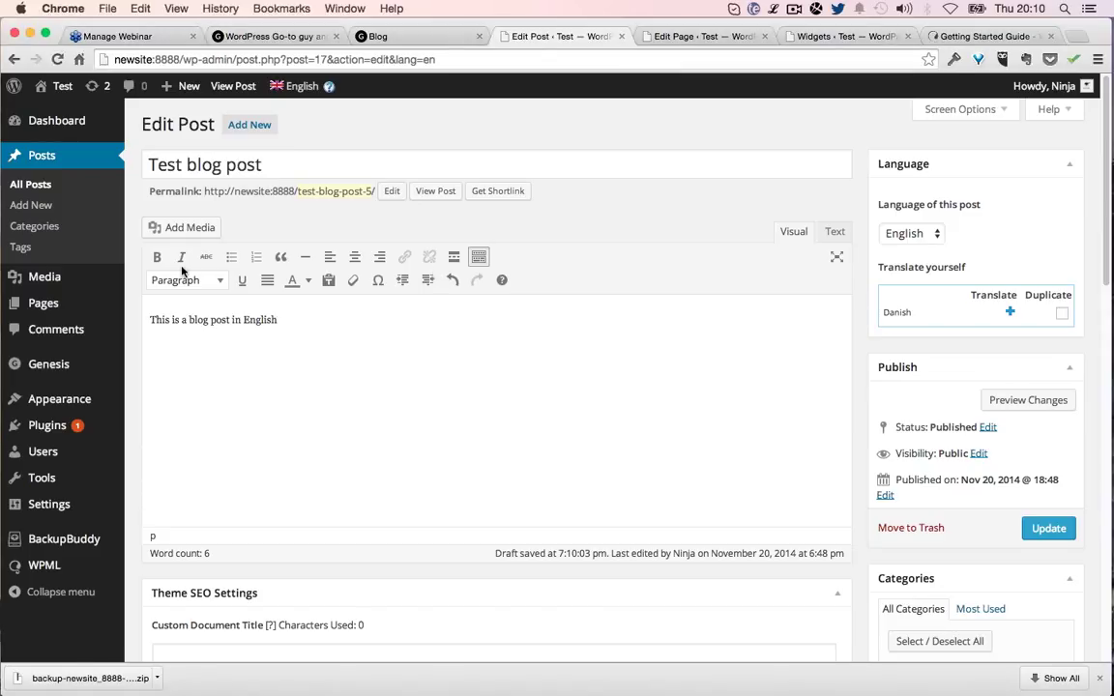
# Step: Update the English test blog post and view it on the site
pyautogui.click(1048, 528)
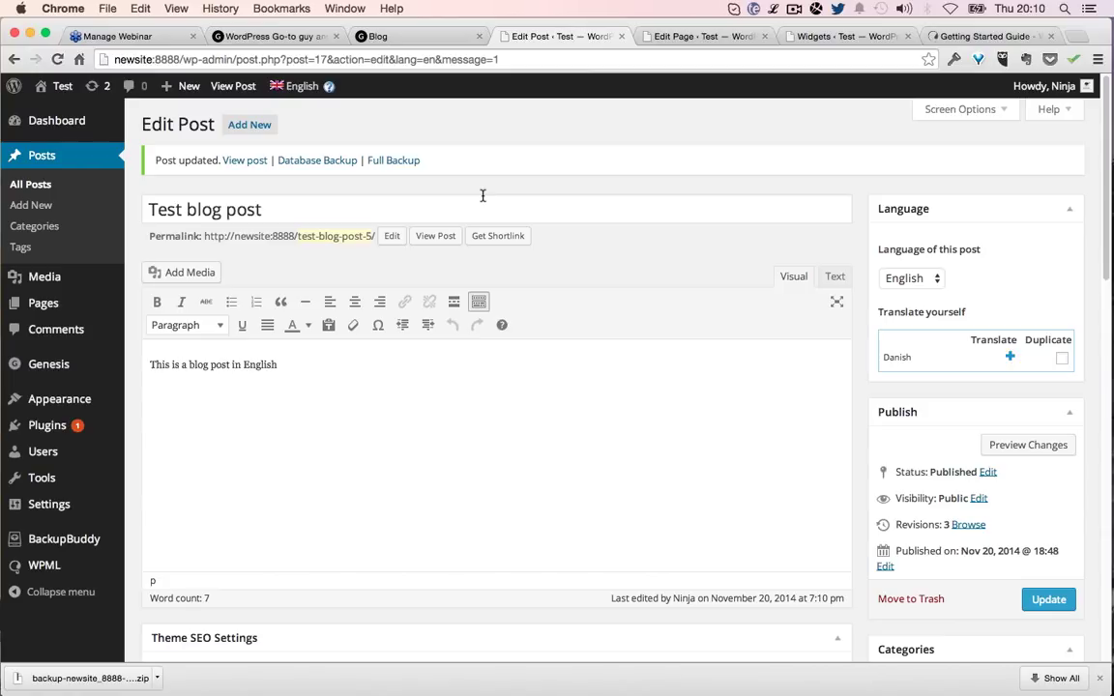
pyautogui.click(586, 397)
pyautogui.click(435, 236)
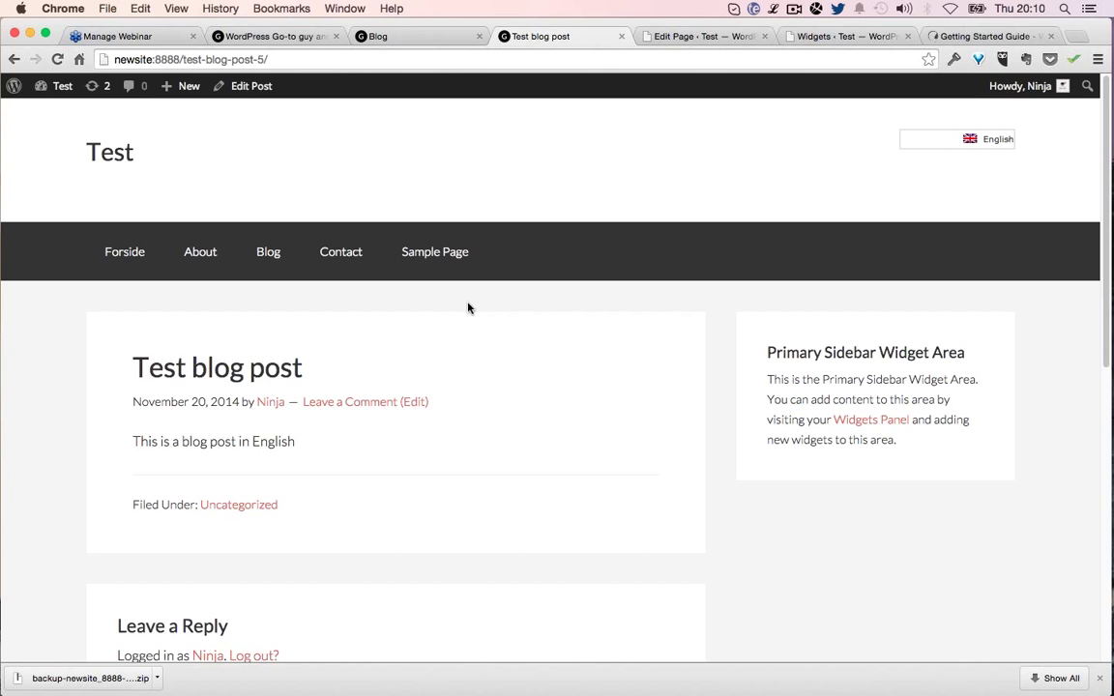
# Step: Close the leftover Edit Page, Widgets and Getting Started Guide tabs
pyautogui.hotkey('ctrl', 'Tab')
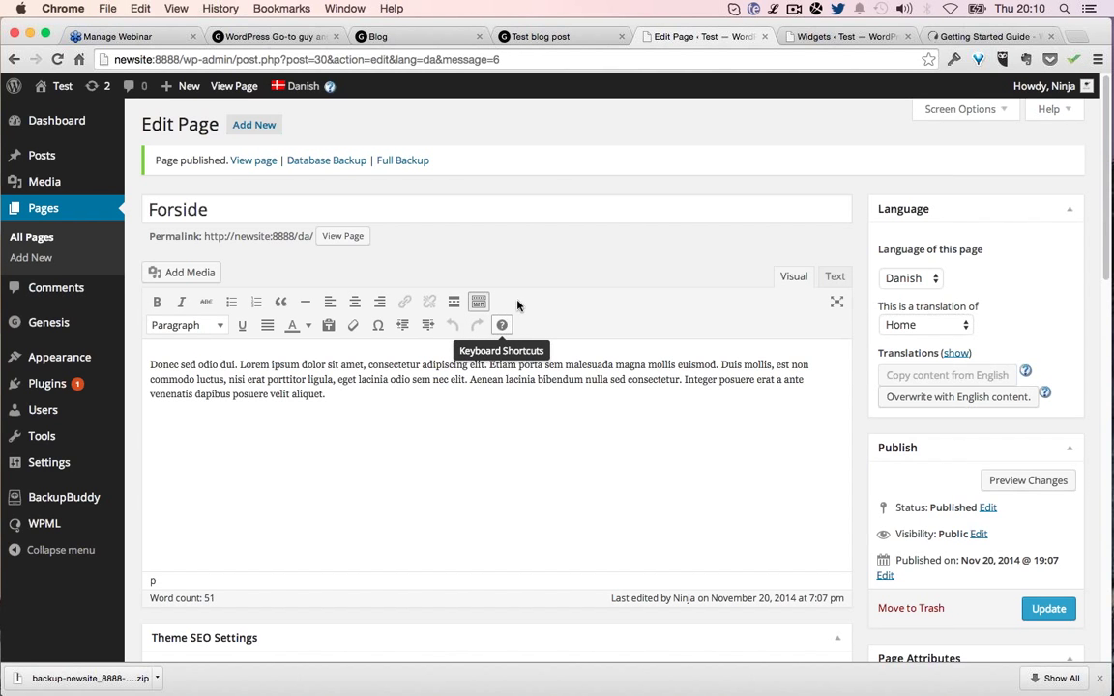
pyautogui.press('super+w')
pyautogui.press('super+w')
pyautogui.press('super+w')
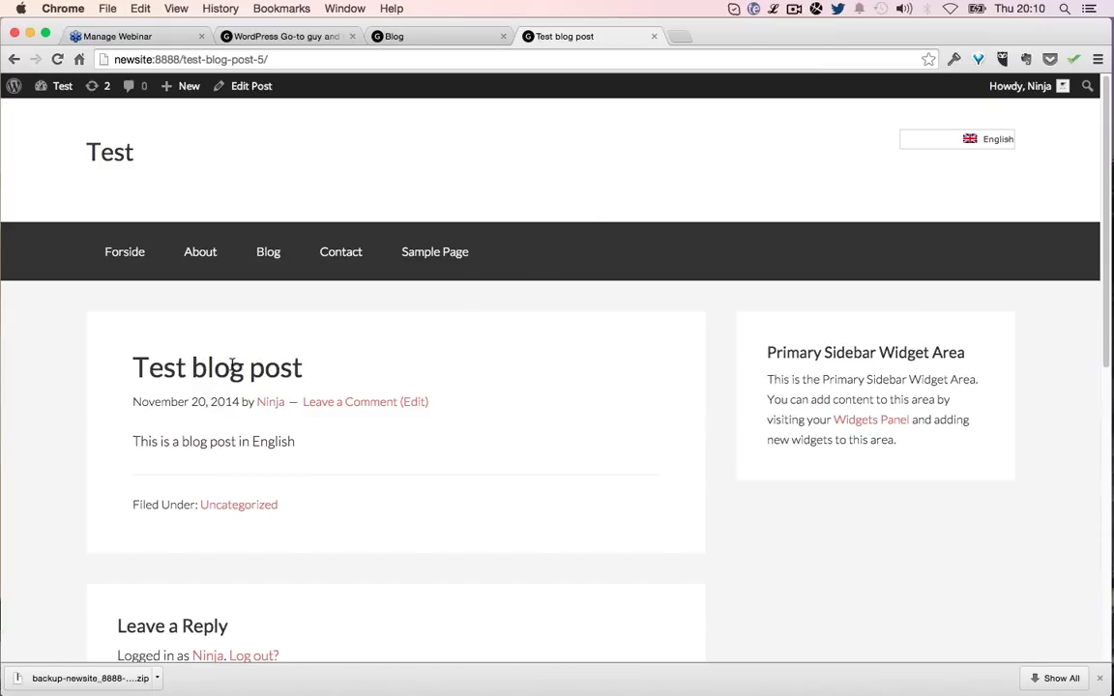
# Step: Edit the English test blog post, add a Danish translation for it and copy the content from English
pyautogui.click(249, 88)
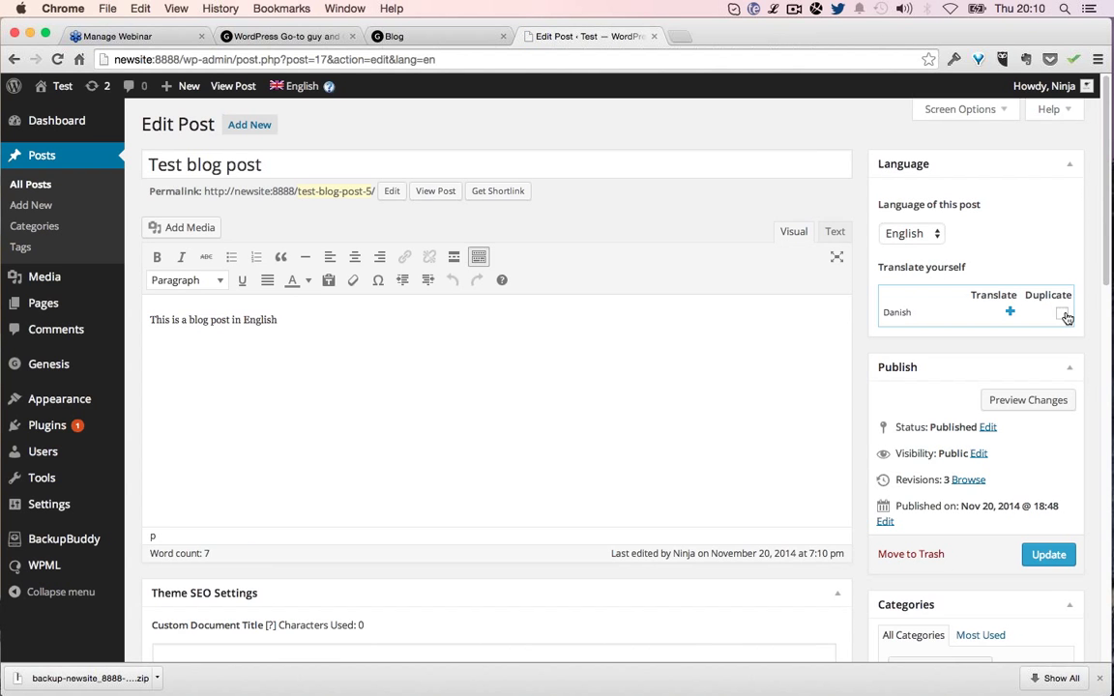
pyautogui.click(1006, 311)
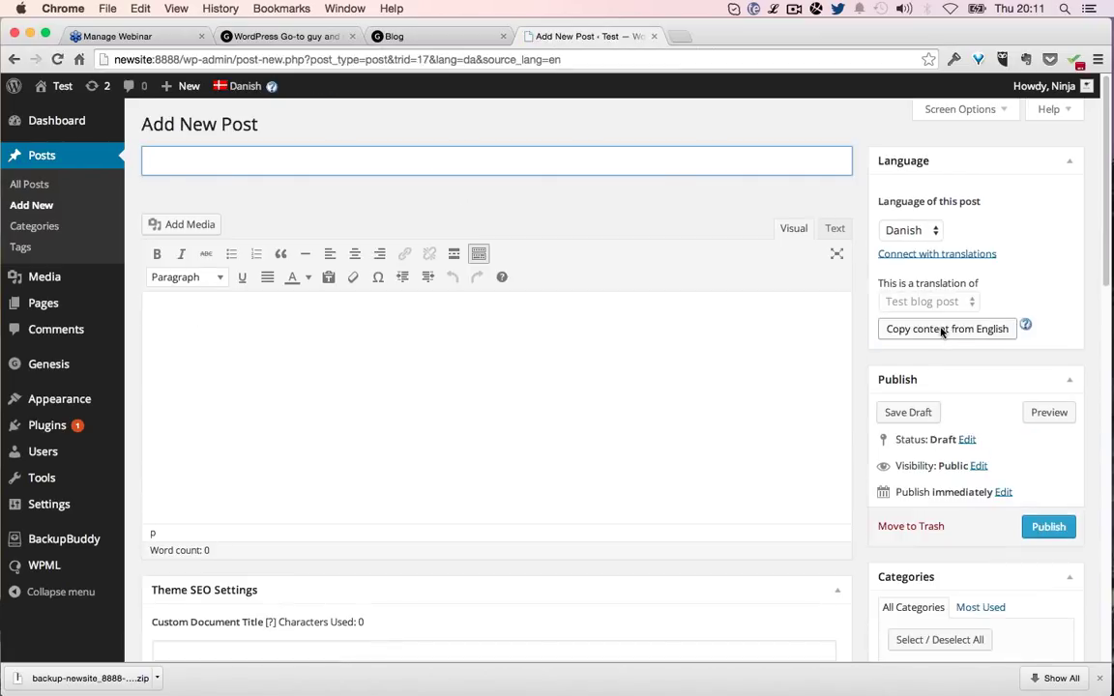
pyautogui.click(939, 327)
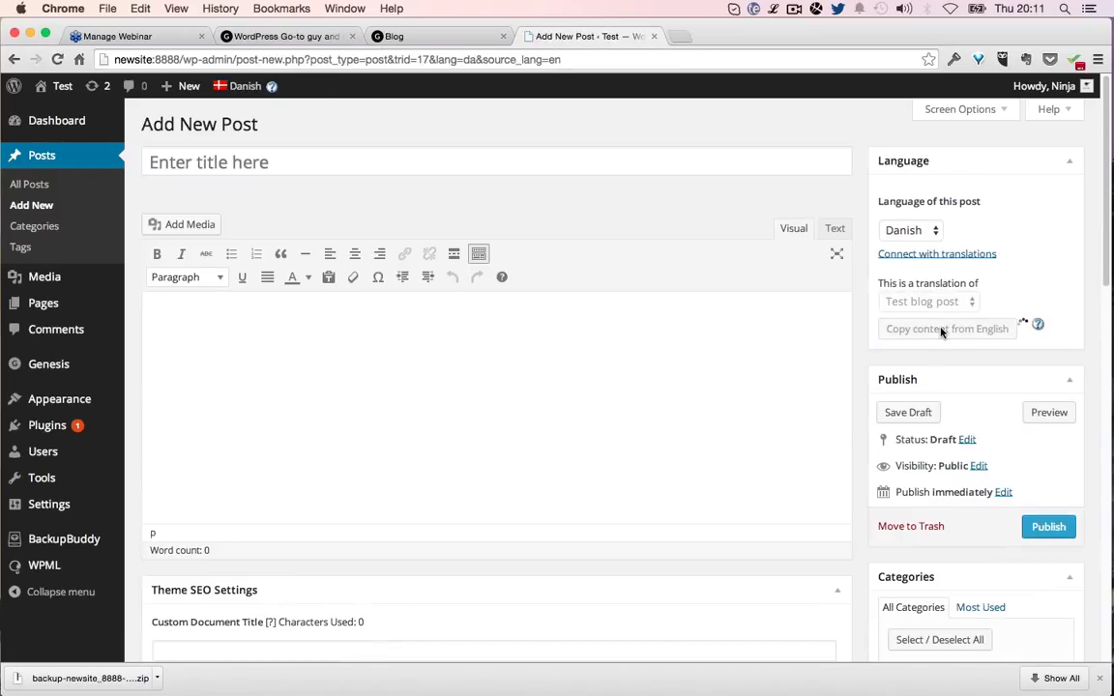
# Step: Replace the Danish post's body with "Dette side er på dansk" and publish the post
pyautogui.tripleClick(301, 320)
pyautogui.write('Dette side er p')
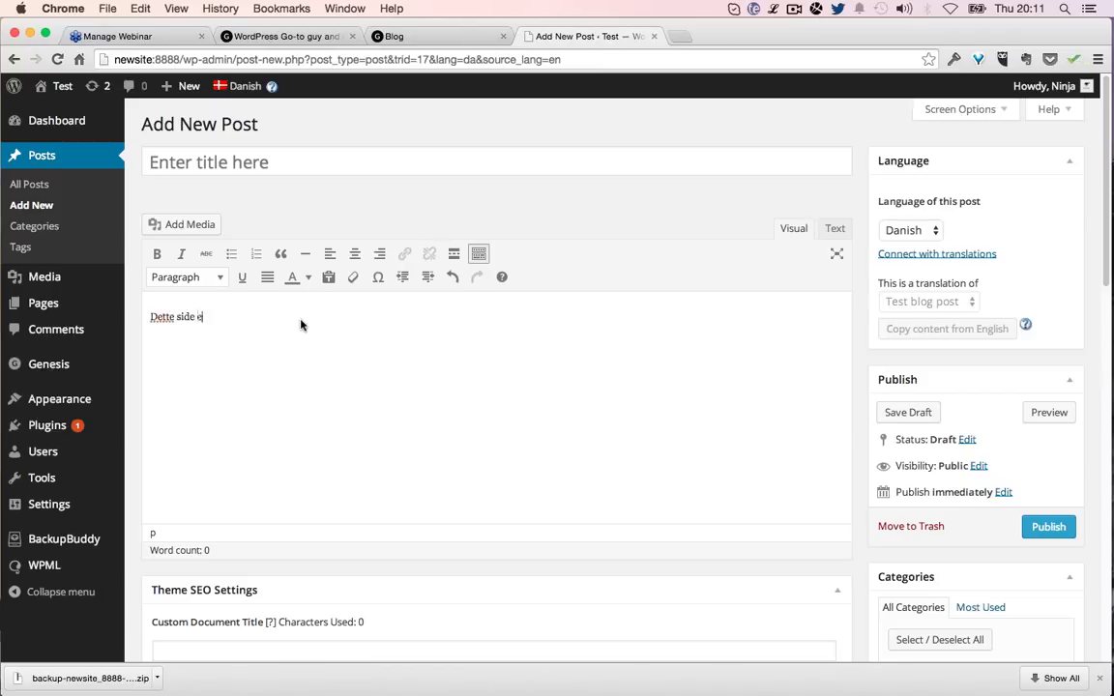
pyautogui.write('å dansk')
pyautogui.click(1027, 527)
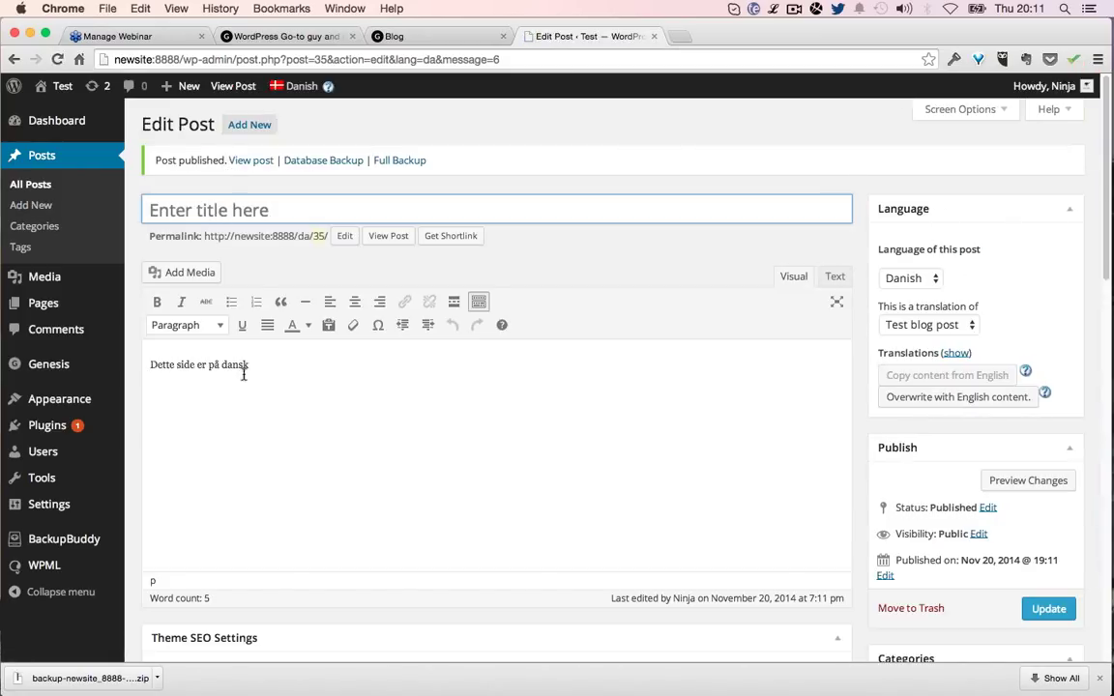
# Step: Title the Danish post "Test indlæg" and update it
pyautogui.click(260, 213)
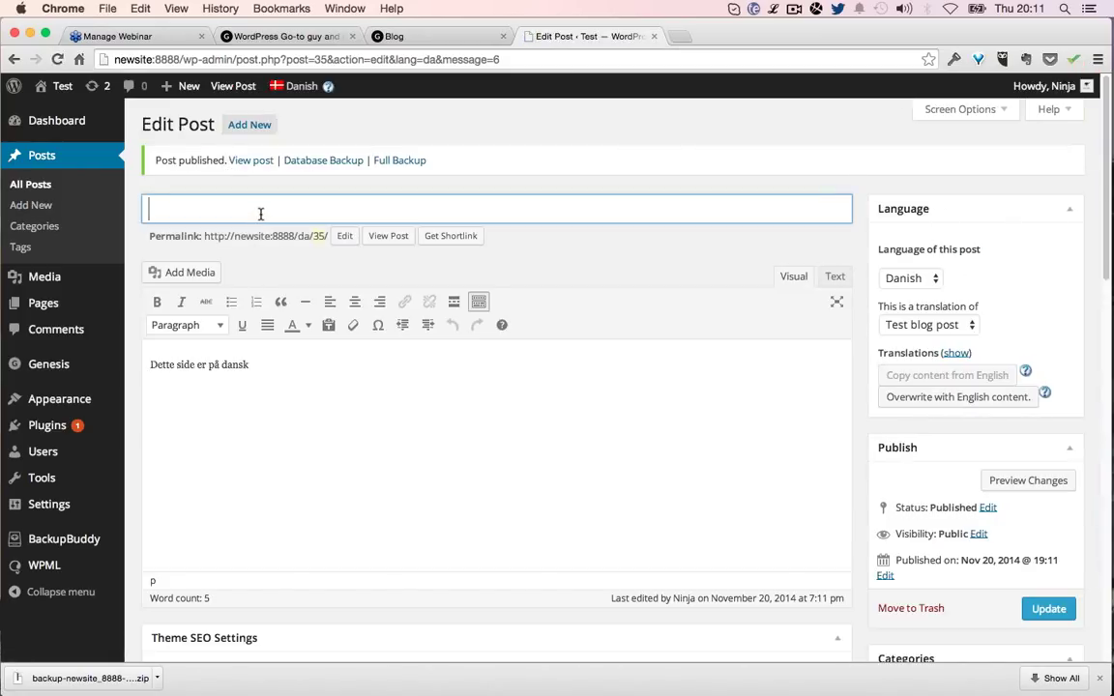
pyautogui.write('Test indl')
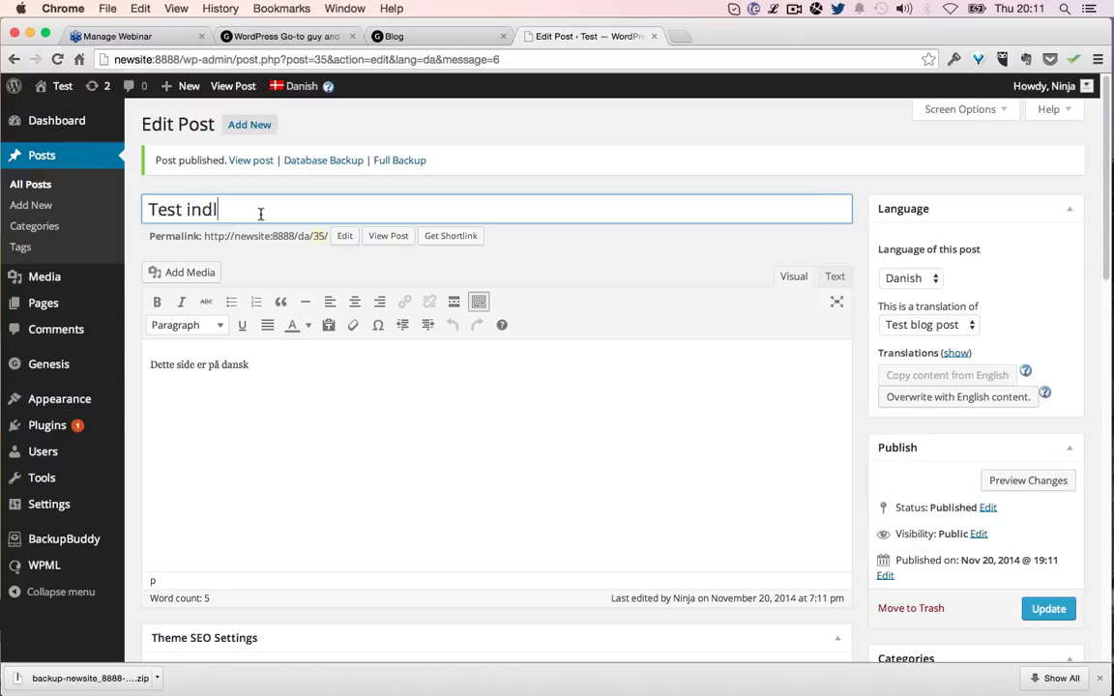
pyautogui.write('æg')
pyautogui.click(1052, 607)
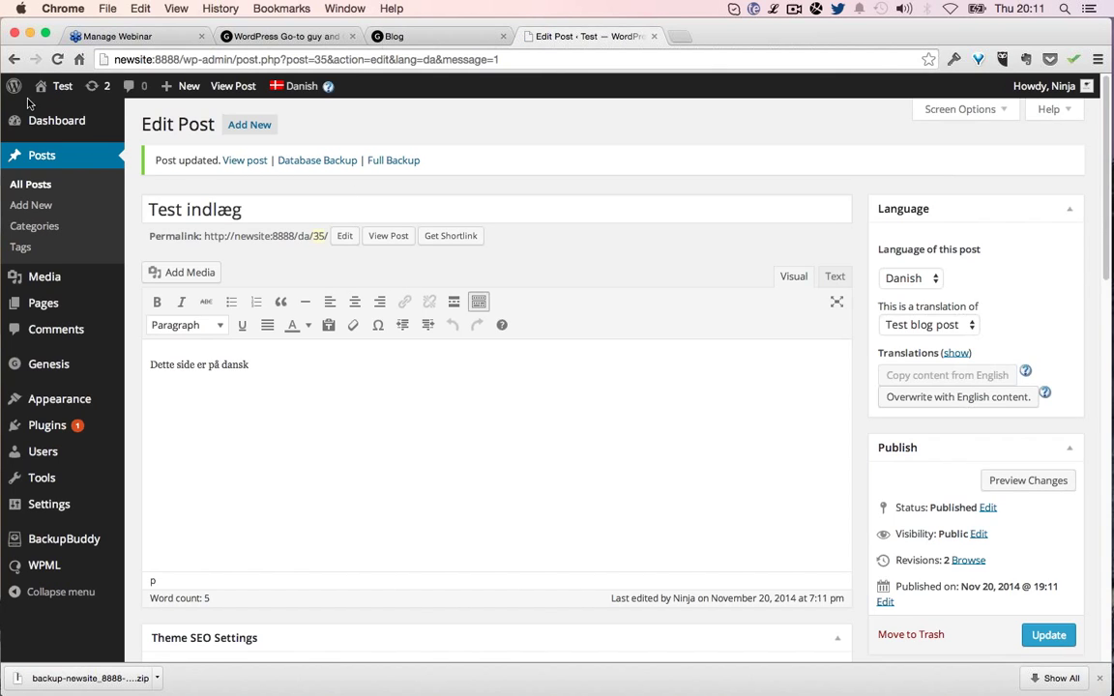
# Step: View the published Danish post and switch it to English with the header language switcher
pyautogui.click(241, 161)
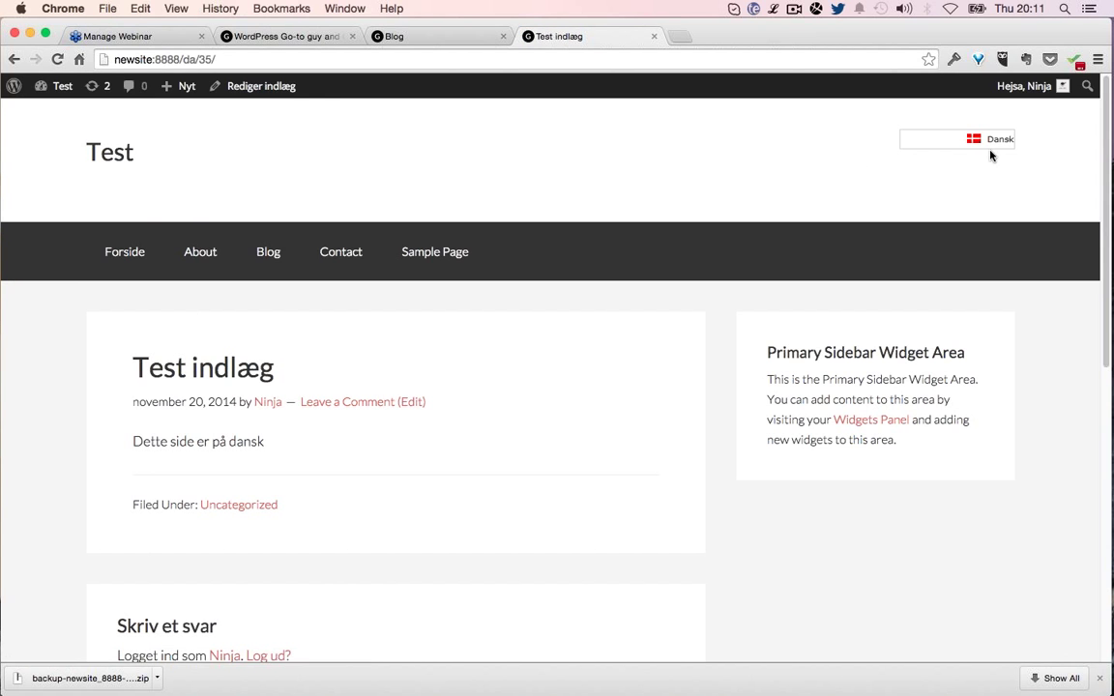
pyautogui.moveTo(992, 147)
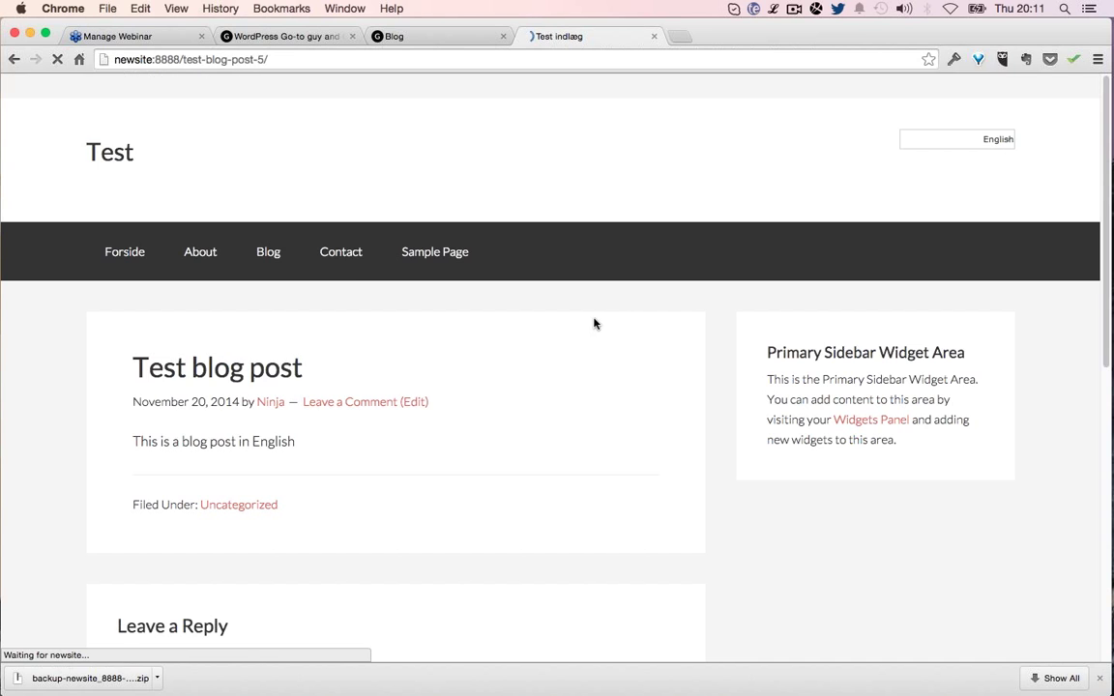
pyautogui.scroll(-3, 368, 385)
pyautogui.scroll(3, 365, 368)
# Step: Go to the site's Blog page and open it for editing in a new tab
pyautogui.click(267, 253)
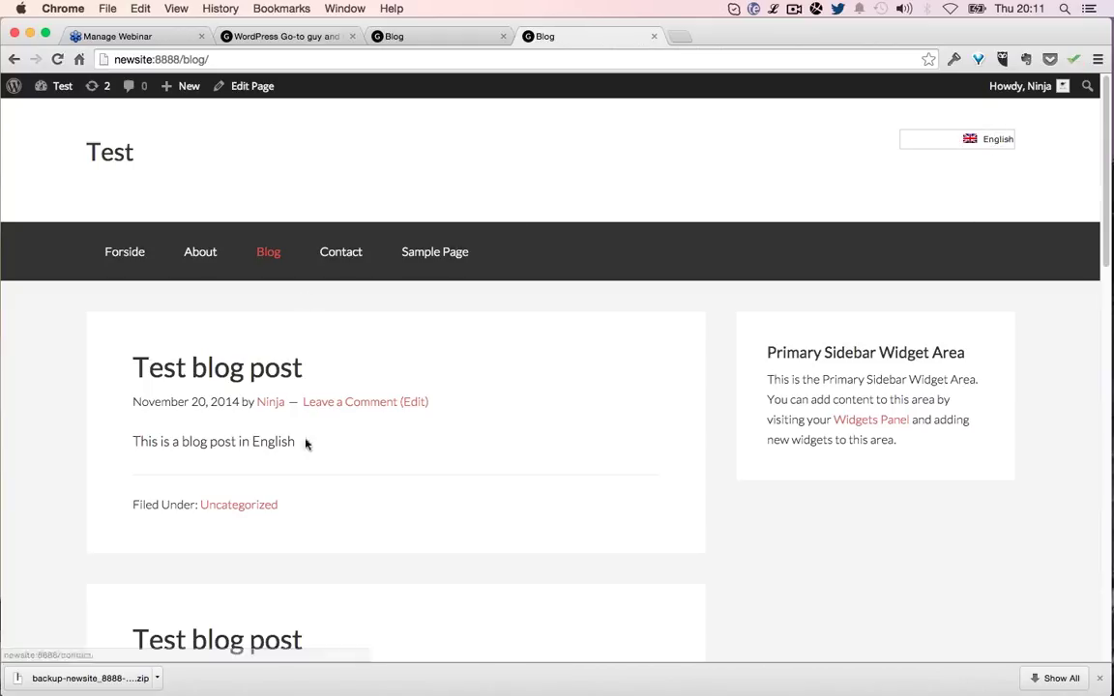
pyautogui.click(232, 89)
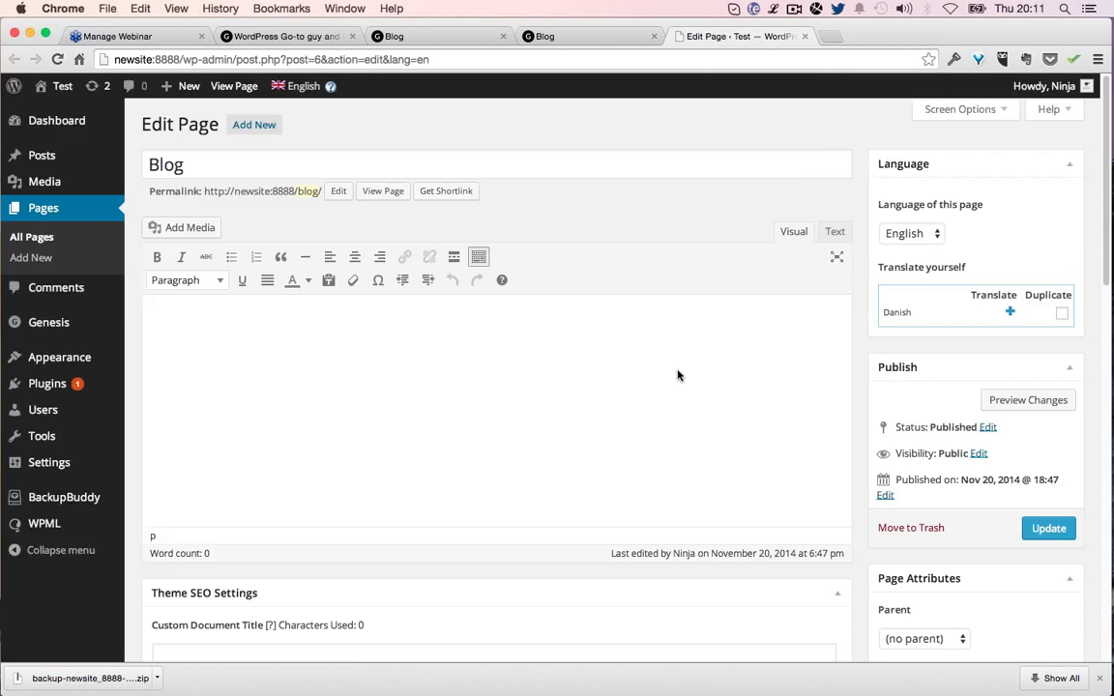
pyautogui.click(899, 234)
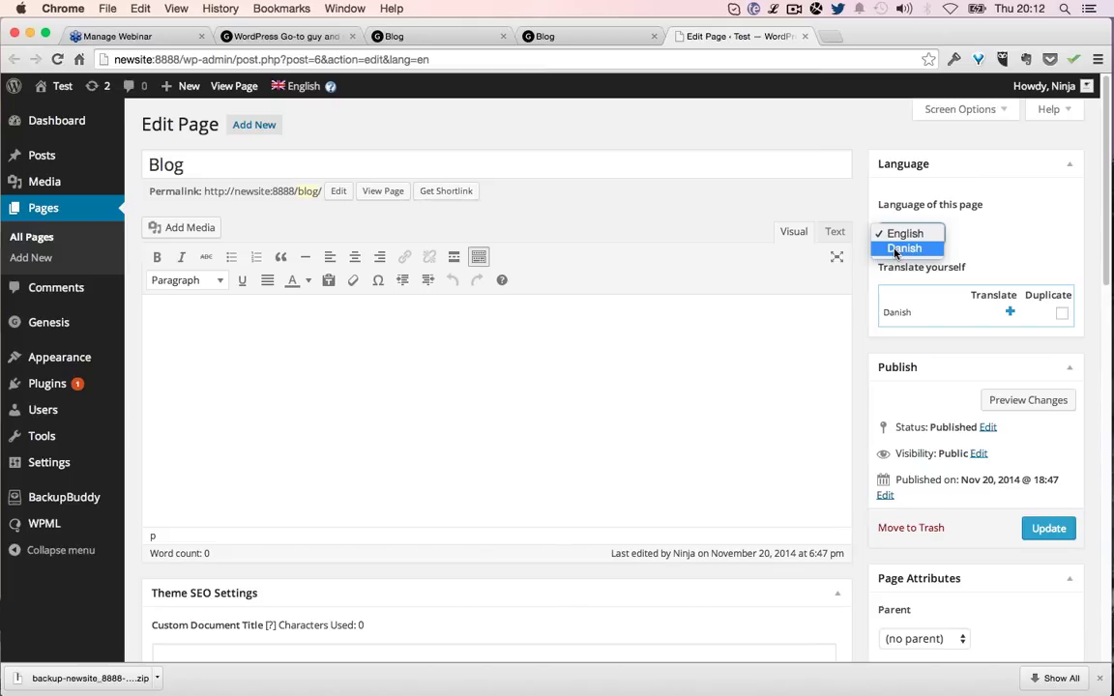
pyautogui.click(902, 249)
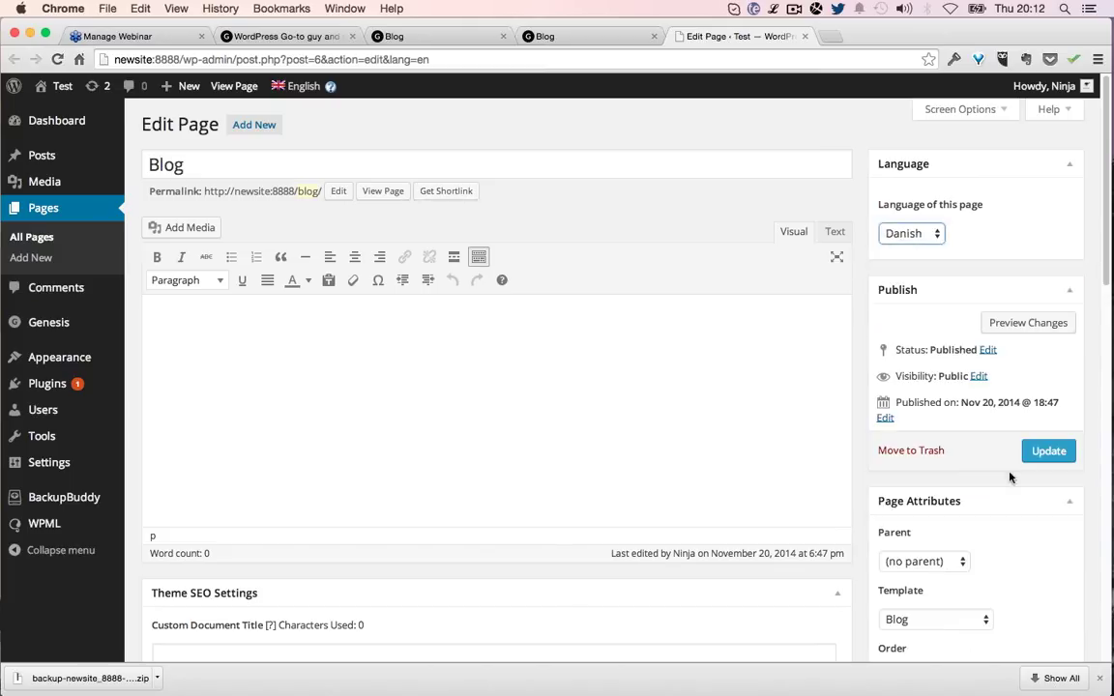
pyautogui.click(912, 233)
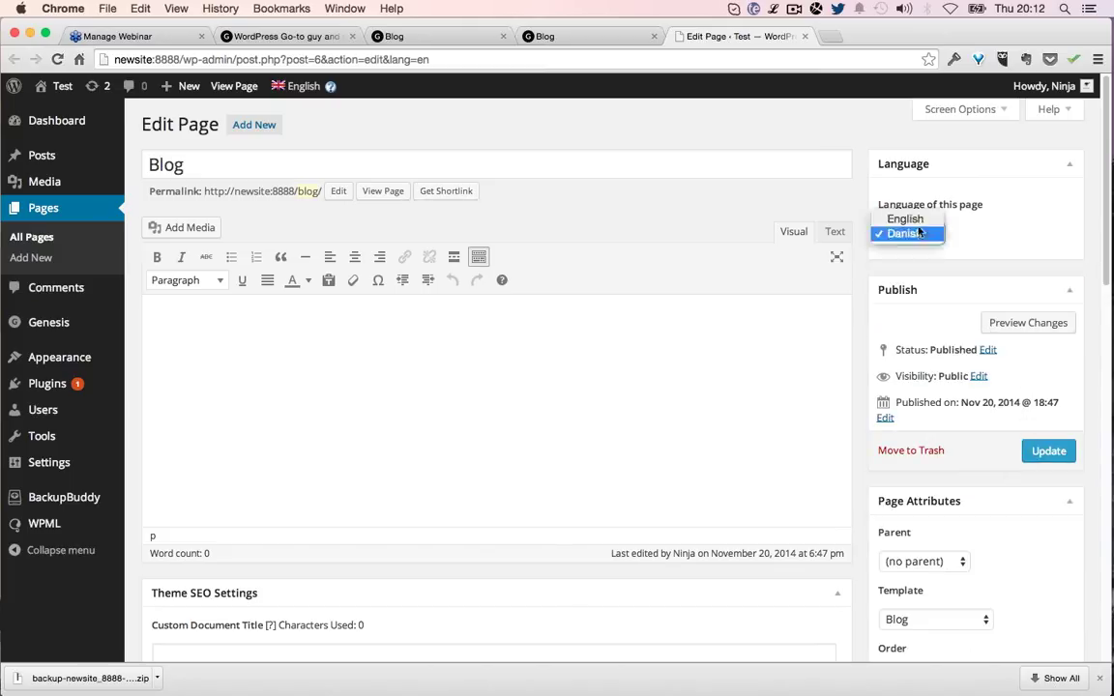
pyautogui.click(905, 219)
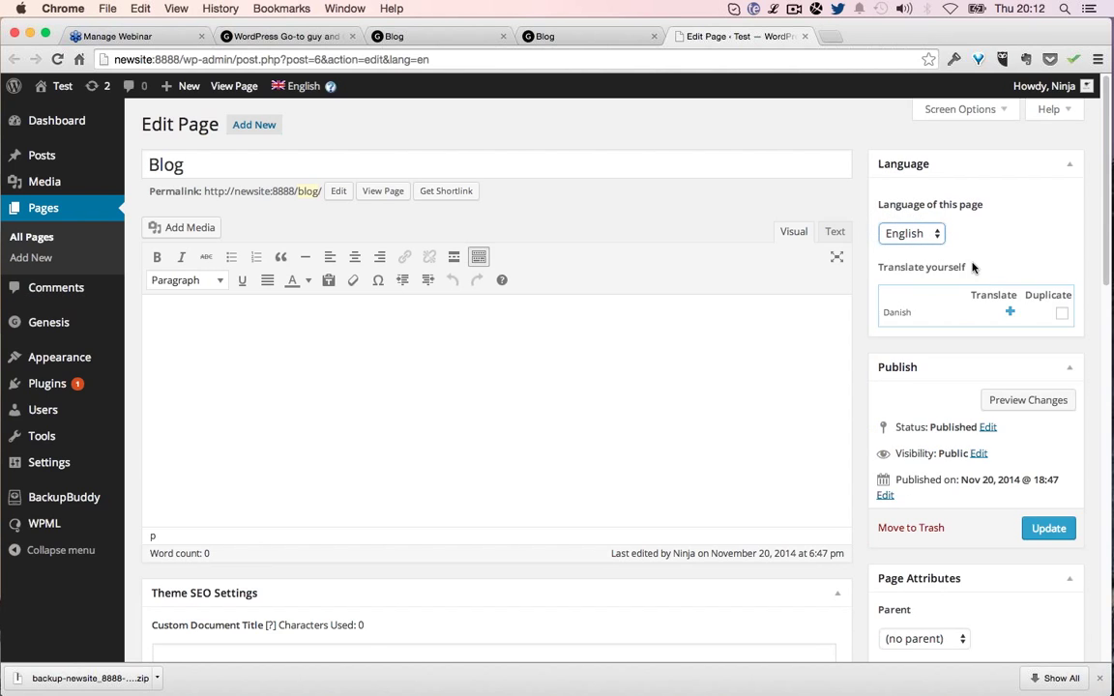
# Step: Add a Danish translation of the Blog page titled "Dansk Blog" and publish it
pyautogui.click(1009, 313)
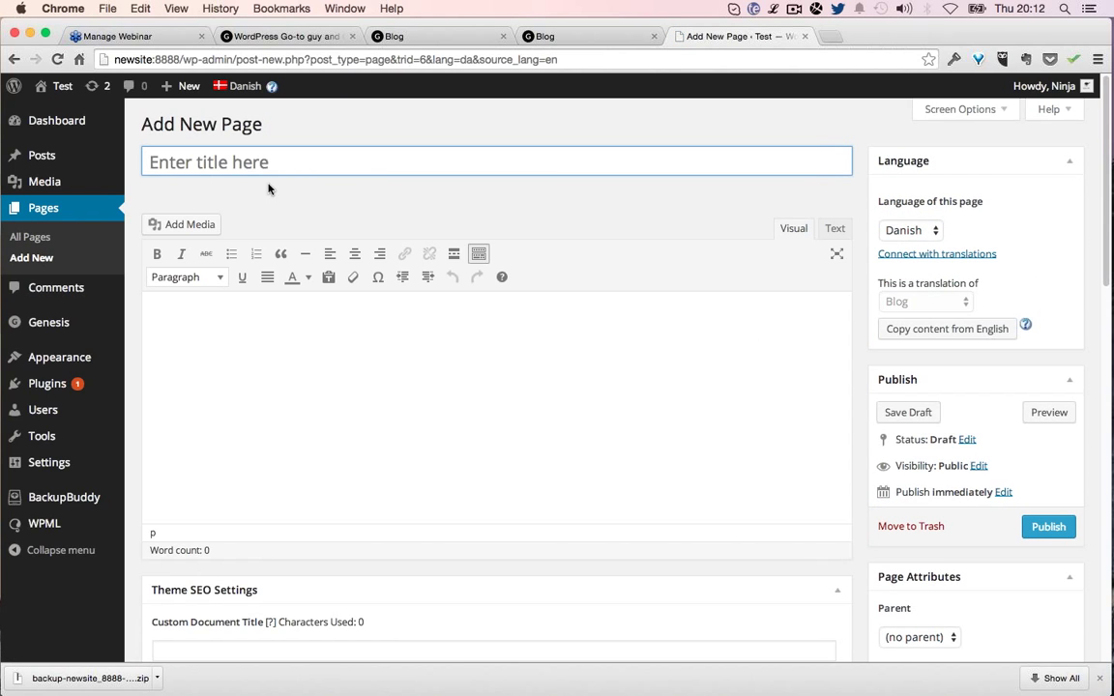
pyautogui.click(282, 162)
pyautogui.write('Dansk Blog')
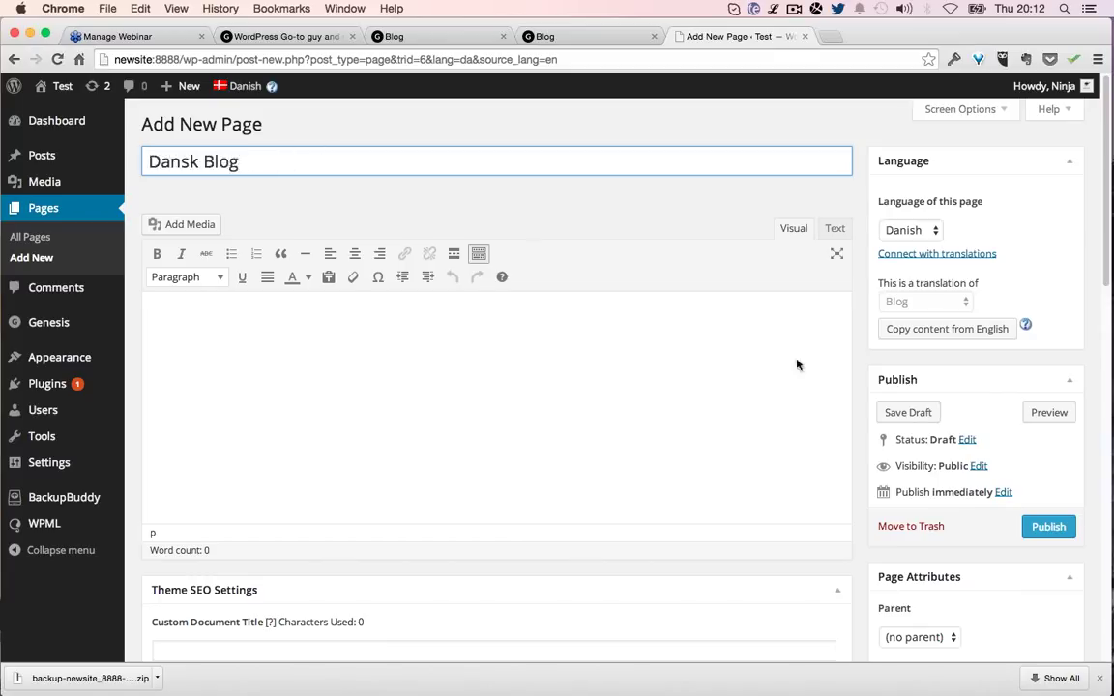
pyautogui.click(1044, 527)
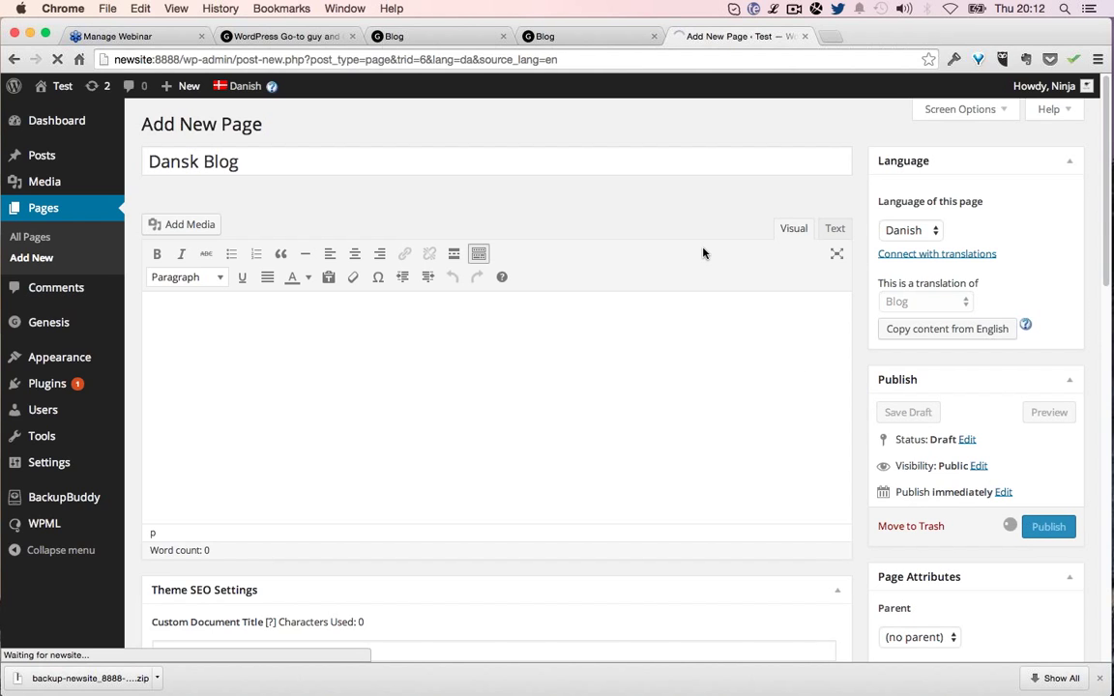
# Step: View the published Dansk Blog page on the site
pyautogui.scroll(-4, 677, 260)
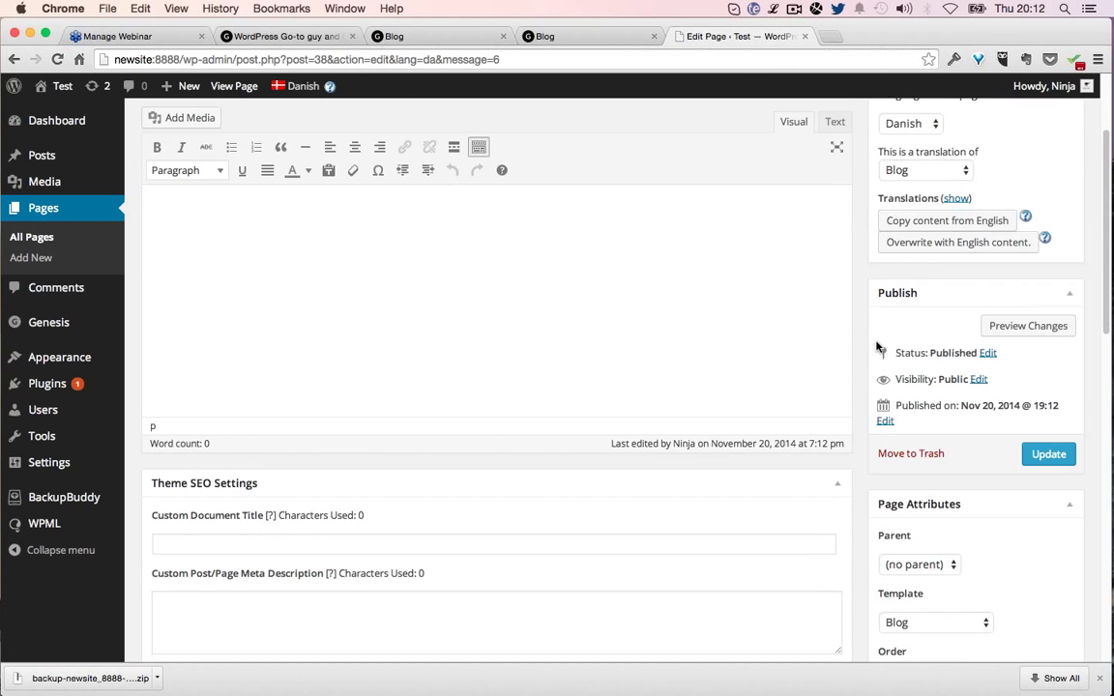
pyautogui.scroll(3, 677, 259)
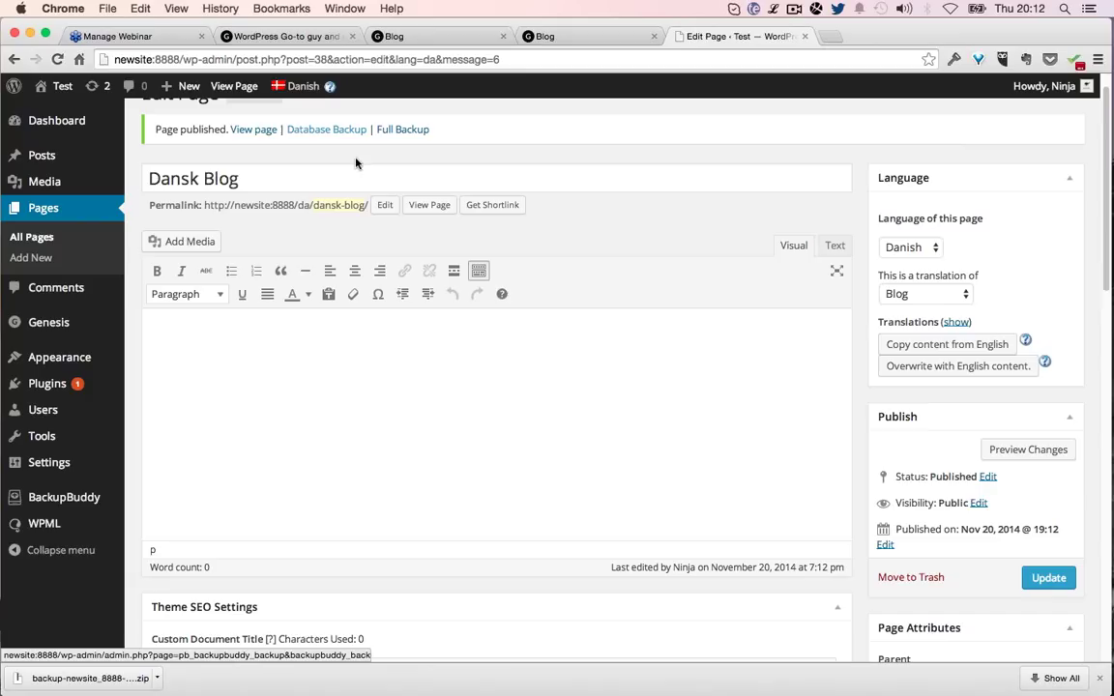
pyautogui.click(418, 207)
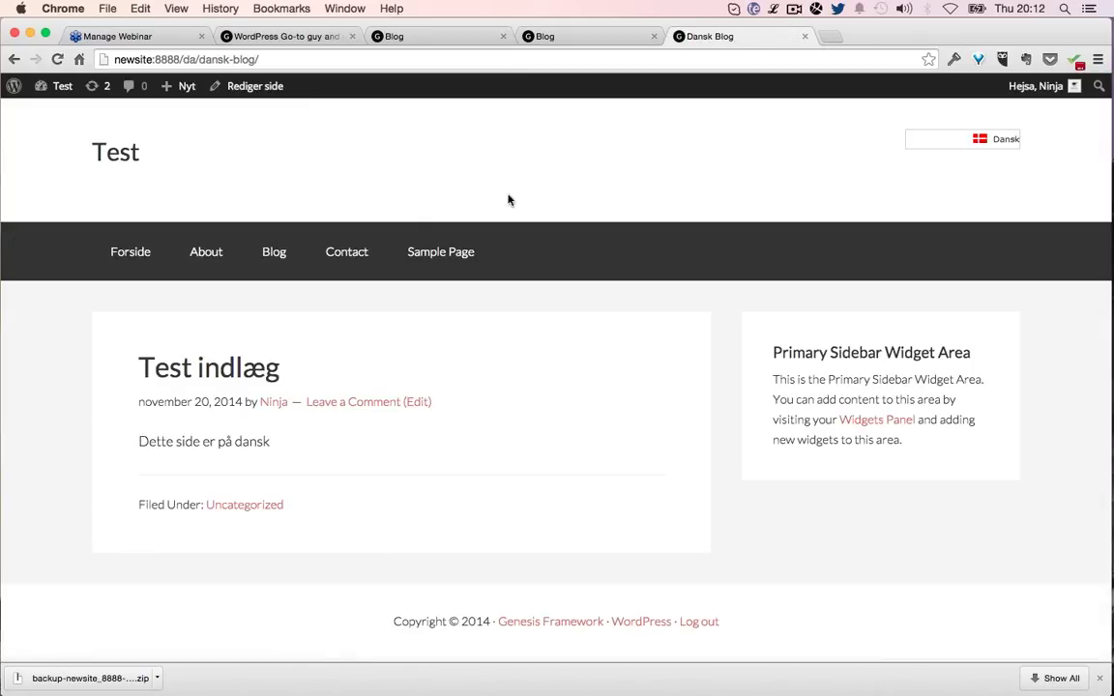
# Step: From the homepage, switch the site to English, open the Blog page, and switch it to Danish with the header language switcher
pyautogui.click(124, 164)
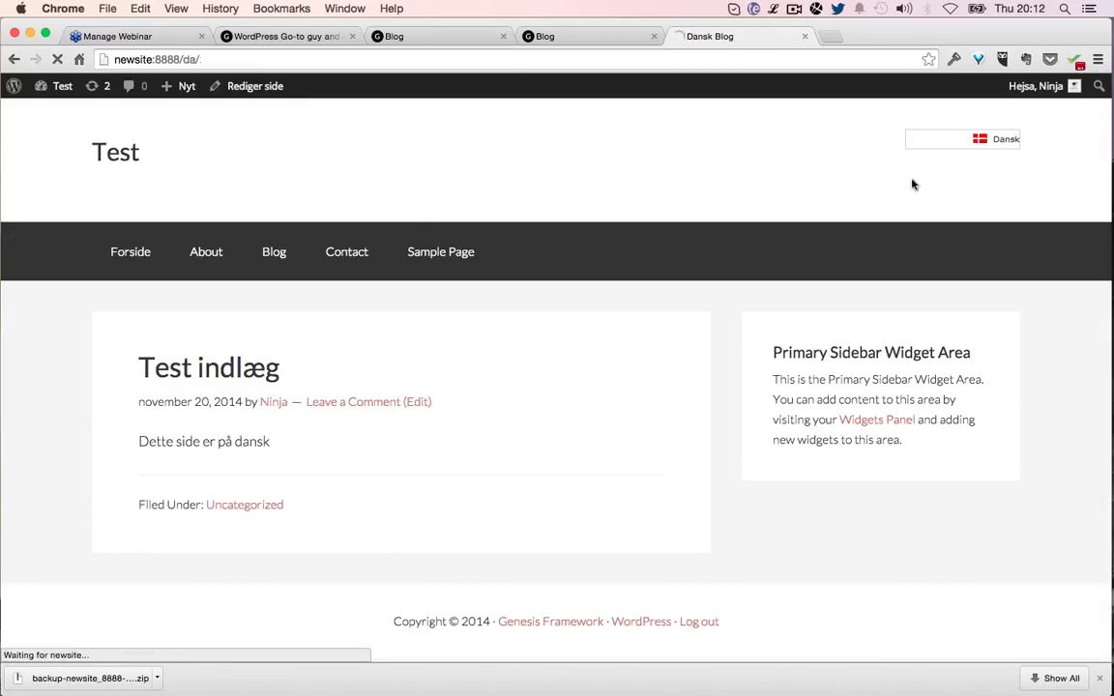
pyautogui.click(977, 160)
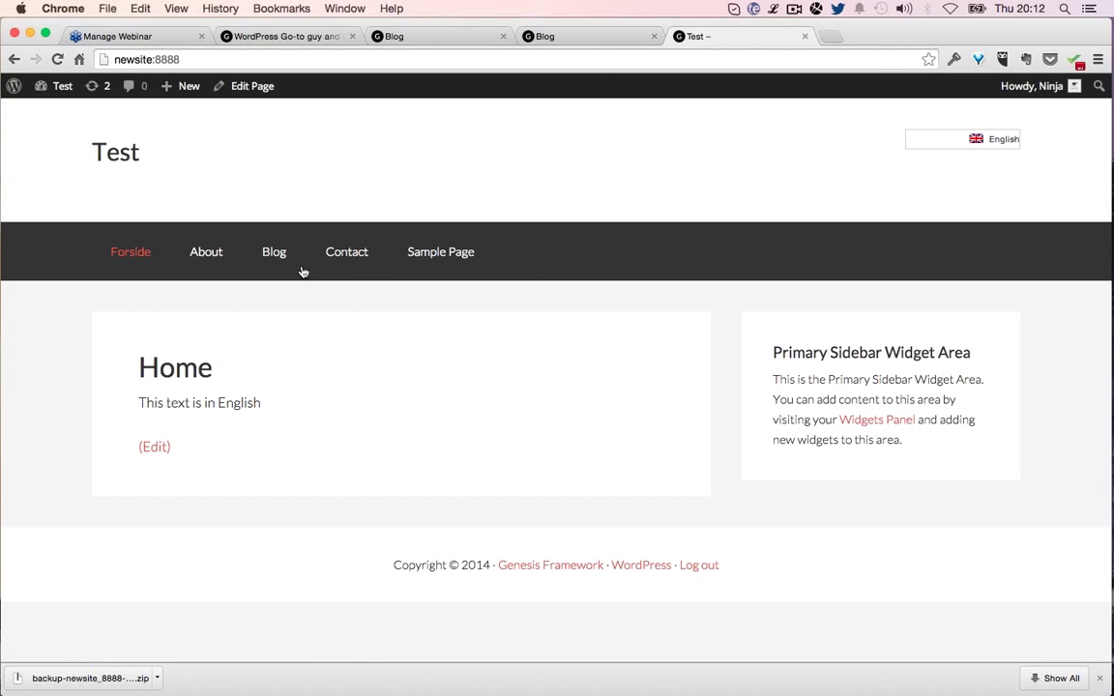
pyautogui.click(275, 254)
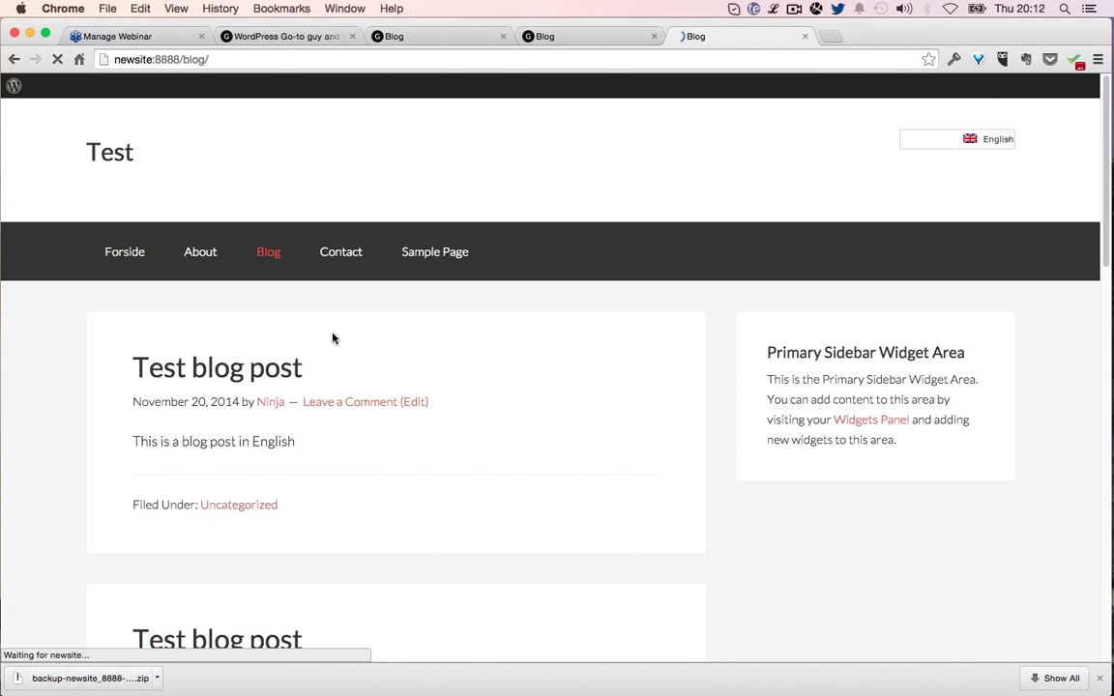
pyautogui.moveTo(982, 157)
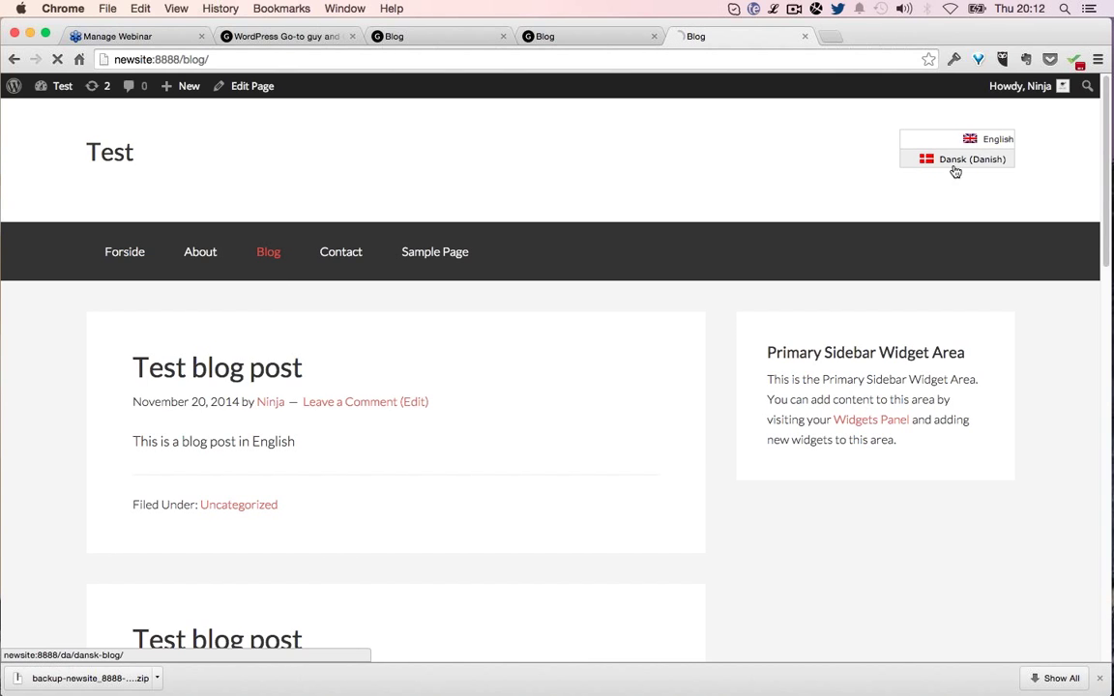
pyautogui.click(952, 168)
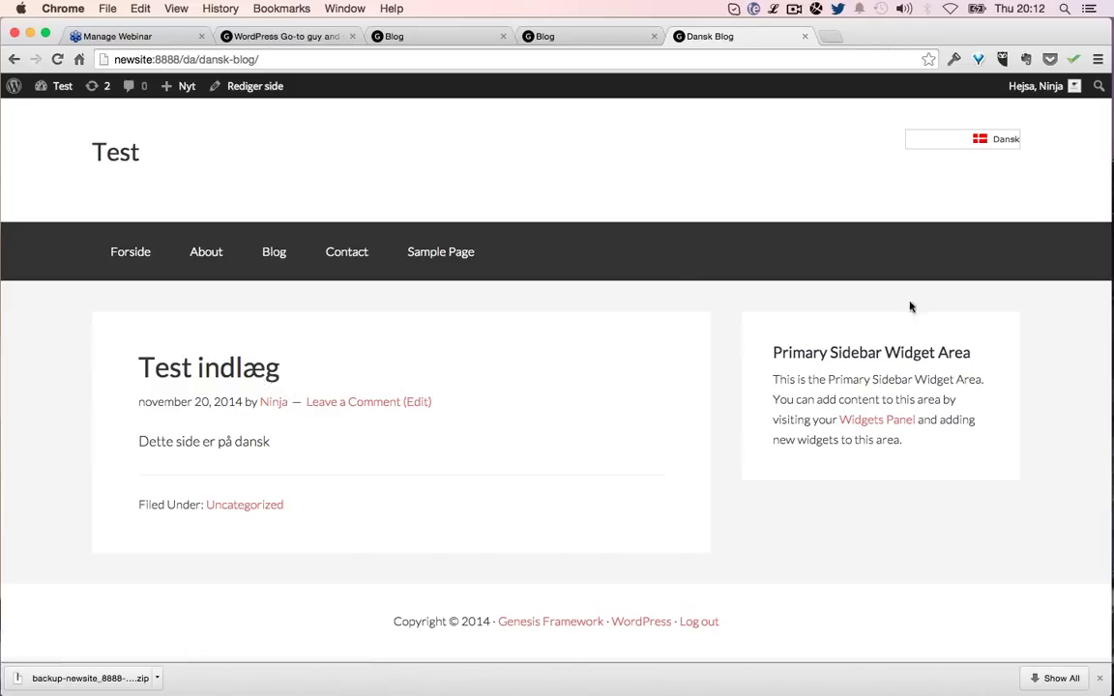
# Step: Return to the homepage, open "Test blog post" from the Blog page, and switch the post to Danish
pyautogui.click(115, 162)
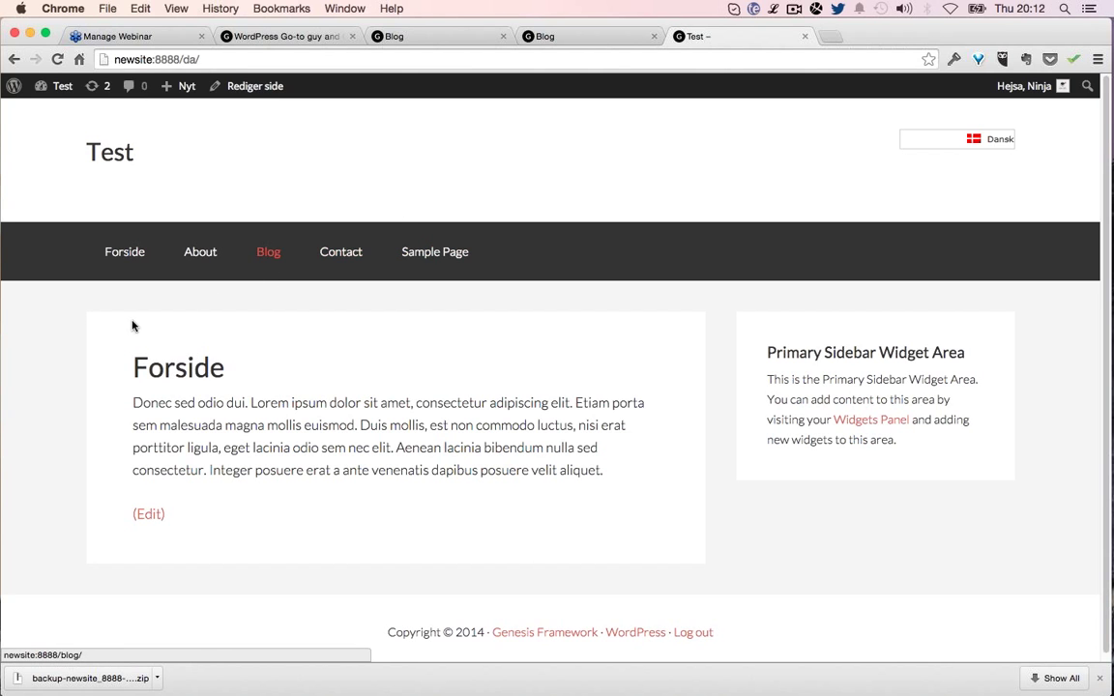
pyautogui.click(276, 255)
pyautogui.click(239, 371)
pyautogui.moveTo(996, 140)
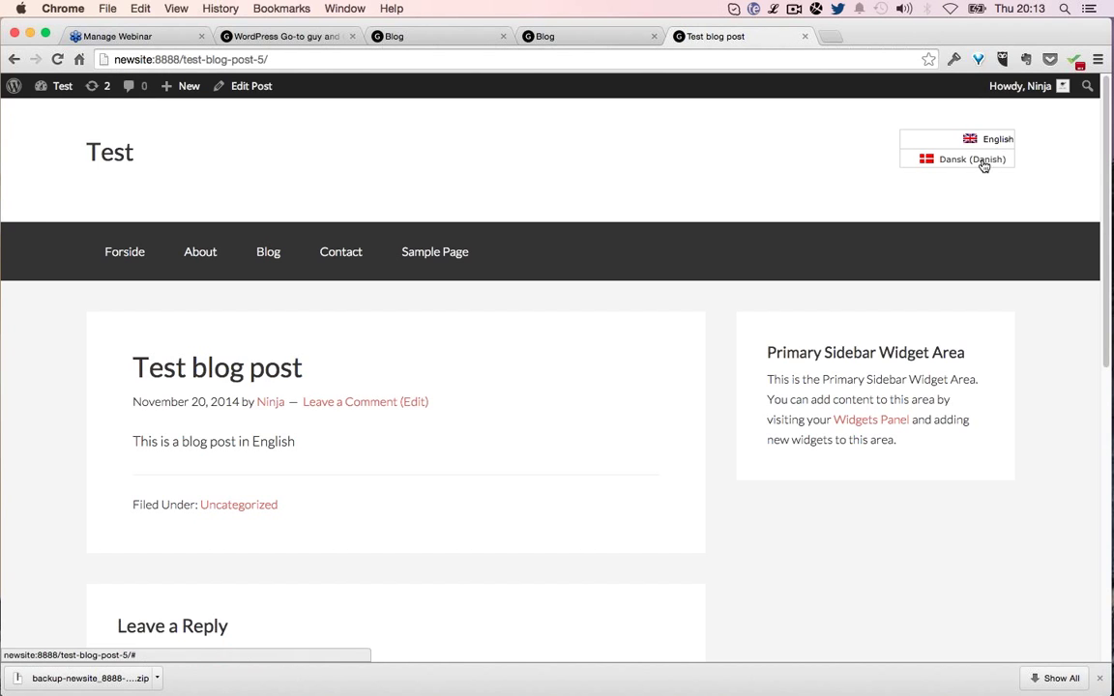
pyautogui.click(972, 165)
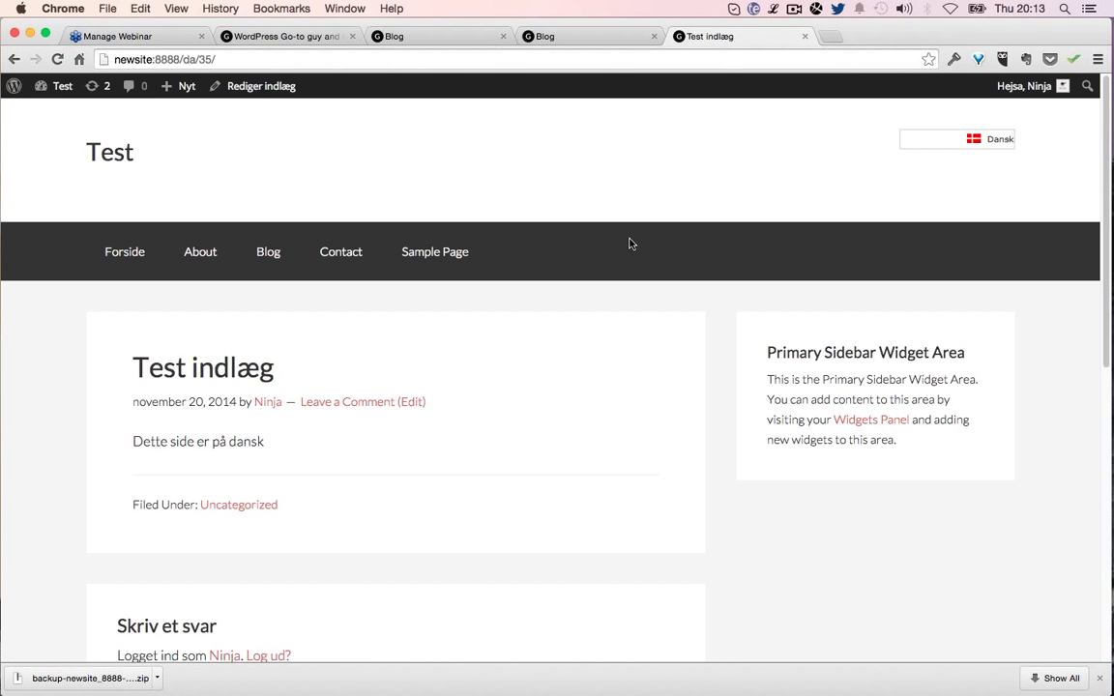
# Step: Open the menu management screen from the English Blog page and close the tab showing the Danish post
pyautogui.press('super+alt+Left')
pyautogui.moveTo(56, 86)
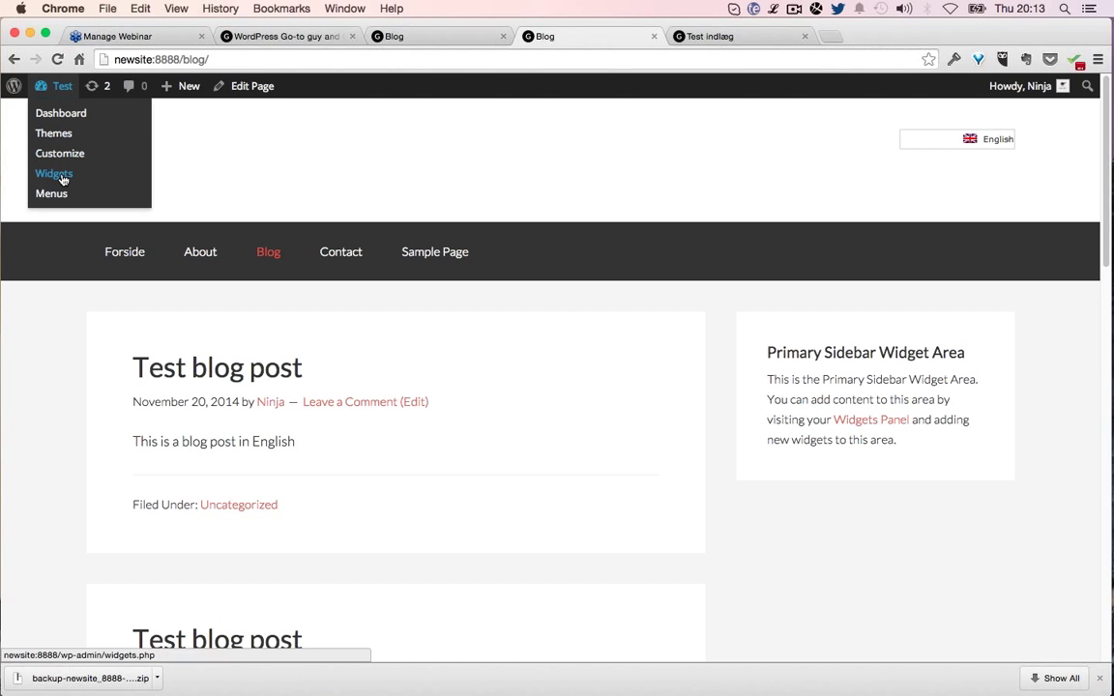
pyautogui.click(54, 196)
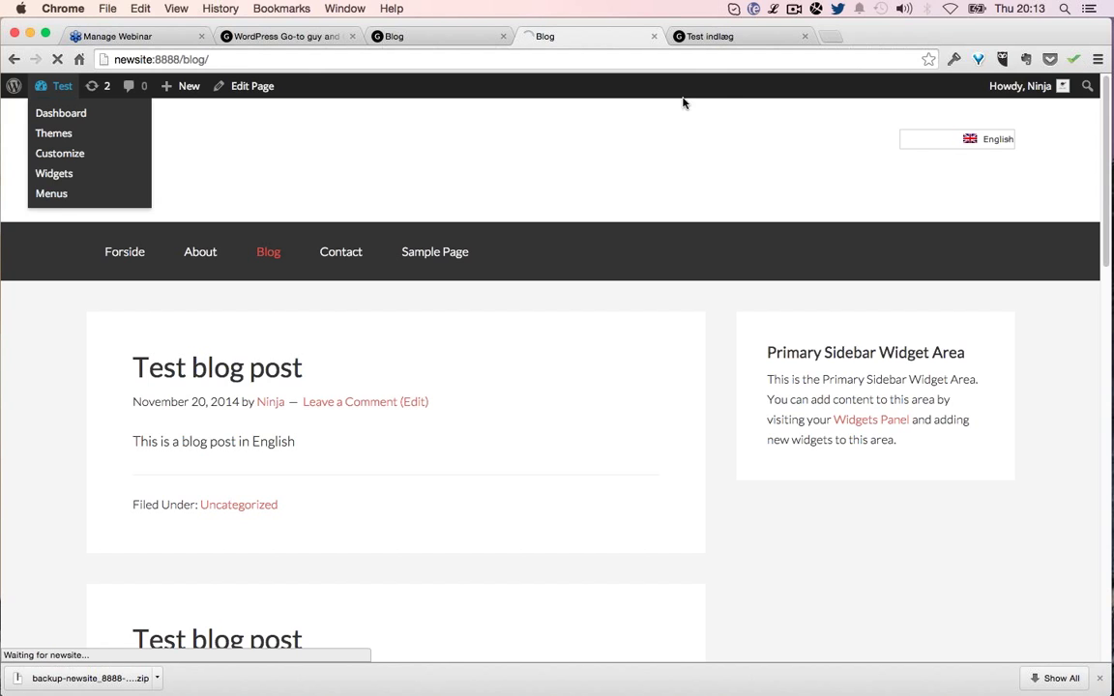
pyautogui.press('super+alt+Right')
pyautogui.press('super+w')
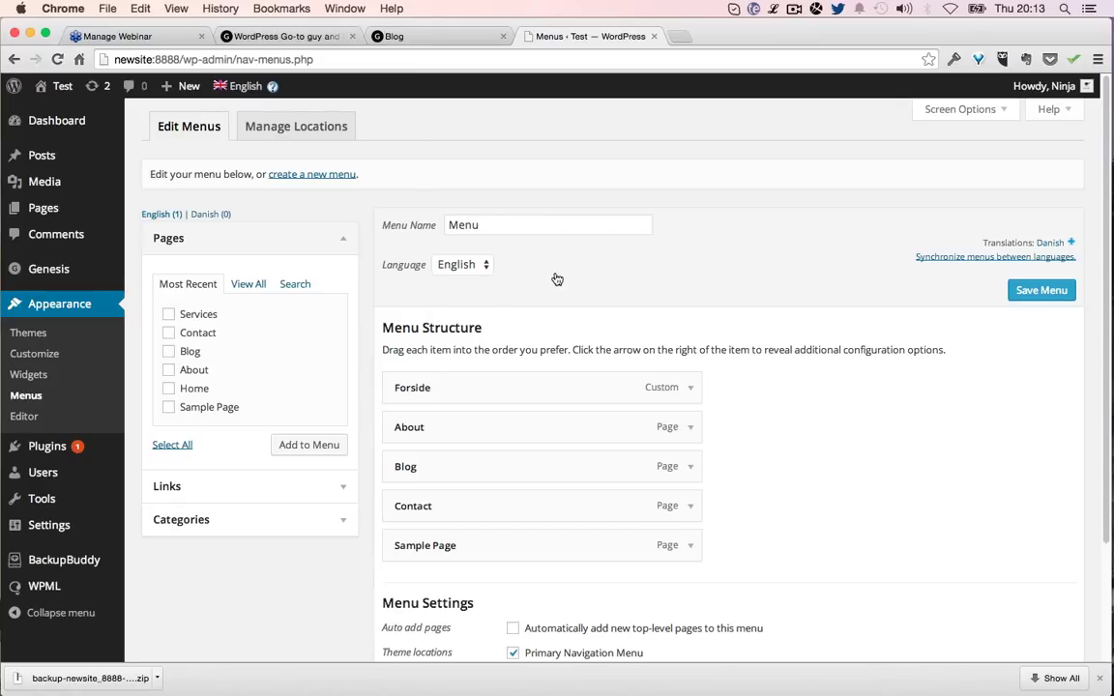
# Step: Change the navigation label of the English menu's Forside item to "Home" and save the menu
pyautogui.click(482, 264)
pyautogui.click(686, 388)
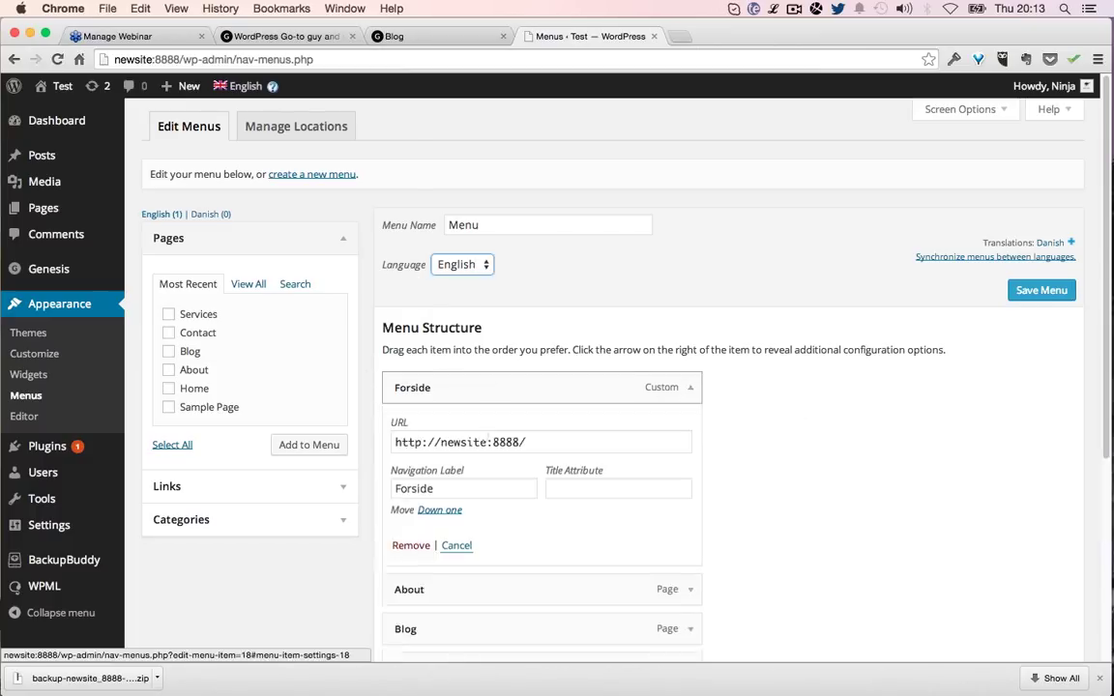
pyautogui.doubleClick(450, 486)
pyautogui.write('Home')
pyautogui.click(1039, 290)
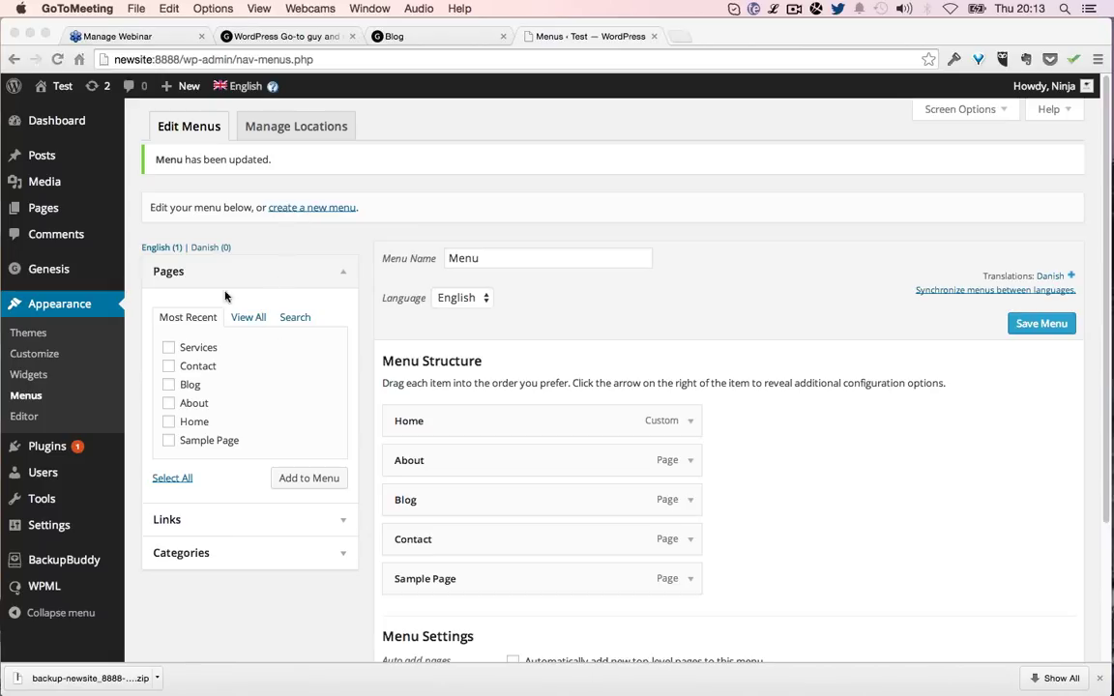
# Step: Create a Danish translation of the menu named "Danish Menue"
pyautogui.click(281, 243)
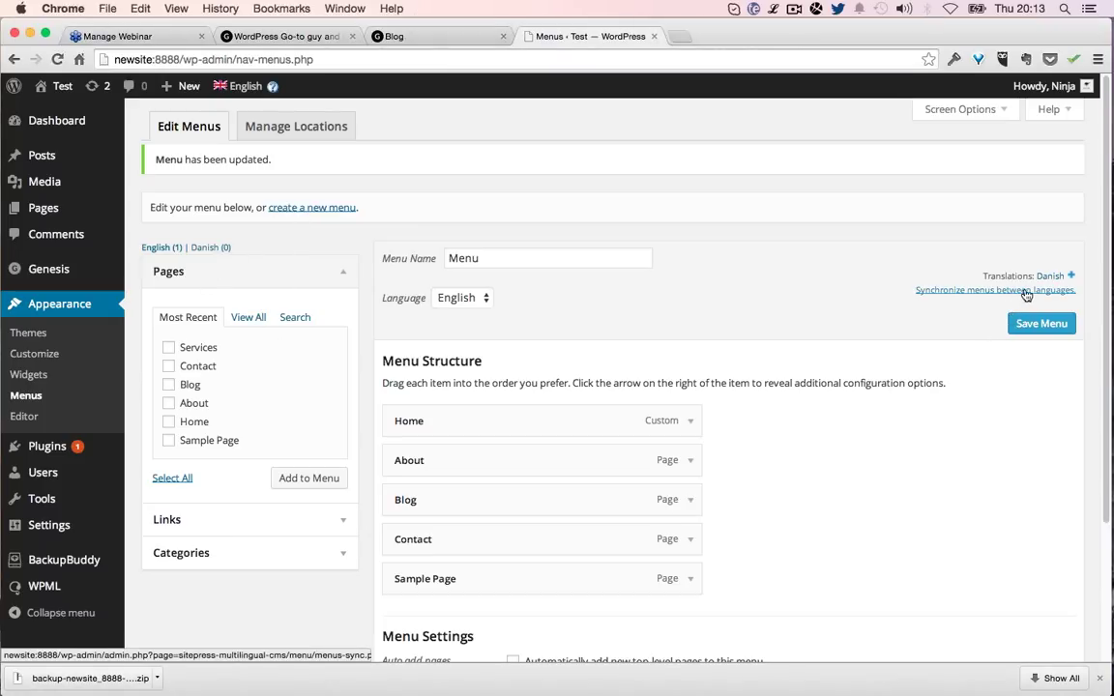
pyautogui.click(1071, 278)
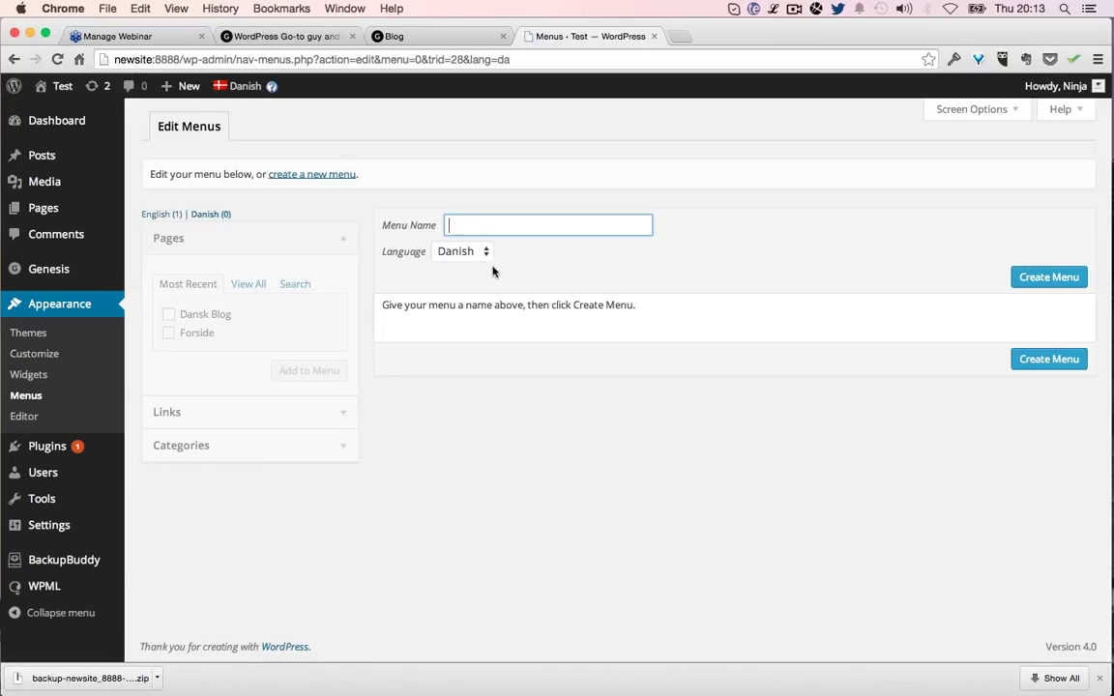
pyautogui.write('Danish Menus')
pyautogui.press('BackSpace')
pyautogui.write('e')
pyautogui.click(1043, 276)
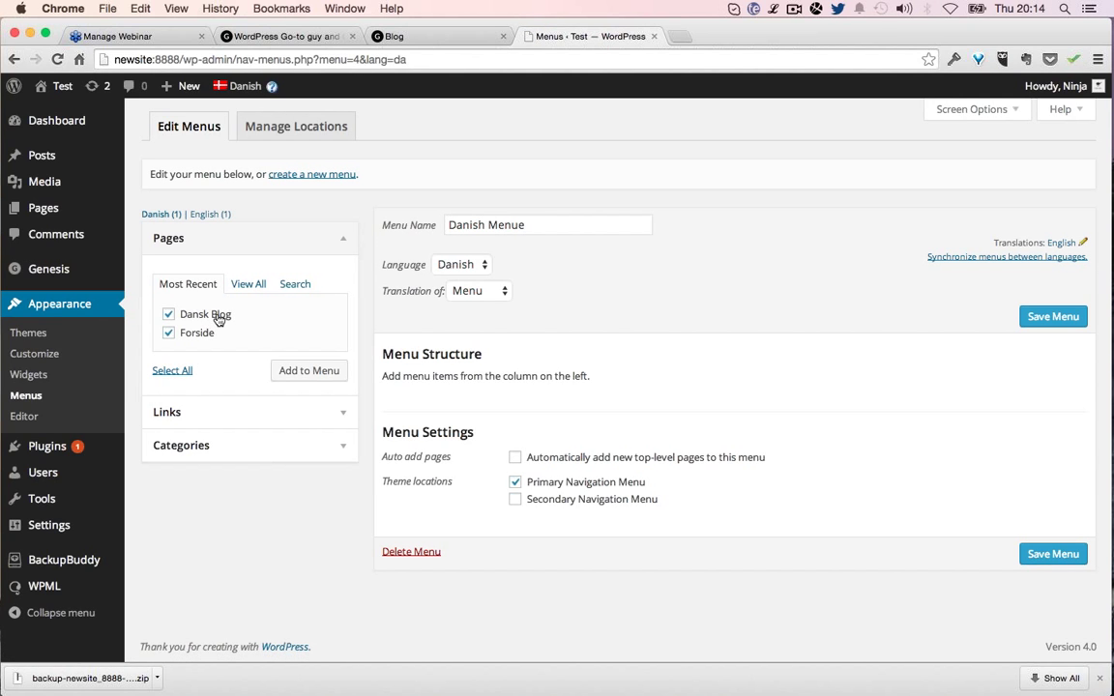
# Step: Add the Dansk Blog and Forside pages to the Danish menu, enable automatic adding of new top-level pages, and save it
pyautogui.click(245, 288)
pyautogui.click(168, 332)
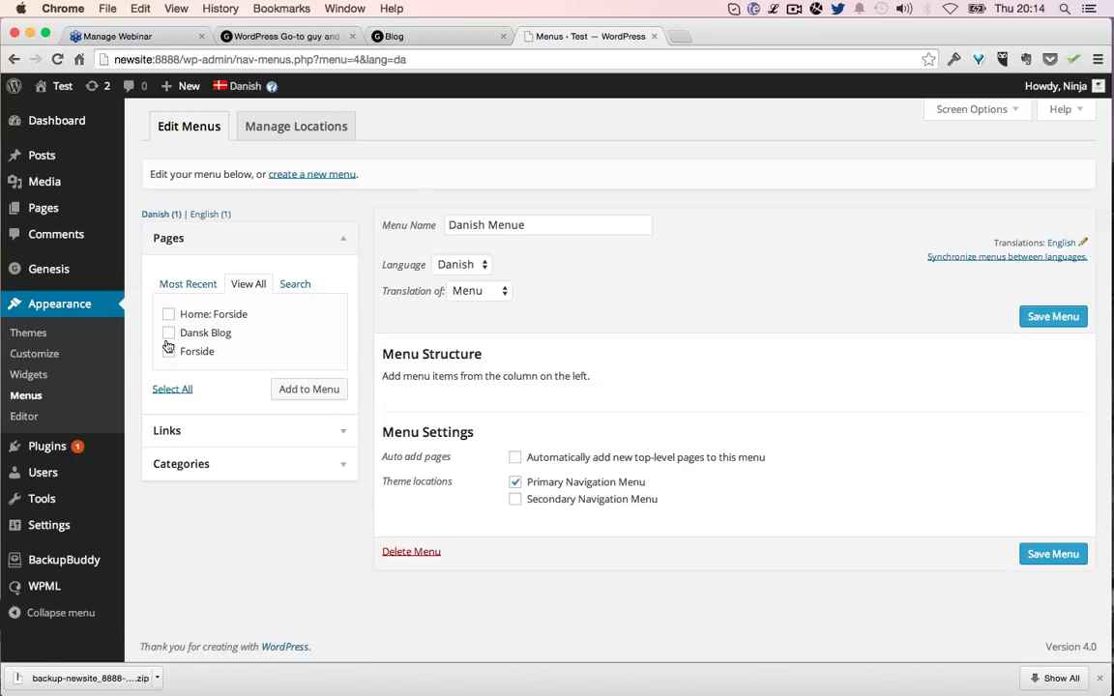
pyautogui.click(168, 352)
pyautogui.click(300, 392)
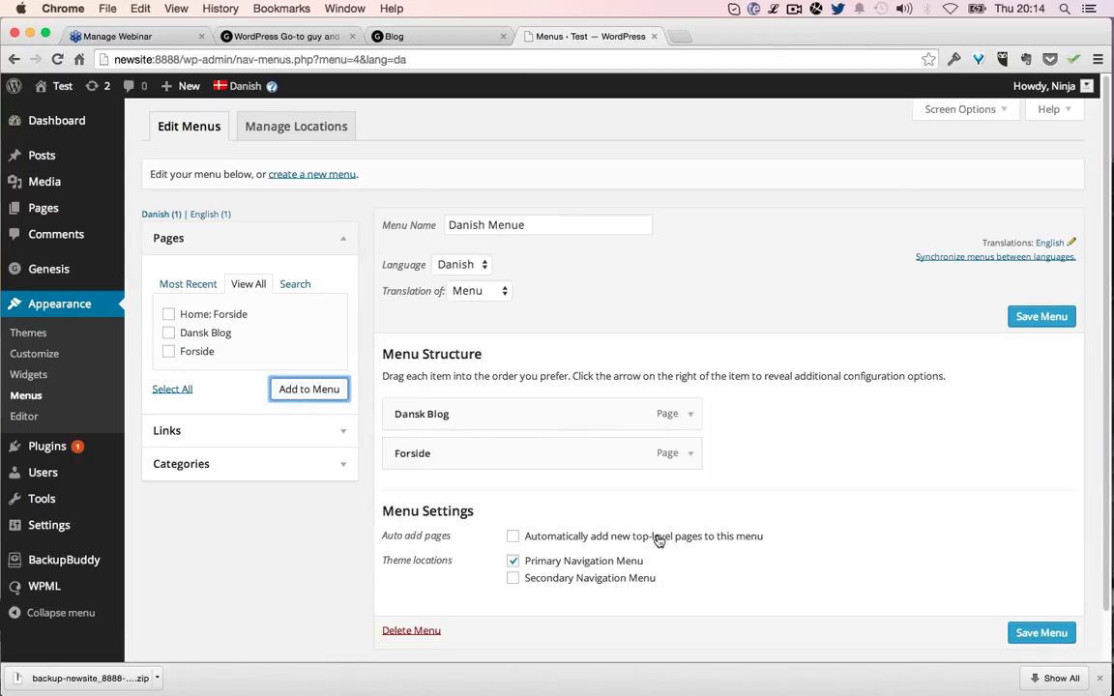
pyautogui.click(654, 538)
pyautogui.click(1028, 318)
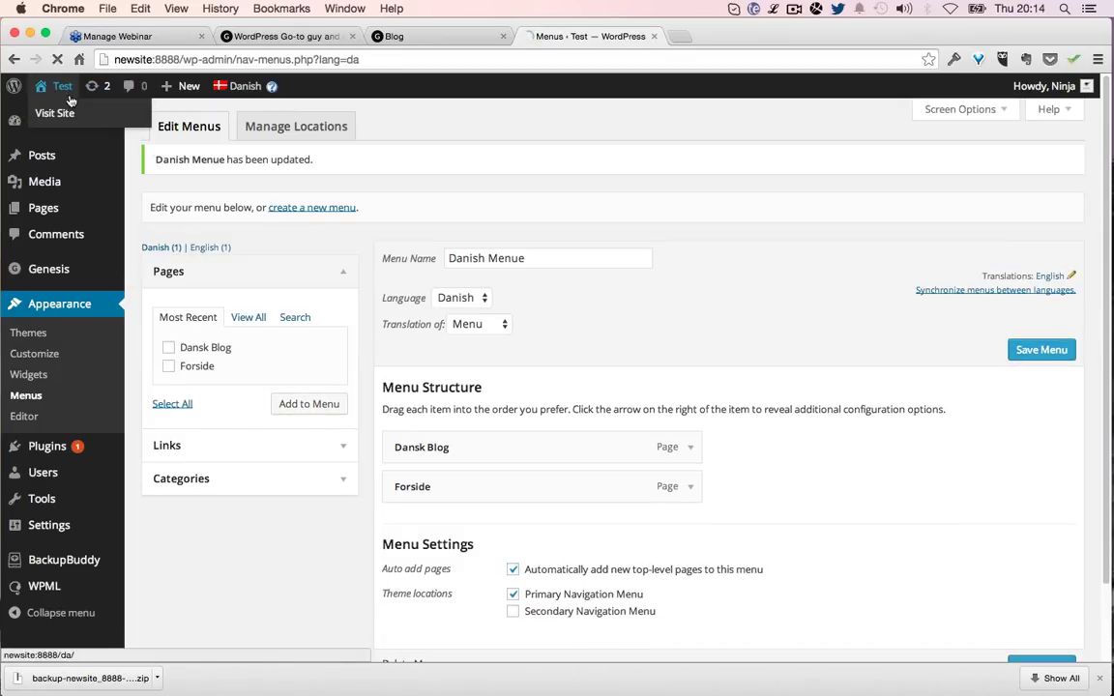
# Step: Visit the site and switch the homepage between Danish and English to compare the navigation menus
pyautogui.click(54, 113)
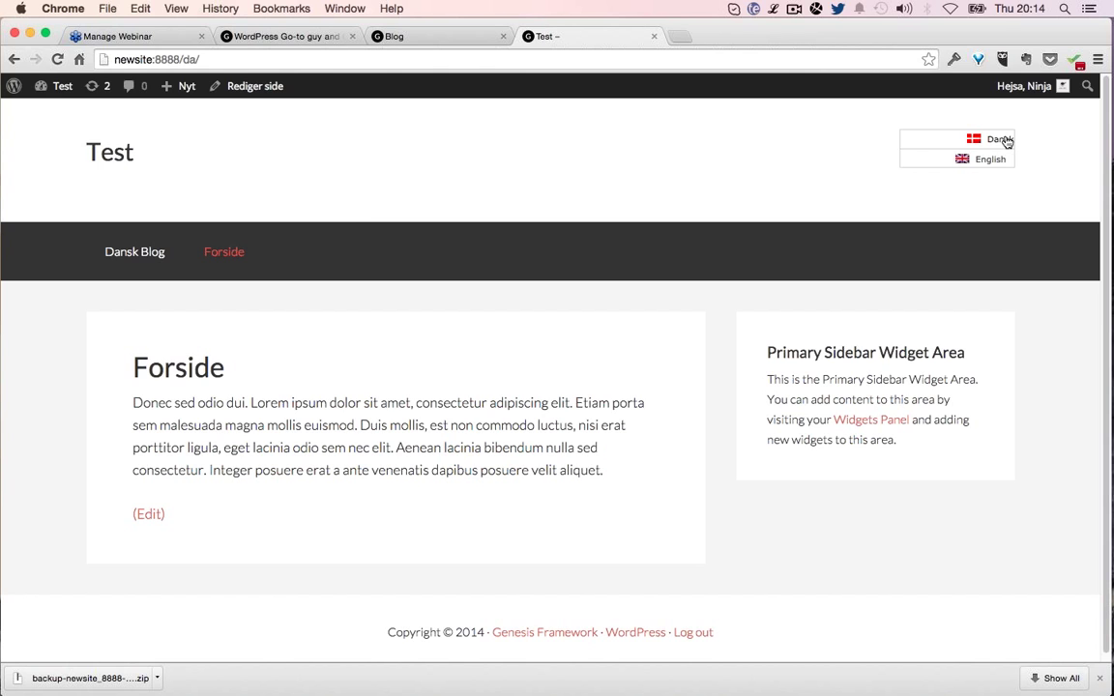
pyautogui.click(986, 159)
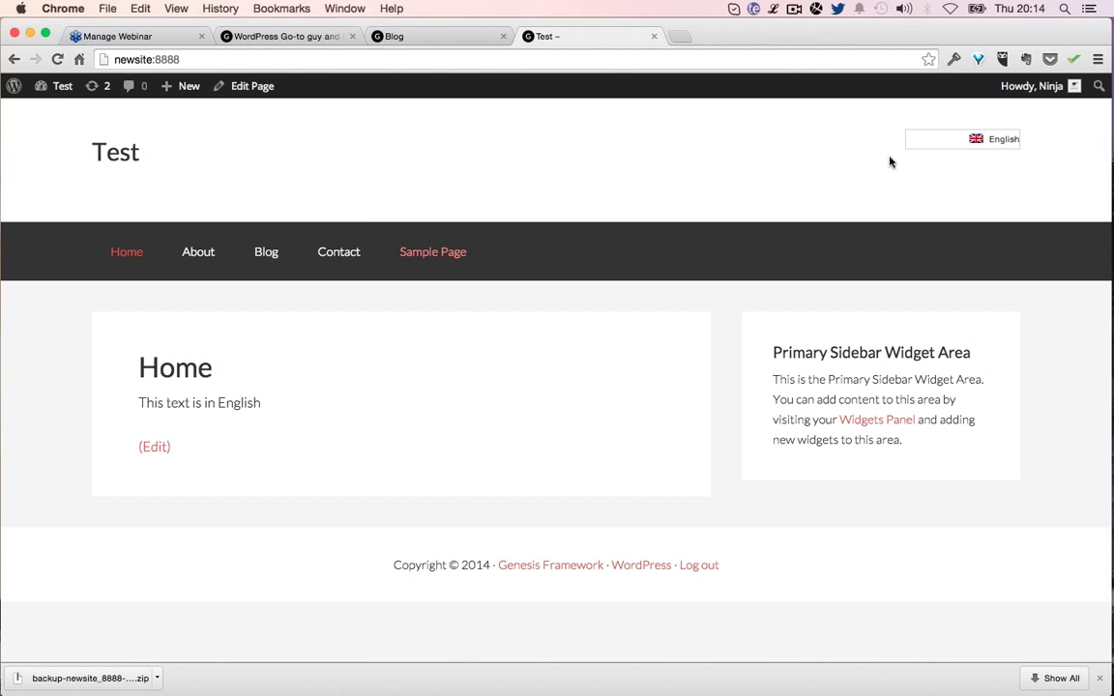
pyautogui.click(986, 158)
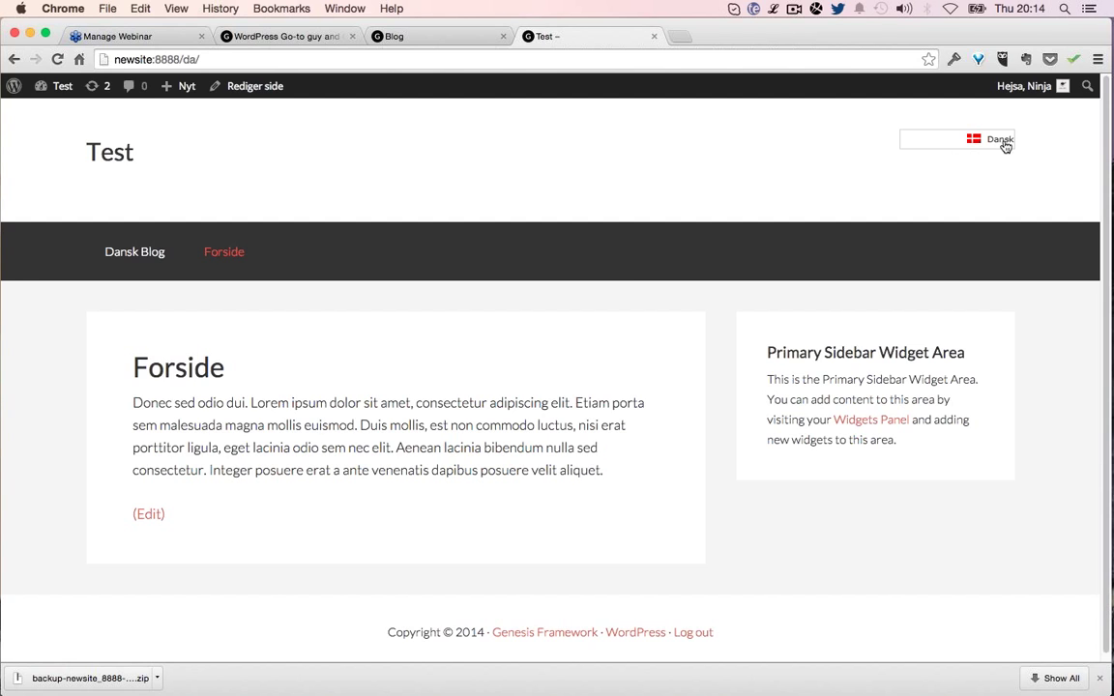
pyautogui.click(961, 160)
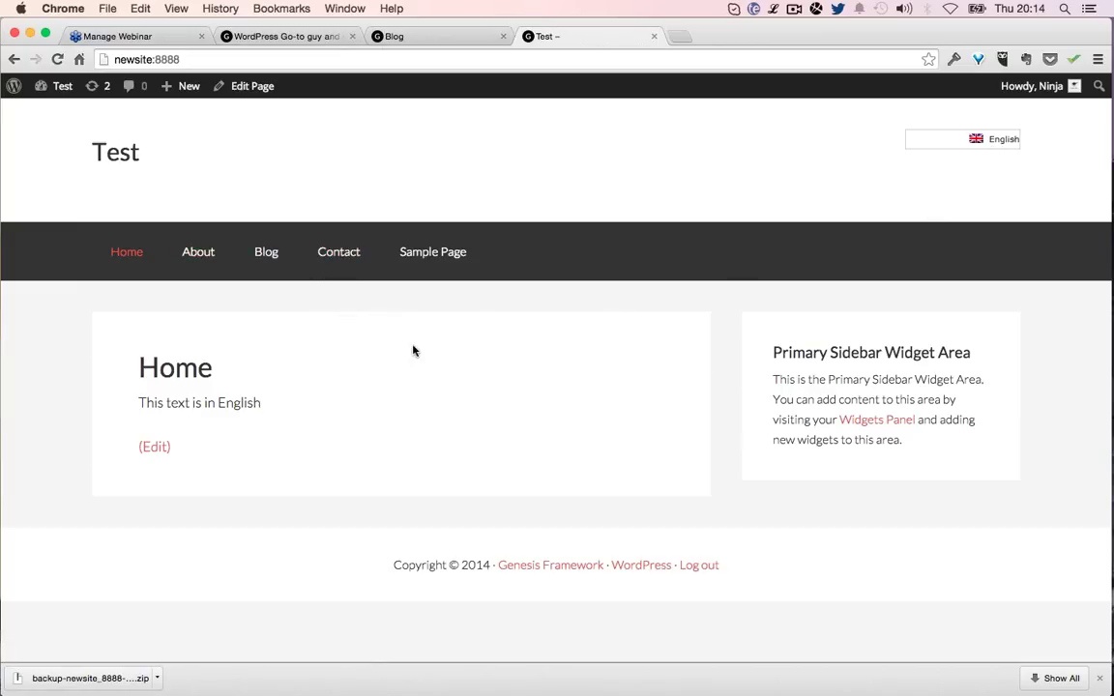
pyautogui.moveTo(977, 138)
pyautogui.click(955, 157)
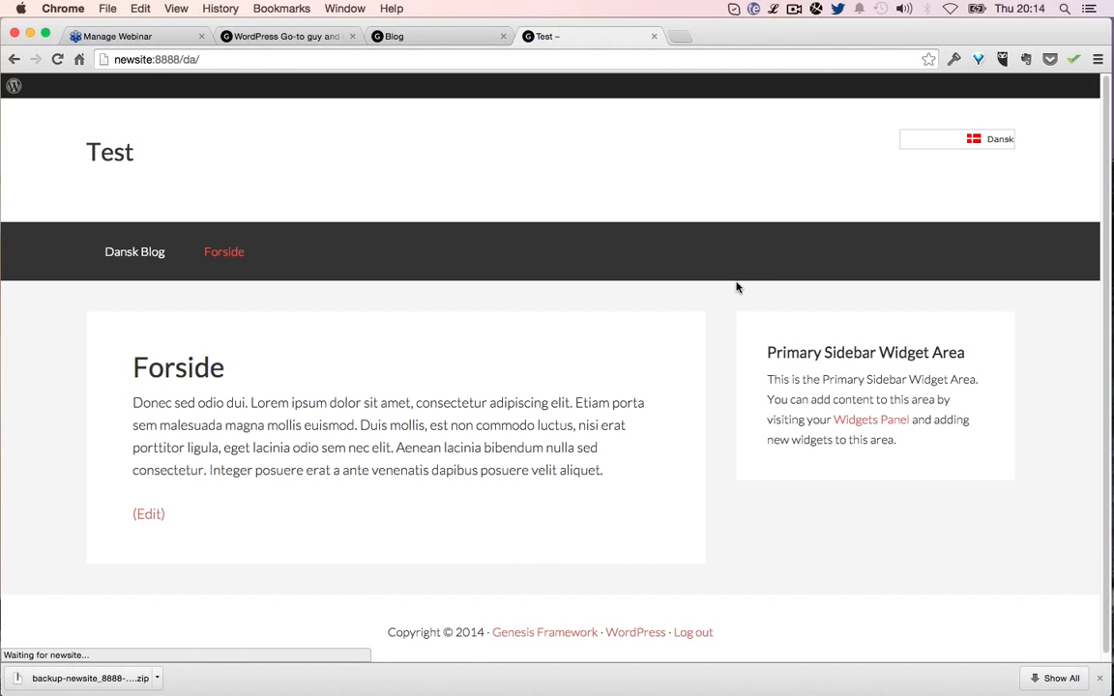